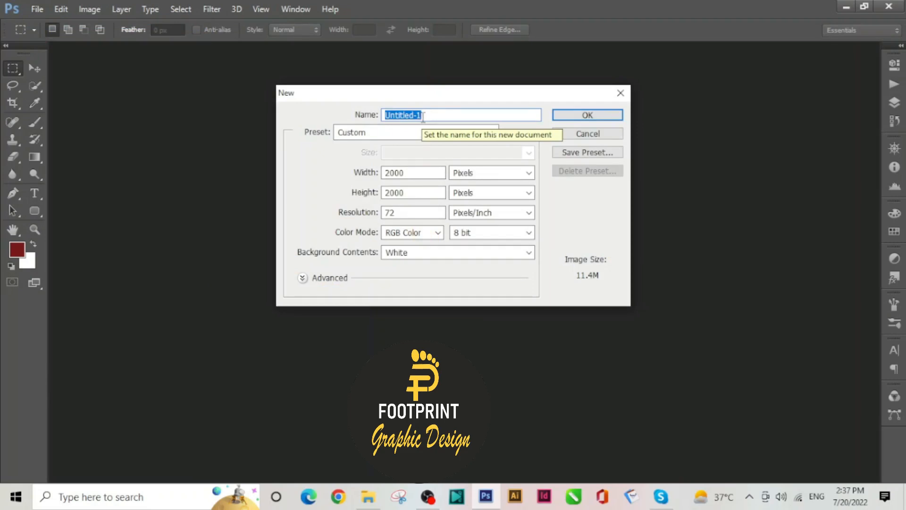
# - Create a new 2000 × 2000 pixel document named "Banner Design" with a white background
pyautogui.write('Banner ')
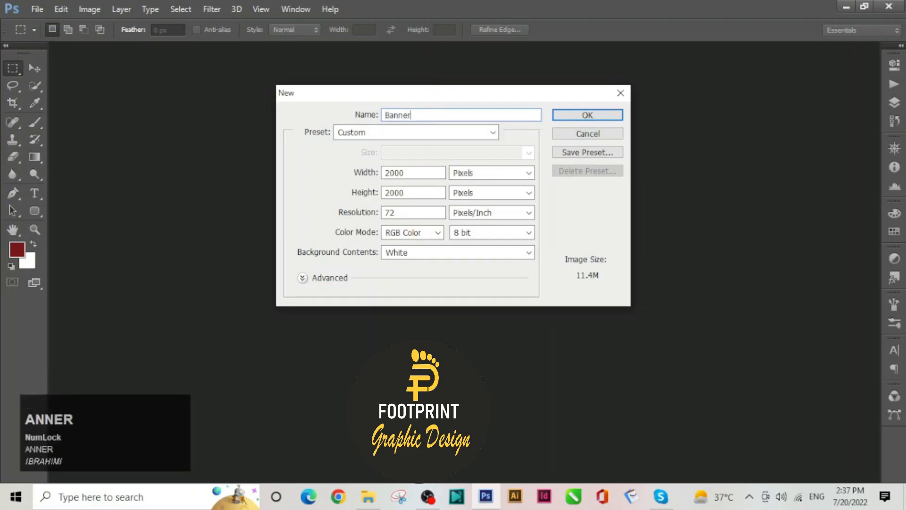
pyautogui.write('Design')
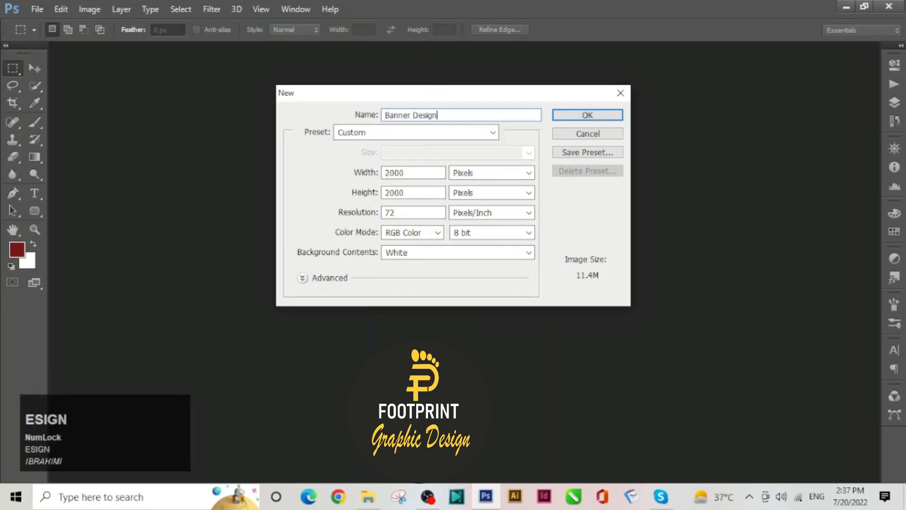
pyautogui.click(409, 169)
pyautogui.moveTo(406, 173); pyautogui.dragTo(378, 195)
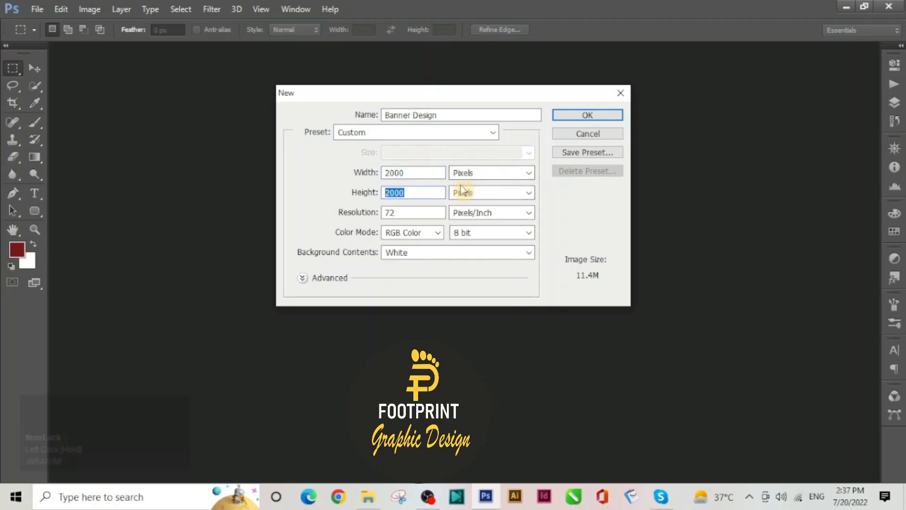
pyautogui.hotkey('ctrl', '2')
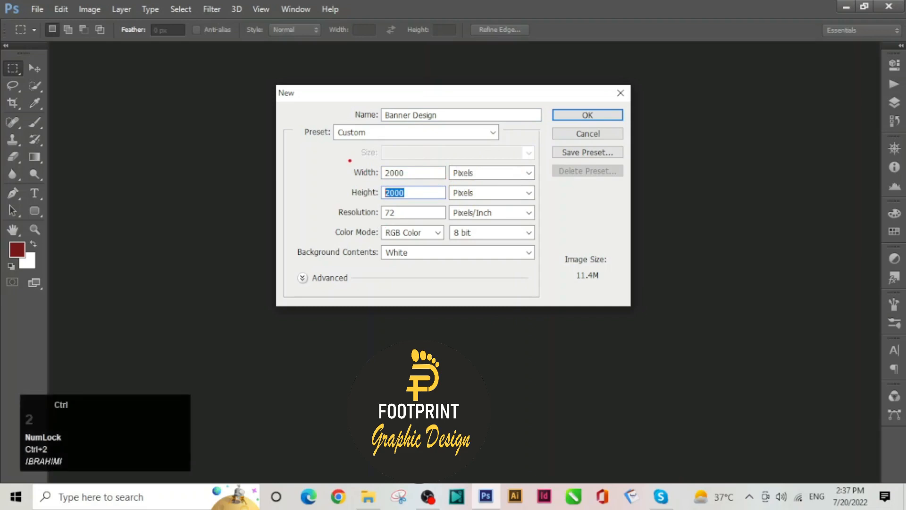
pyautogui.moveTo(348, 159)
pyautogui.mouseDown()
pyautogui.moveTo(381, 193)
pyautogui.moveTo(515, 212)
pyautogui.moveTo(522, 204)
pyautogui.mouseUp()
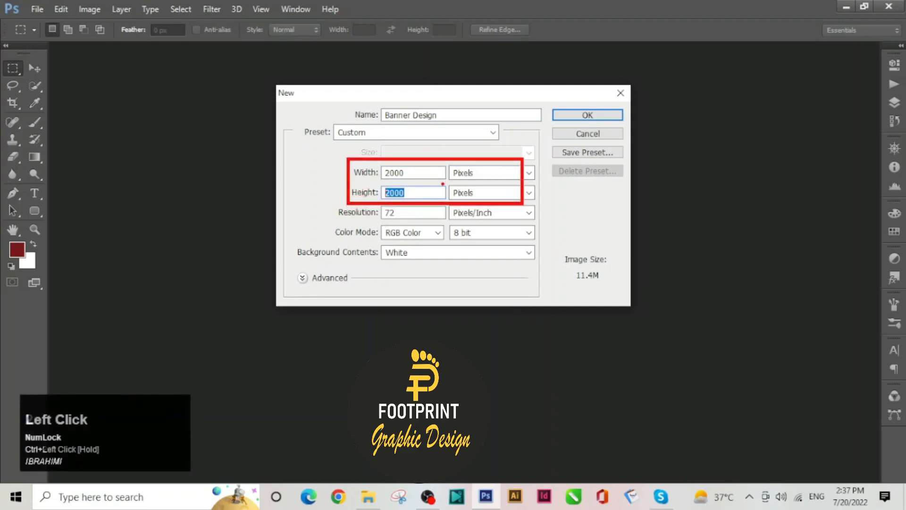
pyautogui.hotkey('ctrl', '2')
pyautogui.press('Escape')
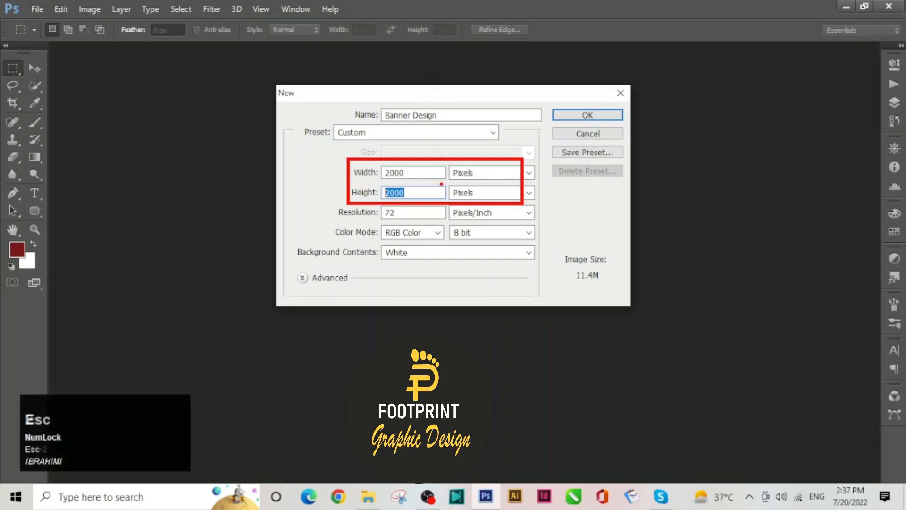
pyautogui.click(570, 115)
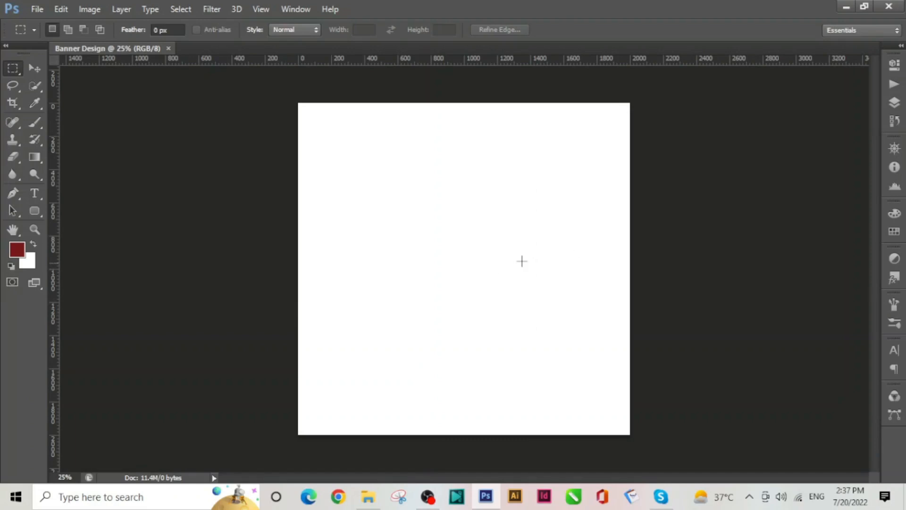
# - Add a Solid Color fill layer in a muted dusty pink above the background
pyautogui.click(895, 102)
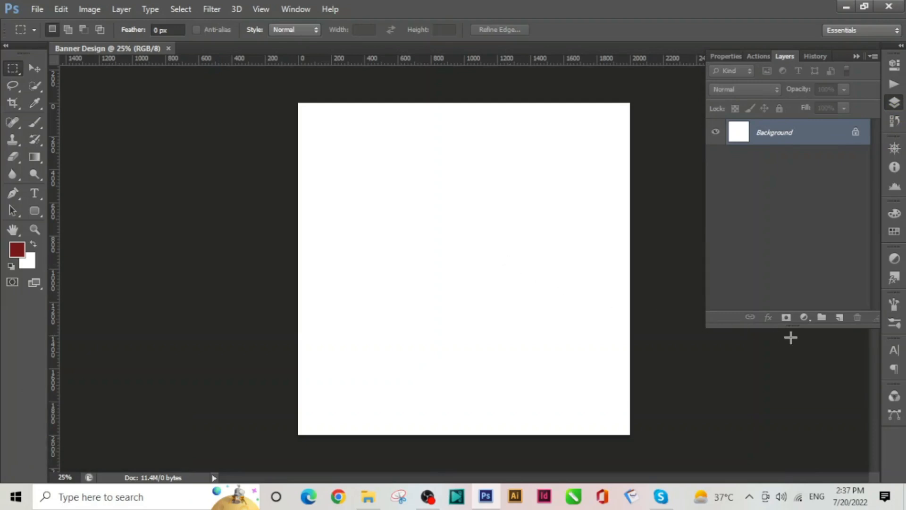
pyautogui.click(812, 319)
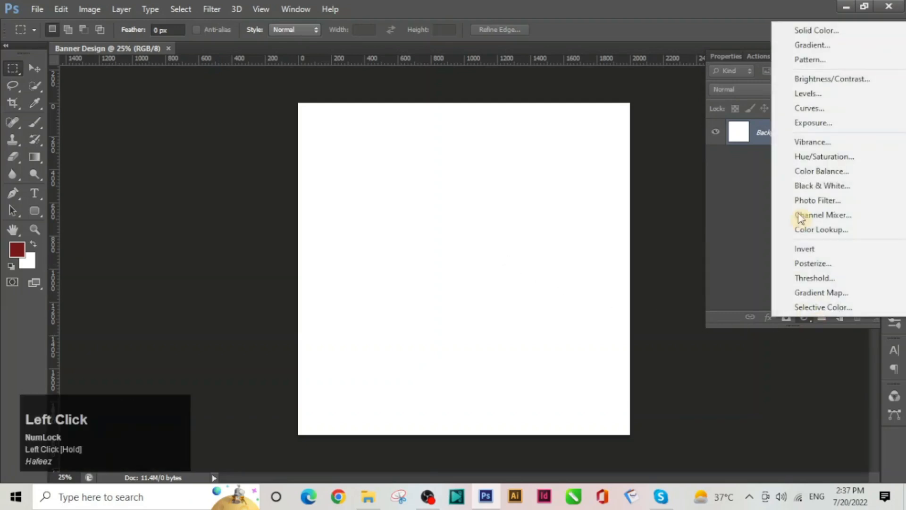
pyautogui.click(826, 29)
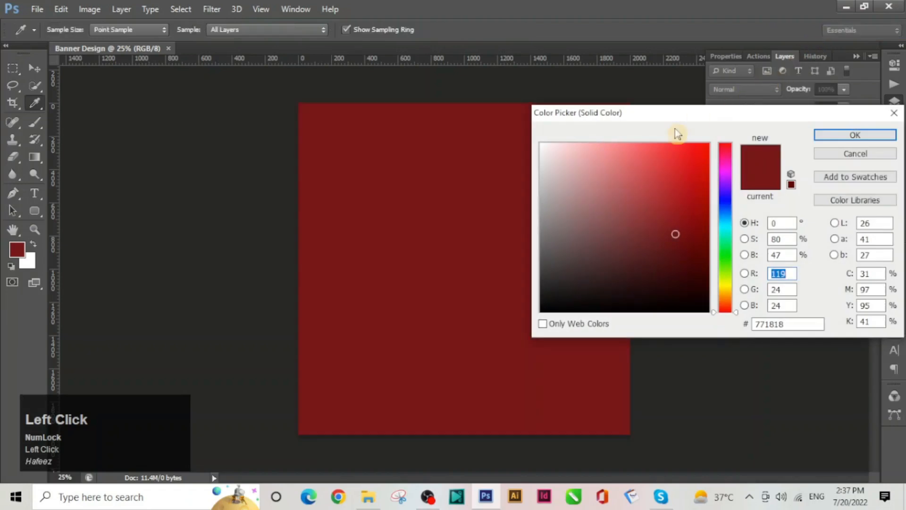
pyautogui.moveTo(614, 181)
pyautogui.mouseDown()
pyautogui.moveTo(633, 166)
pyautogui.moveTo(603, 182)
pyautogui.mouseUp()
pyautogui.click(830, 138)
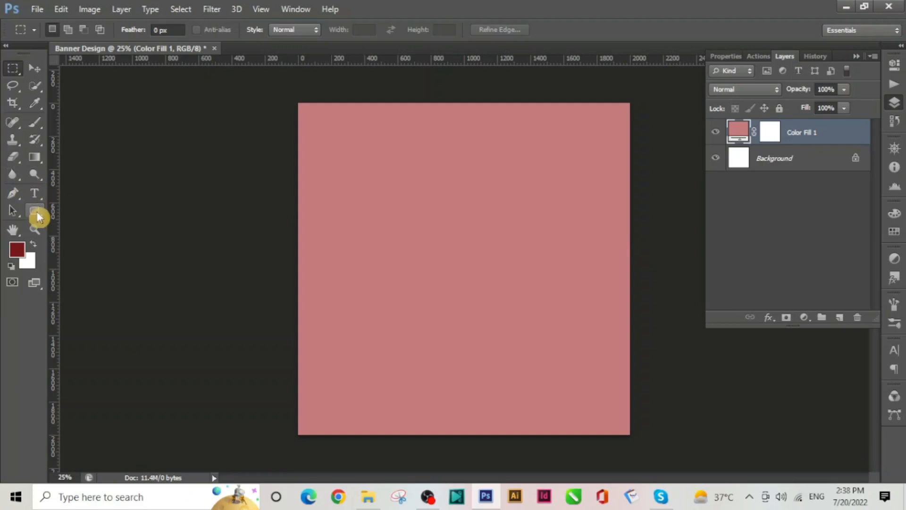
# - Draw a white circle about 1500 px wide with the Ellipse tool and move it up so it overhangs the canvas's right edge
pyautogui.moveTo(38, 217); pyautogui.dragTo(78, 236)
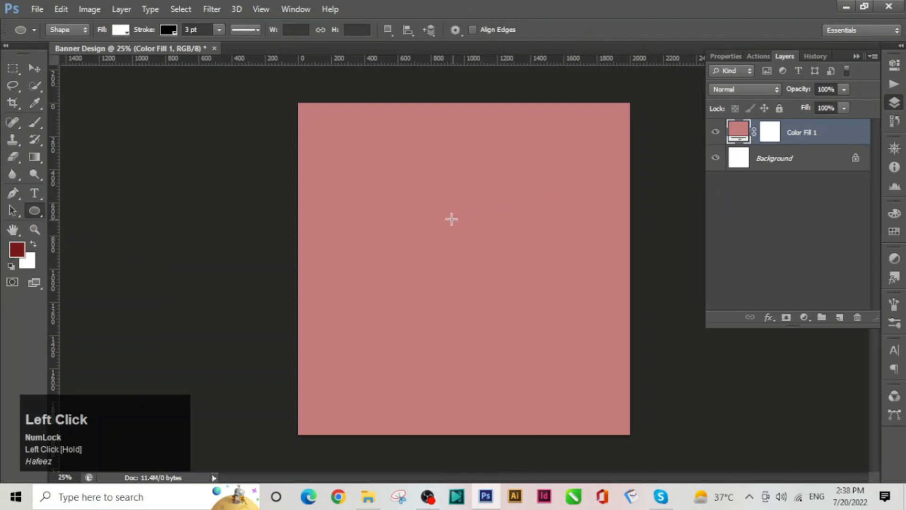
pyautogui.moveTo(443, 200); pyautogui.dragTo(839, 448)
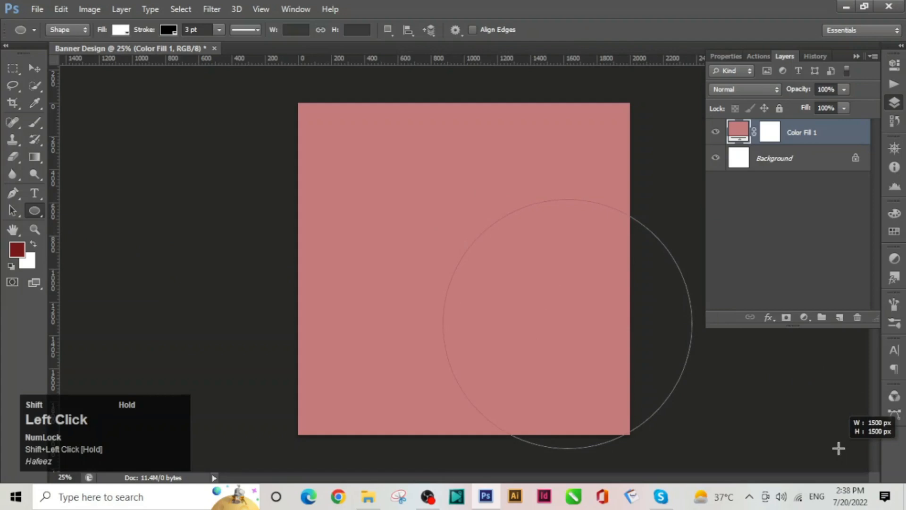
pyautogui.moveTo(839, 448); pyautogui.dragTo(838, 448)
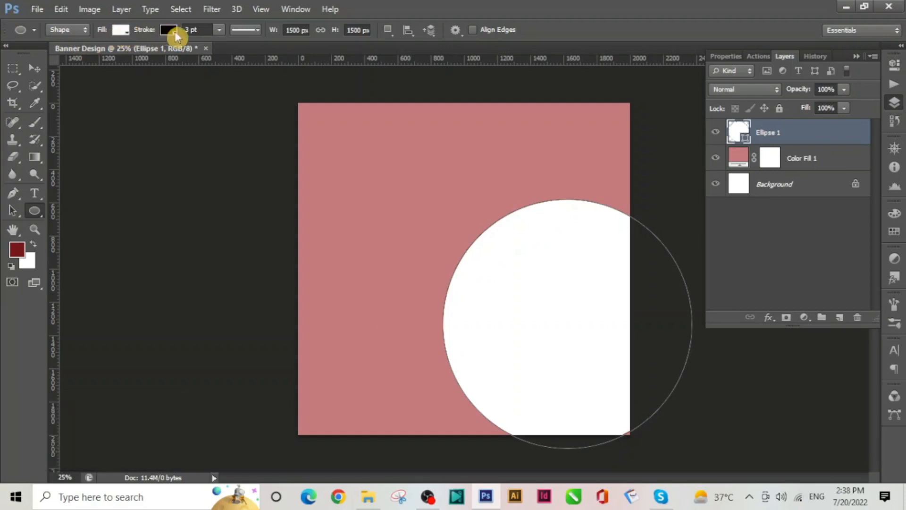
pyautogui.click(39, 71)
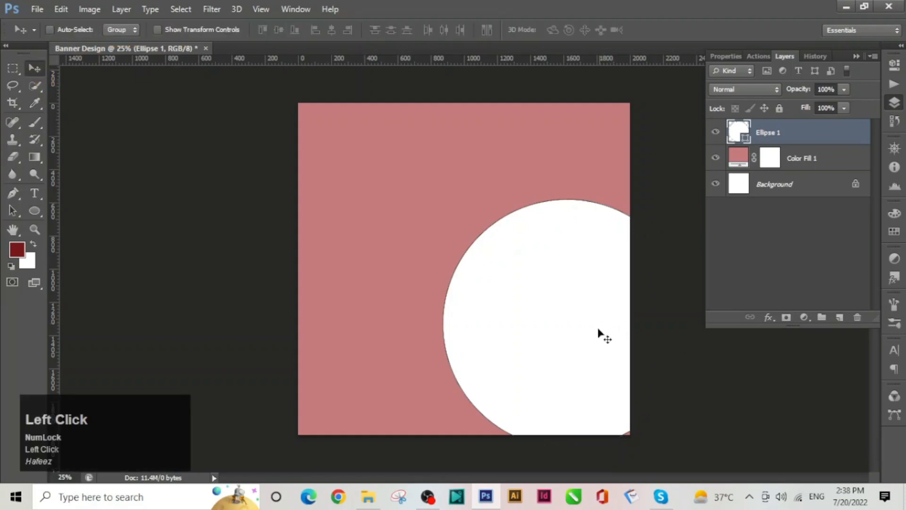
pyautogui.moveTo(591, 321); pyautogui.dragTo(613, 263)
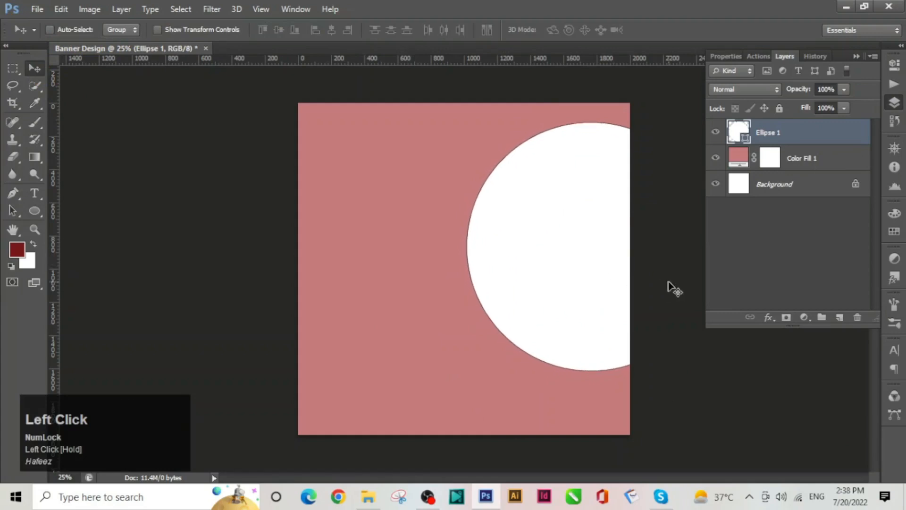
# - Draw a second circle about 1008 px wide overhanging the canvas's left edge, clearing the active path outlines
pyautogui.click(40, 216)
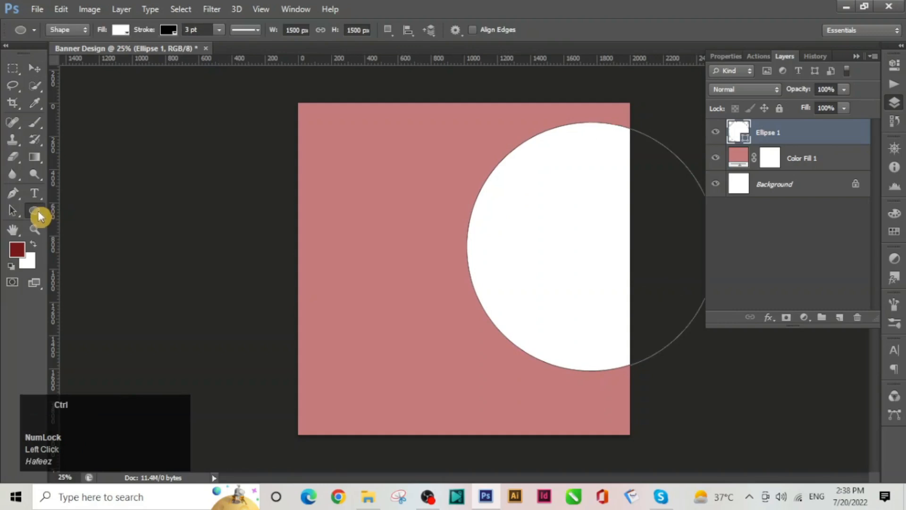
pyautogui.hotkey('ctrl', 'Return')
pyautogui.hotkey('ctrl', 'd')
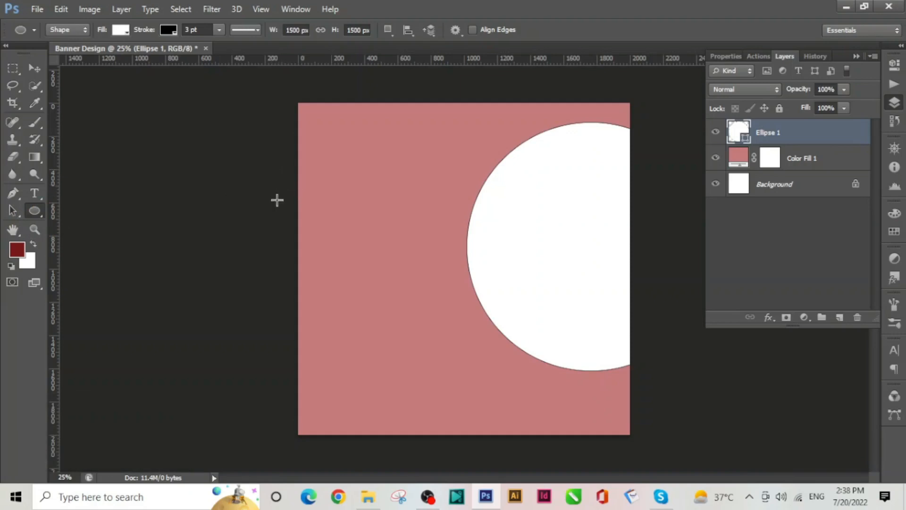
pyautogui.moveTo(279, 202); pyautogui.dragTo(477, 369)
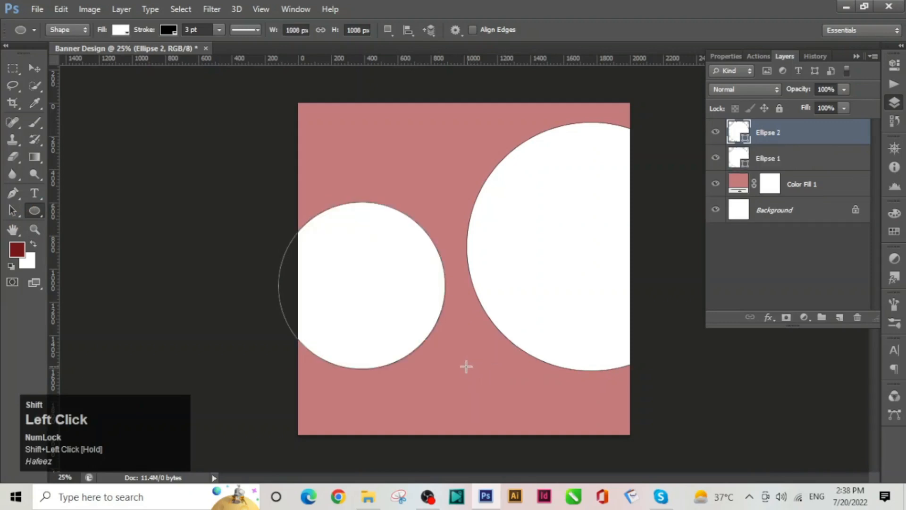
pyautogui.hotkey('ctrl', 'shift', 'Return')
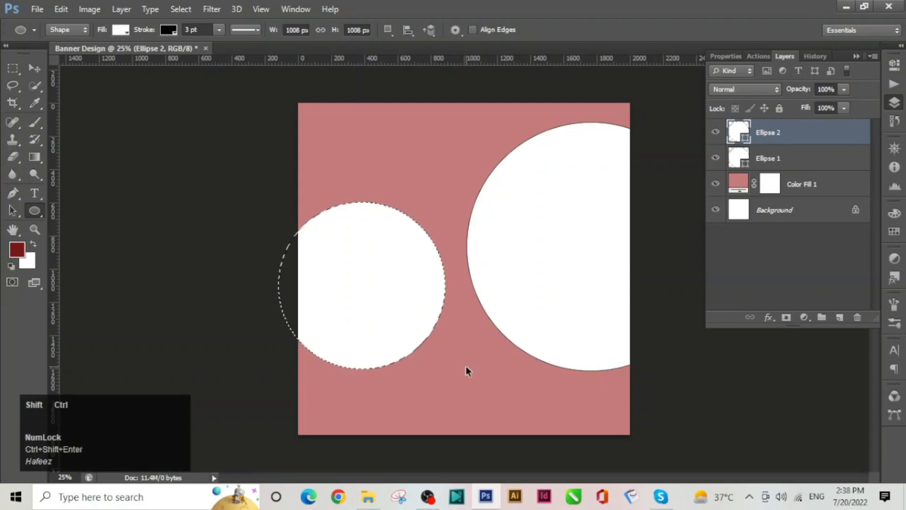
pyautogui.hotkey('ctrl', 'shift', 'd')
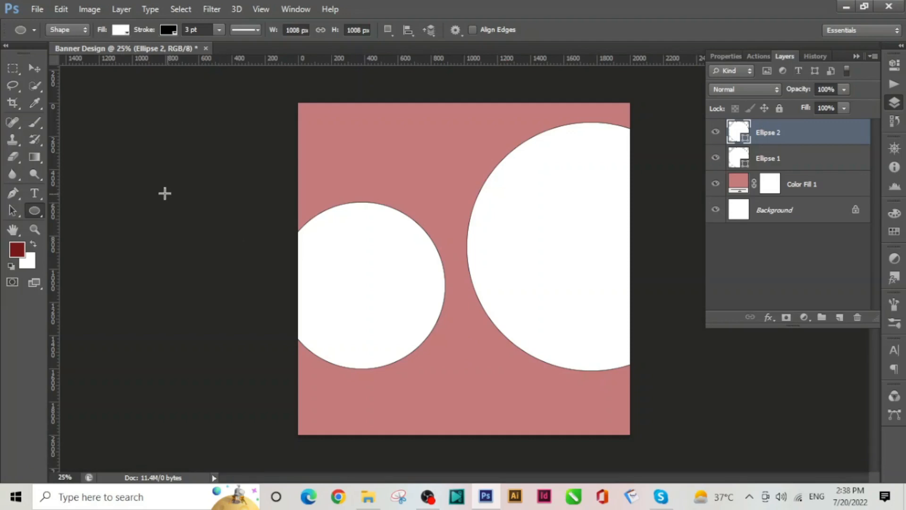
# - Set both the fill and the stroke of the second circle to dark red
pyautogui.click(119, 33)
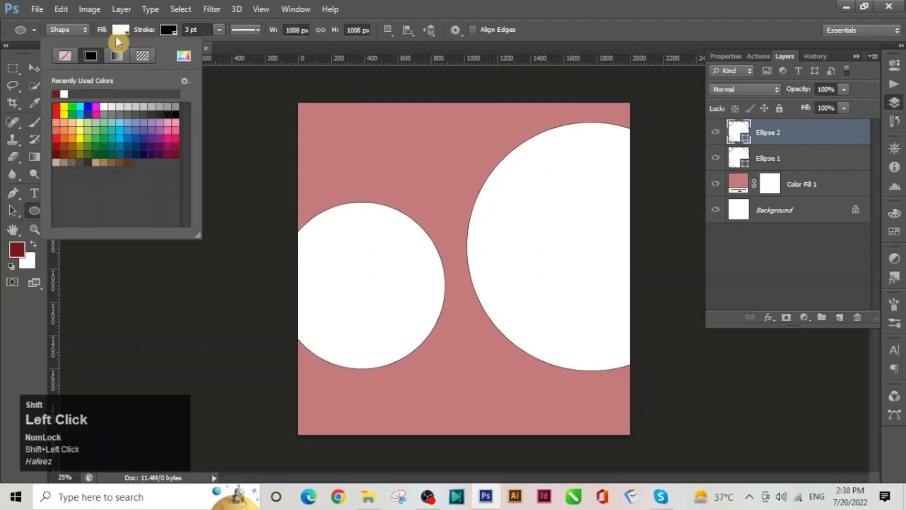
pyautogui.click(58, 142)
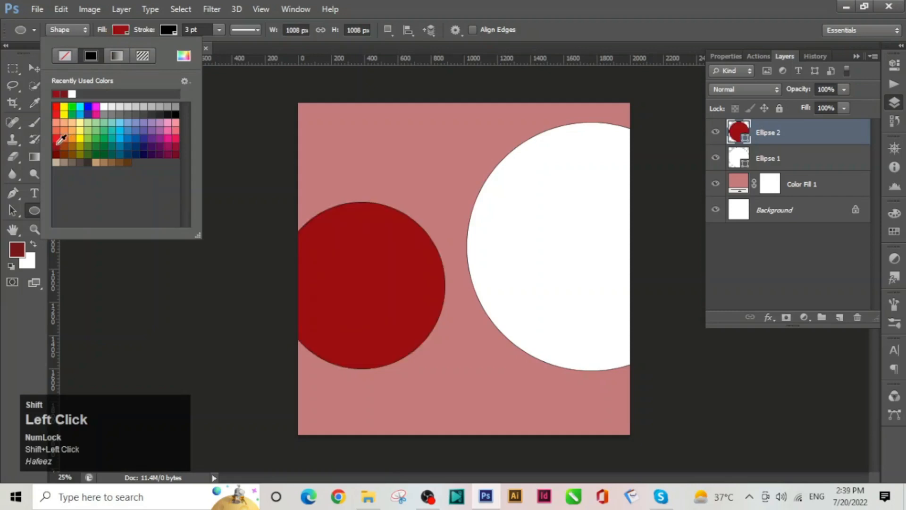
pyautogui.click(170, 29)
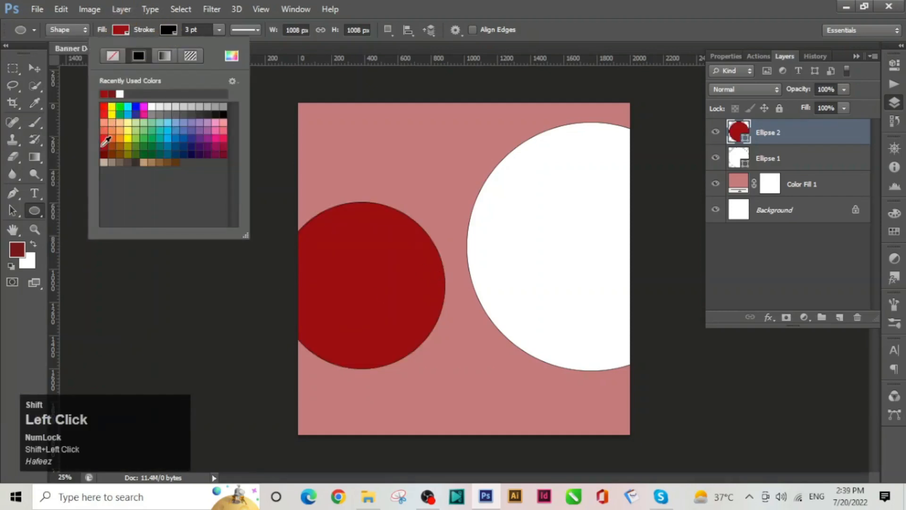
pyautogui.click(103, 144)
pyautogui.click(478, 10)
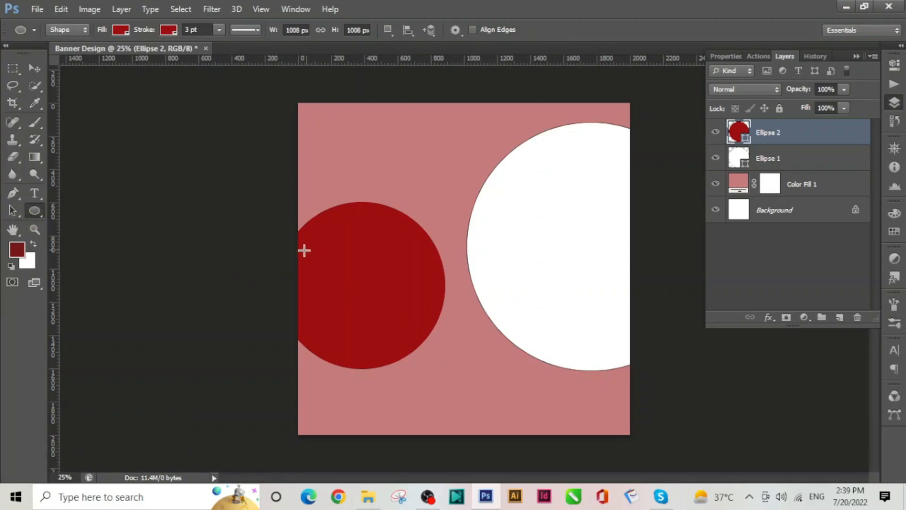
# - Draw a third circle about 932 px wide overlapping the lower part of the dark red circle and fill it white
pyautogui.moveTo(272, 237); pyautogui.dragTo(541, 389)
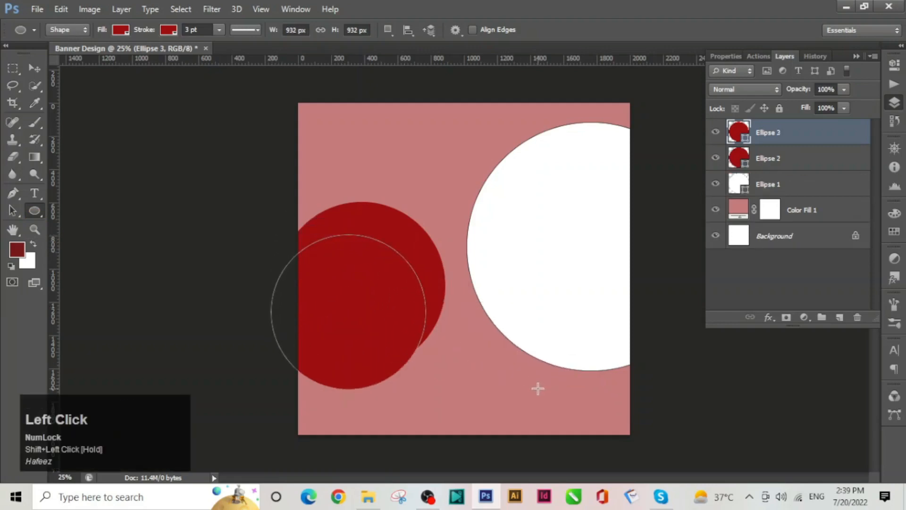
pyautogui.click(121, 32)
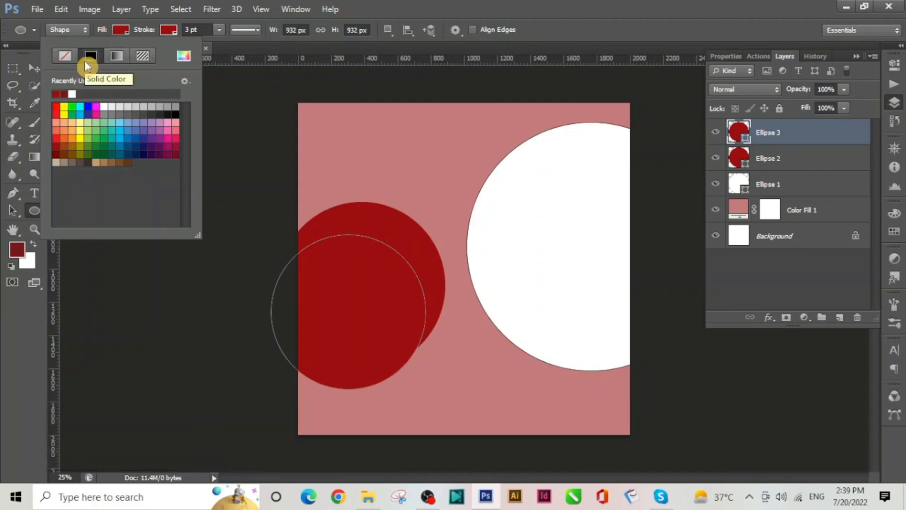
pyautogui.click(72, 93)
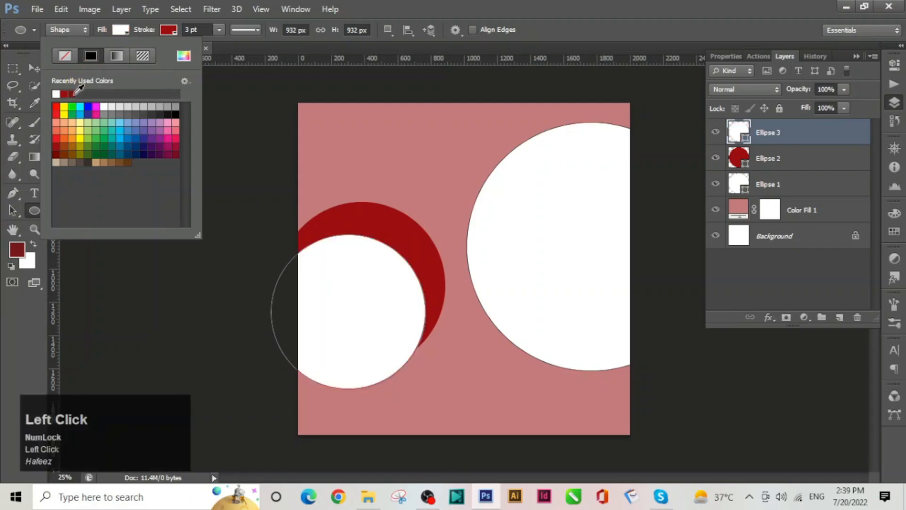
pyautogui.click(540, 7)
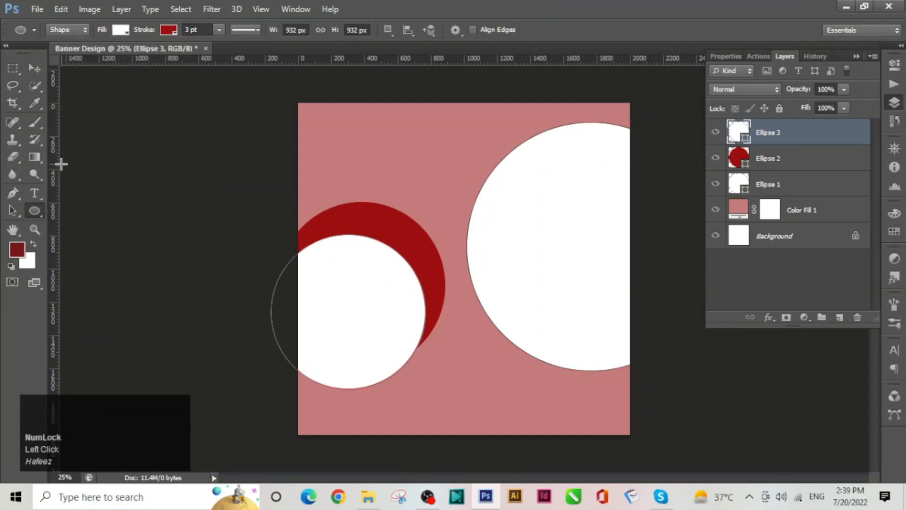
# - Give the third circle a light salmon stroke and an orange-red fill
pyautogui.click(169, 30)
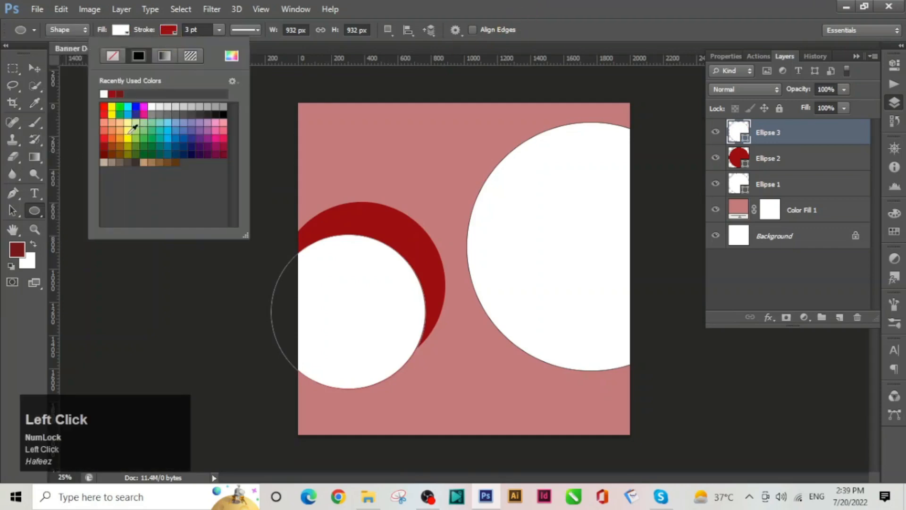
pyautogui.click(103, 124)
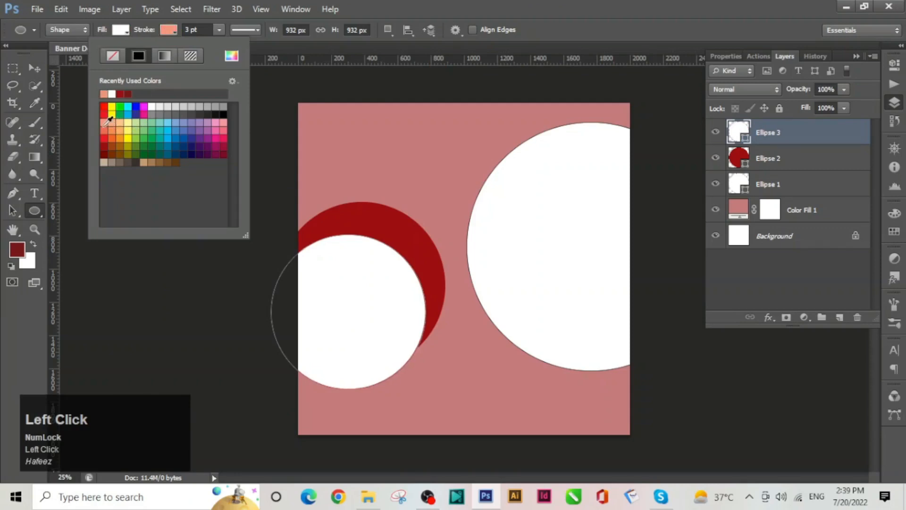
pyautogui.click(448, 7)
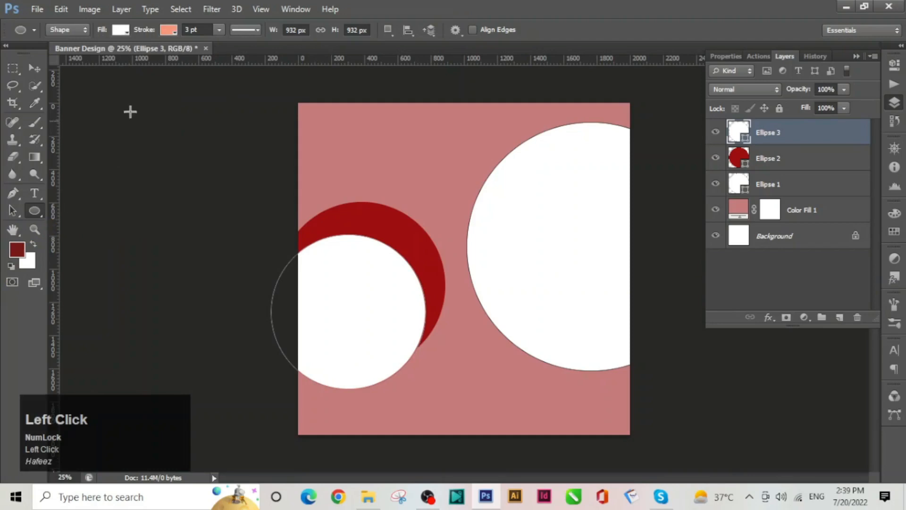
pyautogui.click(169, 31)
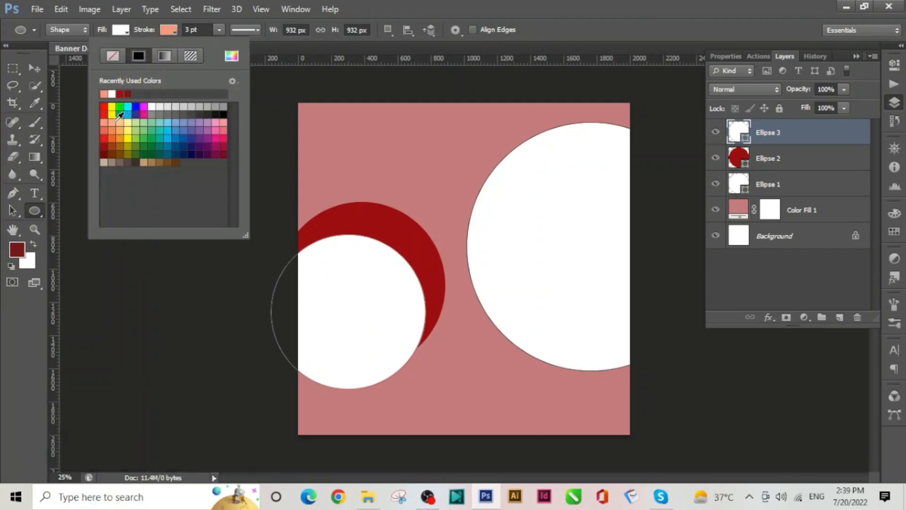
pyautogui.click(121, 30)
pyautogui.click(121, 30)
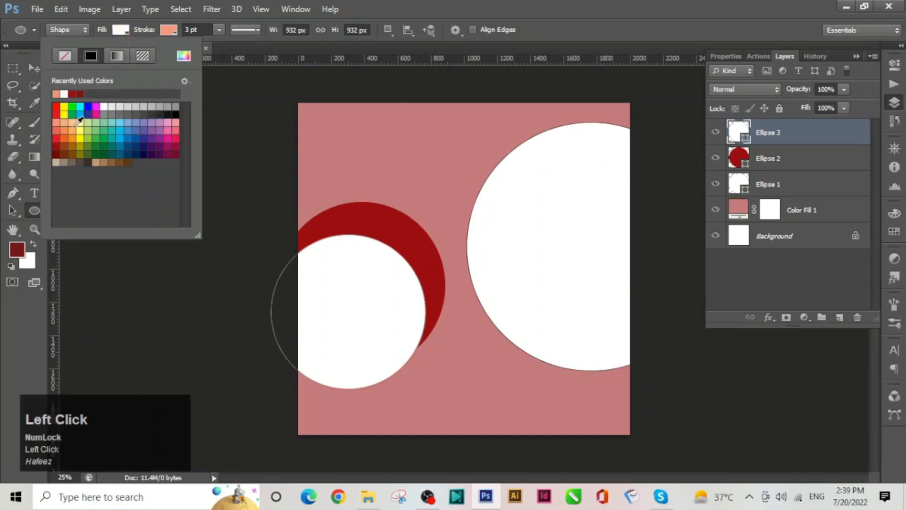
pyautogui.click(57, 125)
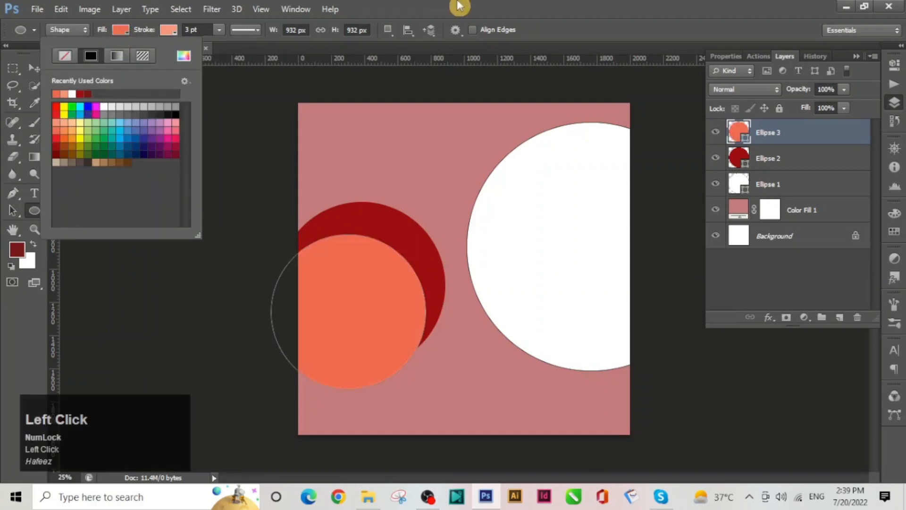
# - Move the orange-red circle about 82 px right and 244 px up over the dark red circle
pyautogui.click(458, 7)
pyautogui.click(35, 68)
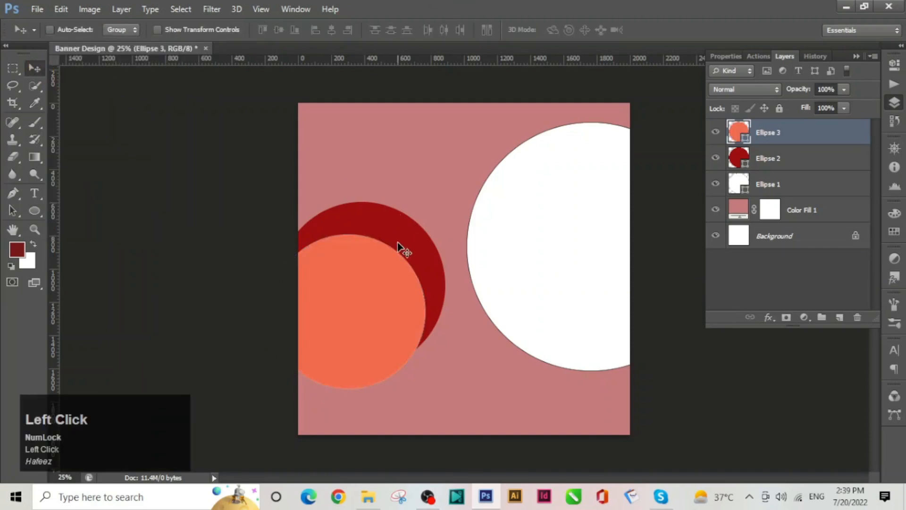
pyautogui.moveTo(365, 320); pyautogui.dragTo(382, 283)
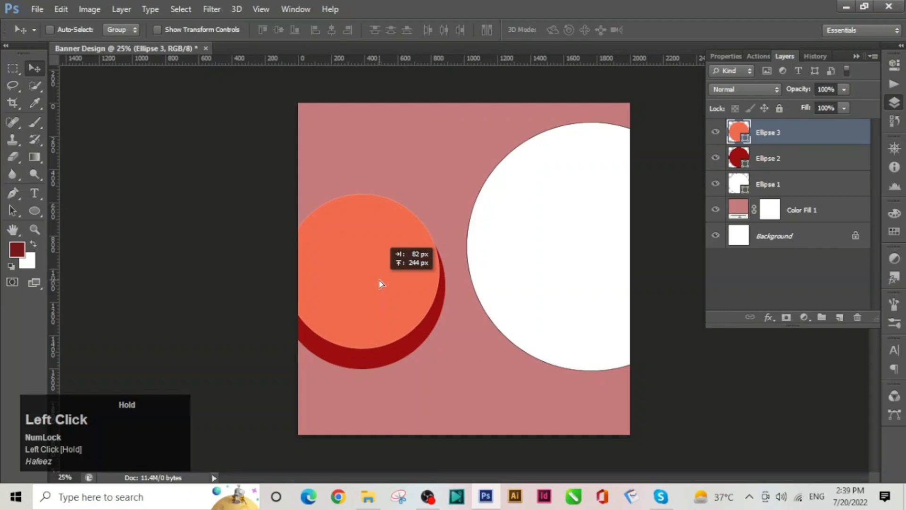
pyautogui.moveTo(381, 284); pyautogui.dragTo(379, 282)
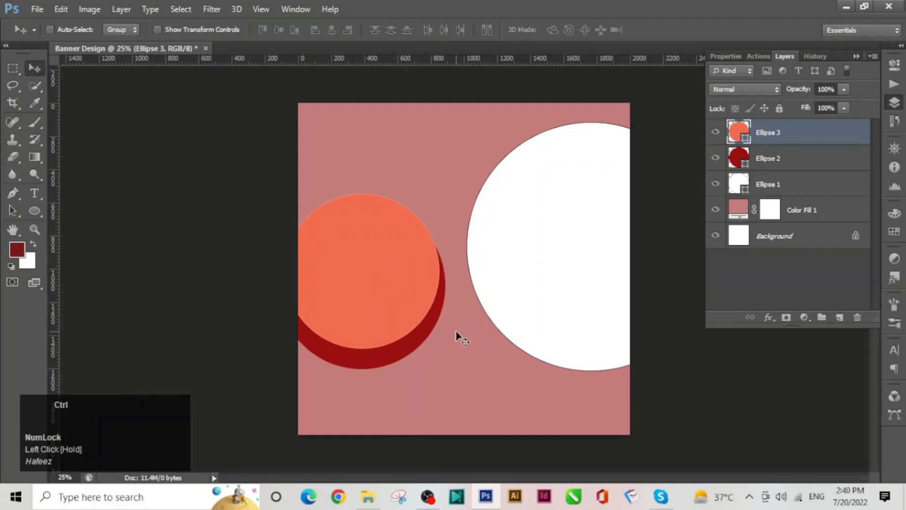
# - Enlarge the orange-red circle proportionally and shift it up and left, leaving a dark red crescent along its lower-right edge
pyautogui.hotkey('ctrl', 't')
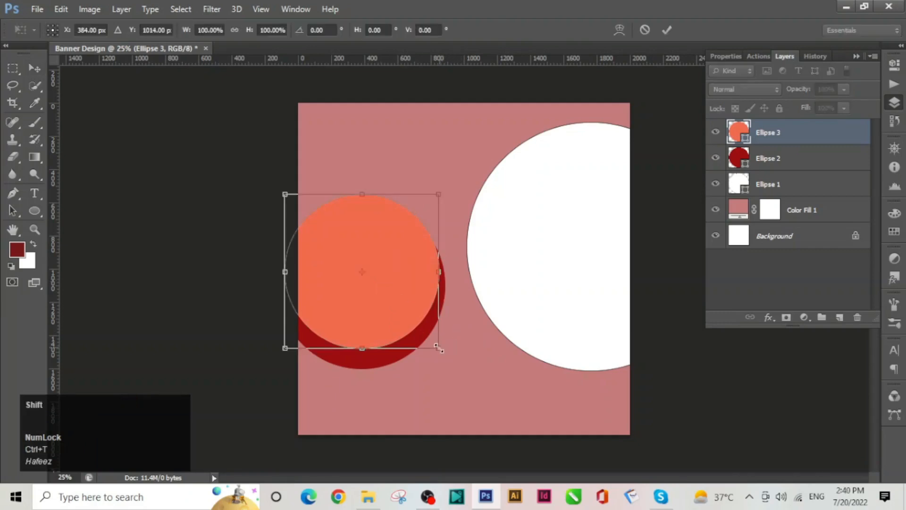
pyautogui.moveTo(443, 350); pyautogui.dragTo(454, 368)
pyautogui.click(667, 30)
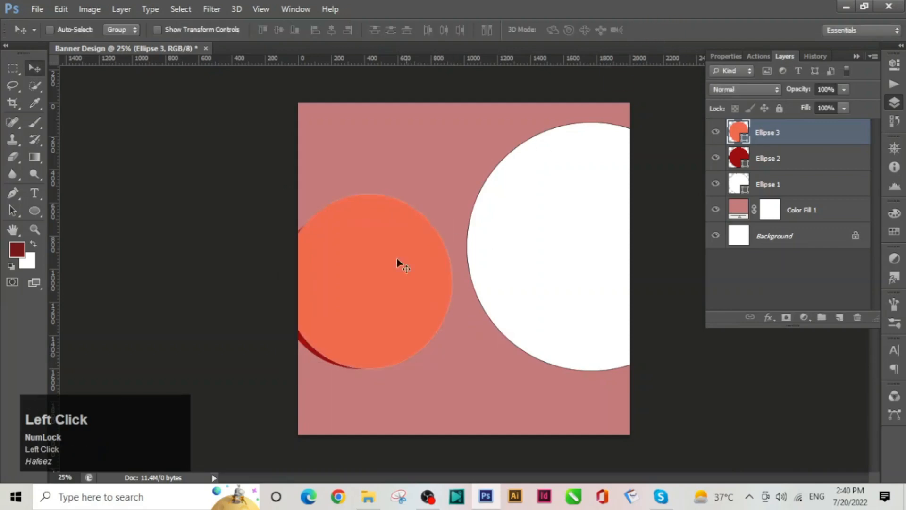
pyautogui.moveTo(386, 277); pyautogui.dragTo(369, 267)
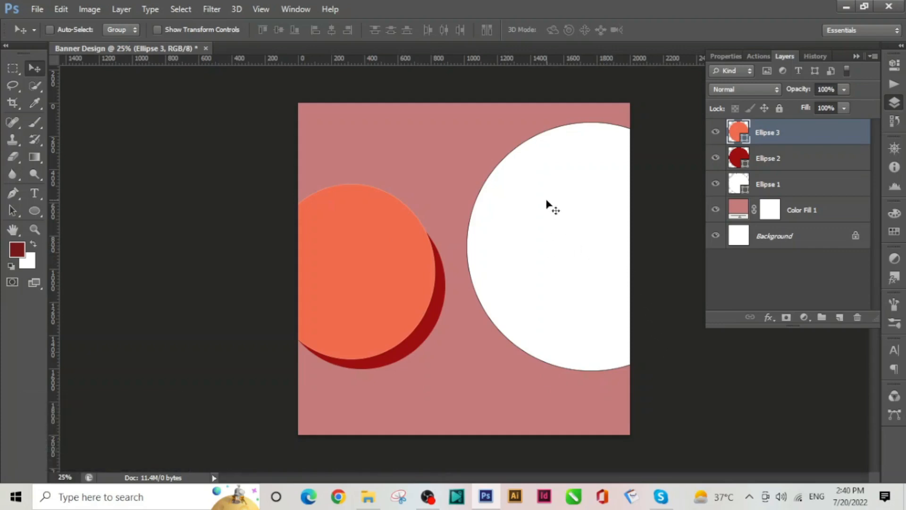
# - Add two horizontal and two vertical guides as margins about 70 px inside the four canvas edges
pyautogui.press('ctrl')
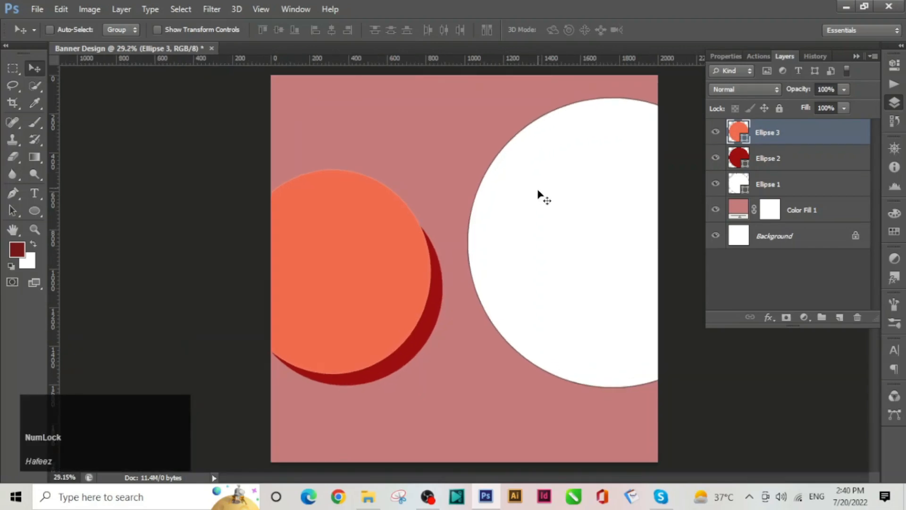
pyautogui.click(377, 62)
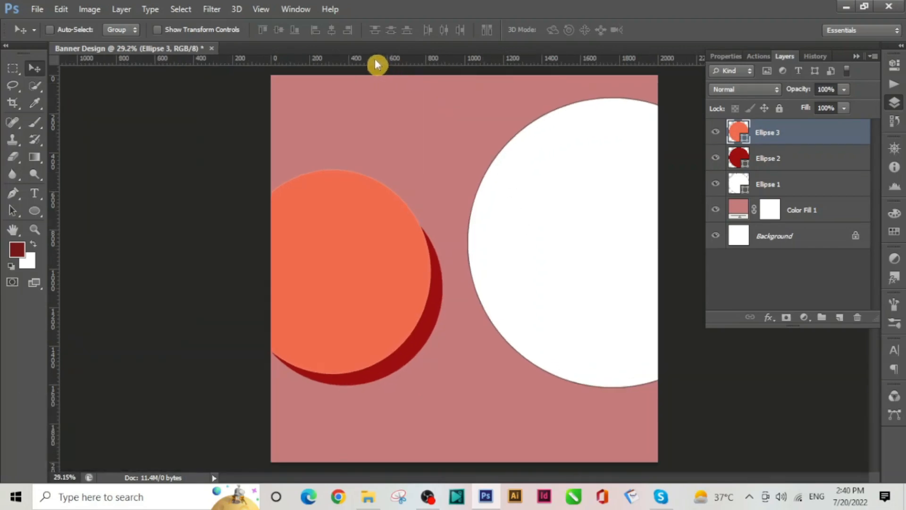
pyautogui.moveTo(376, 64); pyautogui.dragTo(378, 90)
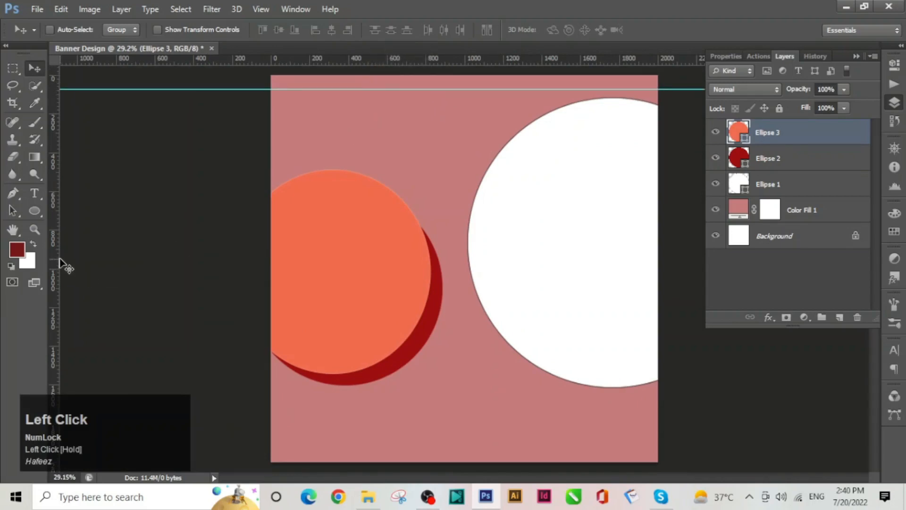
pyautogui.moveTo(61, 257); pyautogui.dragTo(285, 245)
pyautogui.moveTo(464, 61); pyautogui.dragTo(483, 450)
pyautogui.moveTo(59, 256); pyautogui.dragTo(643, 247)
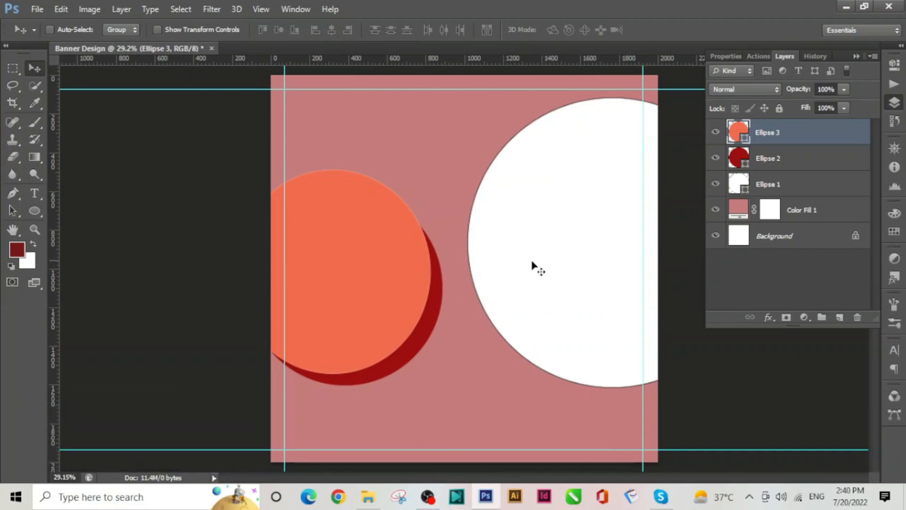
# - Switch to File Explorer and place the image Abstract Logo02 png from the Illustrator folder into the banner
pyautogui.click(366, 504)
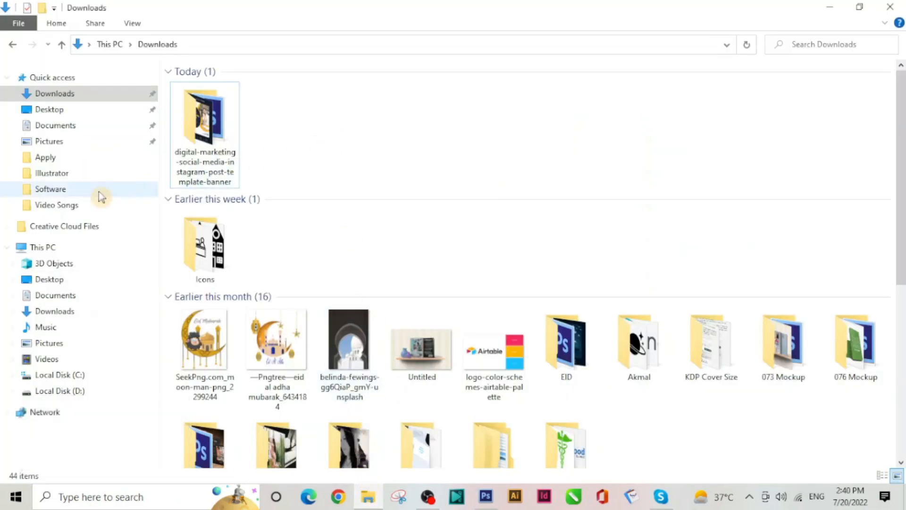
pyautogui.click(57, 173)
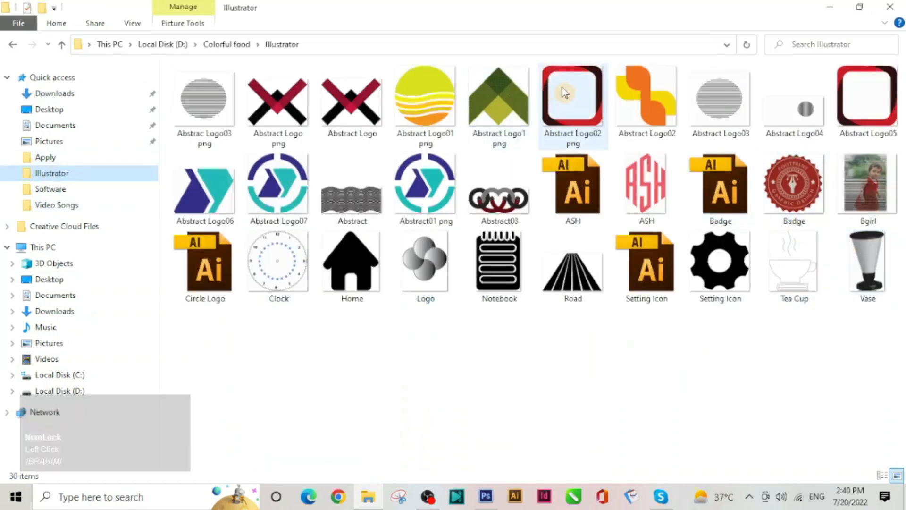
pyautogui.moveTo(563, 94); pyautogui.dragTo(431, 215)
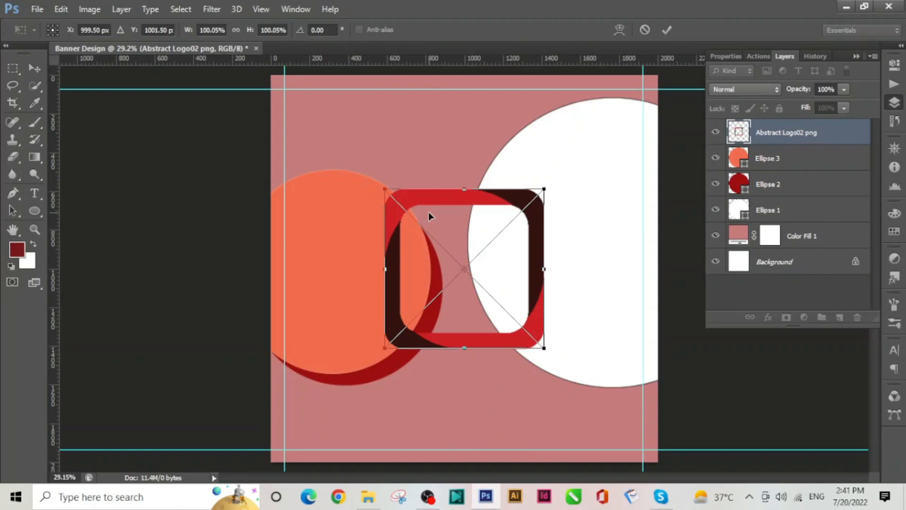
# - Scale the placed logo to about 37% and move it into the upper-left corner formed by the guides
pyautogui.moveTo(545, 349); pyautogui.dragTo(467, 279)
pyautogui.click(667, 30)
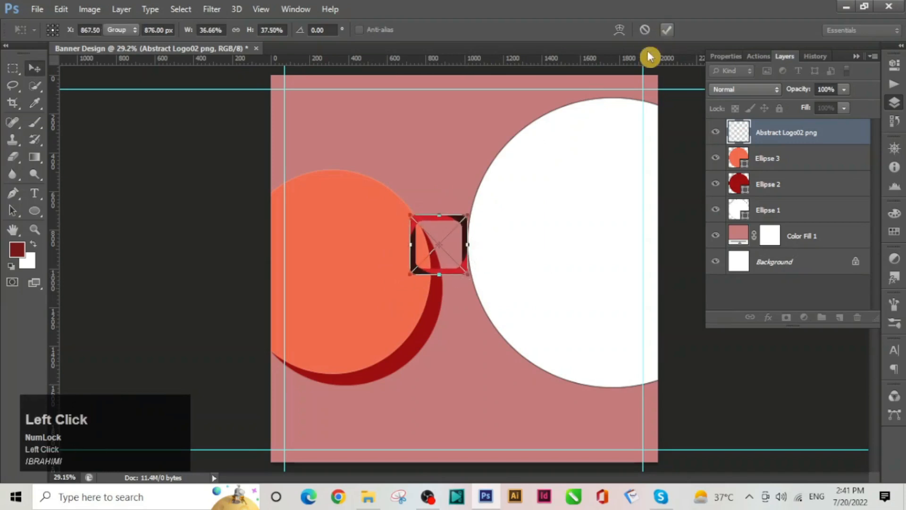
pyautogui.moveTo(452, 249); pyautogui.dragTo(329, 123)
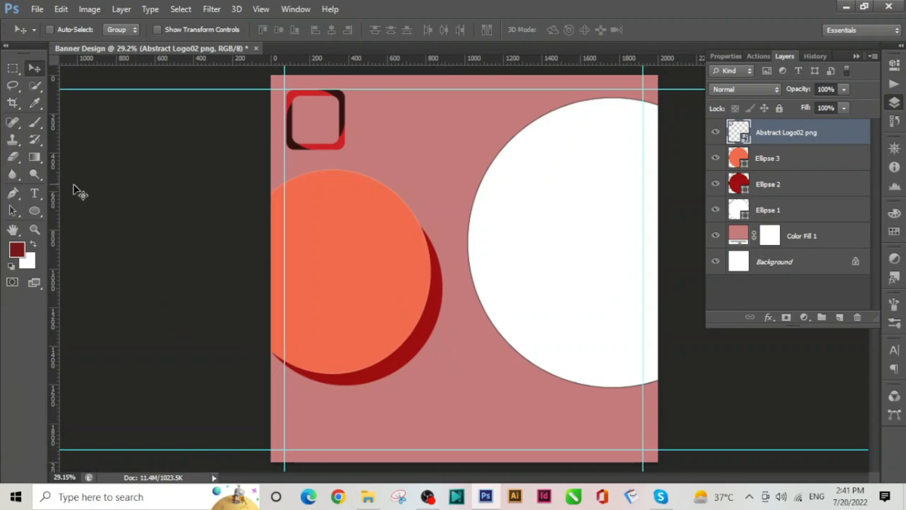
# - Draw a rectangle about 275 × 118 px in the lower-left corner formed by the guides
pyautogui.click(34, 211)
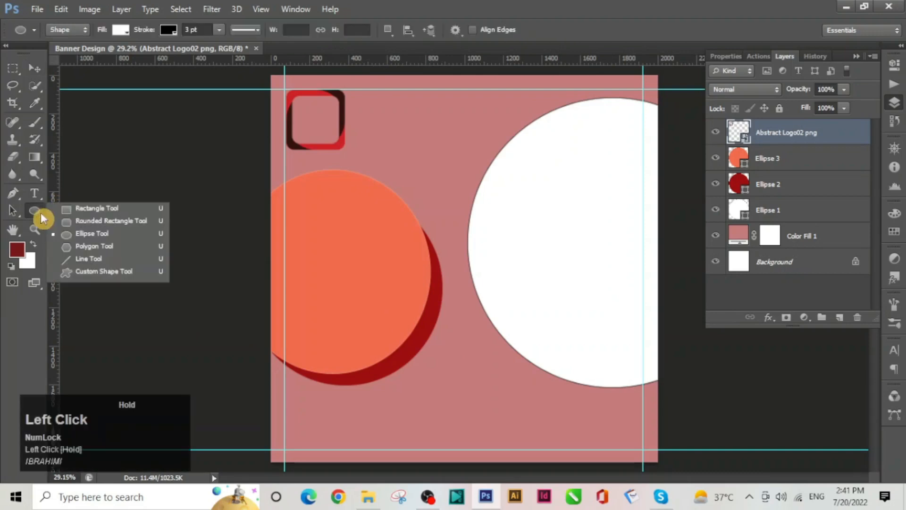
pyautogui.click(71, 209)
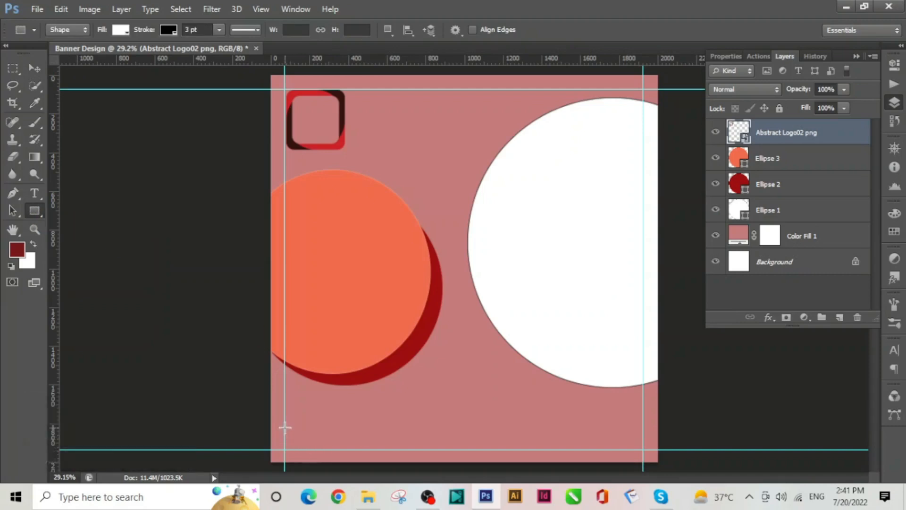
pyautogui.moveTo(284, 428); pyautogui.dragTo(338, 448)
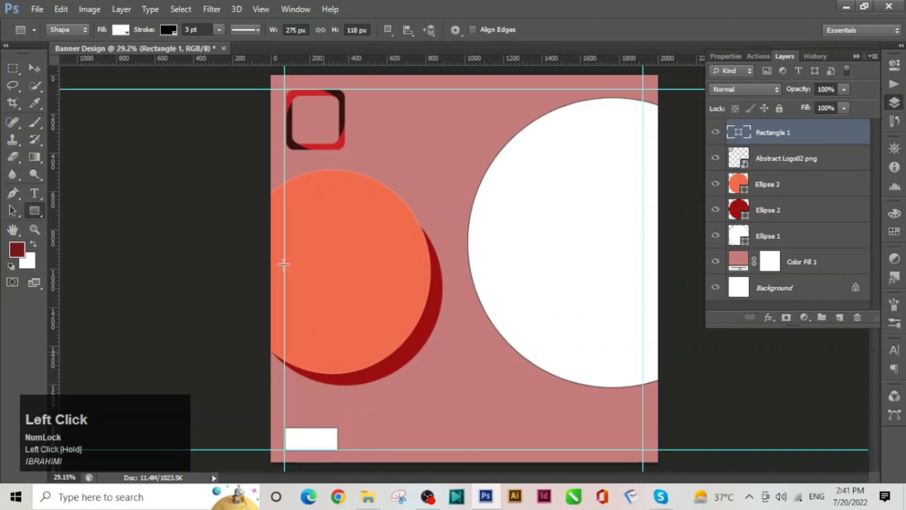
# - Give the rectangle a dark red fill and a darker red stroke
pyautogui.click(120, 30)
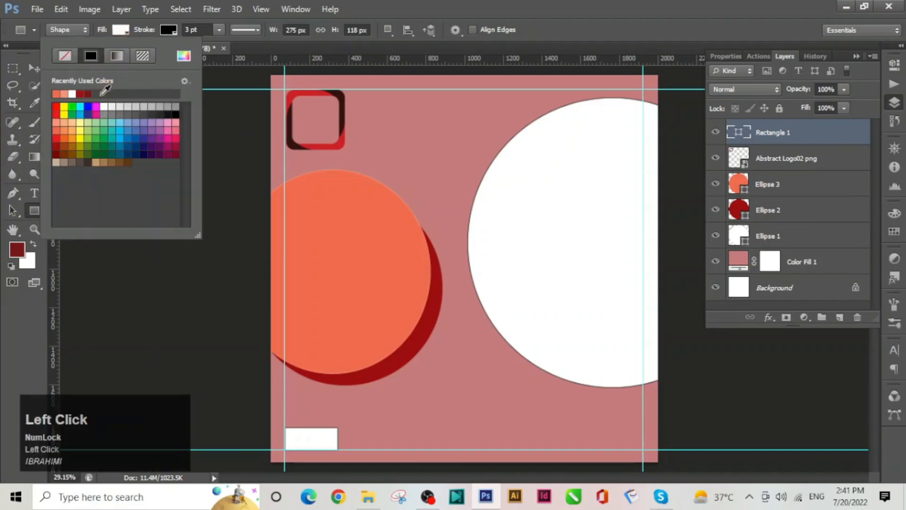
pyautogui.click(57, 147)
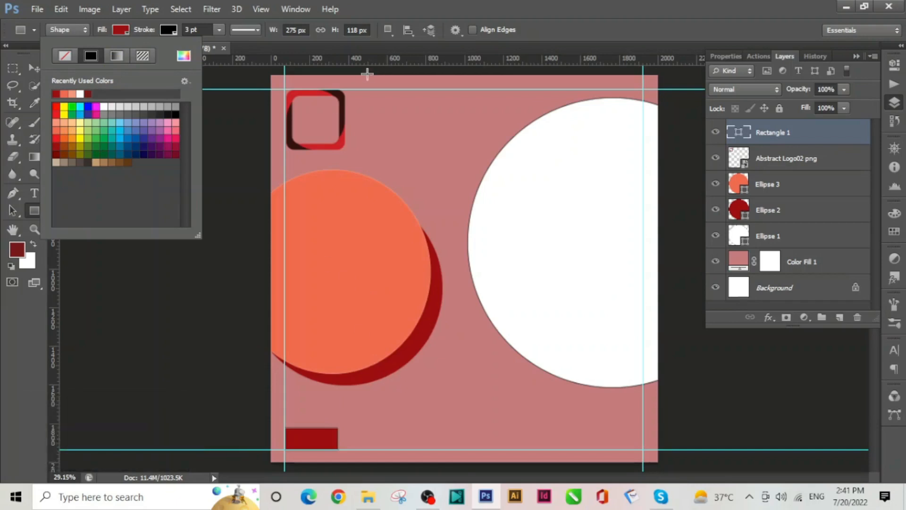
pyautogui.click(169, 30)
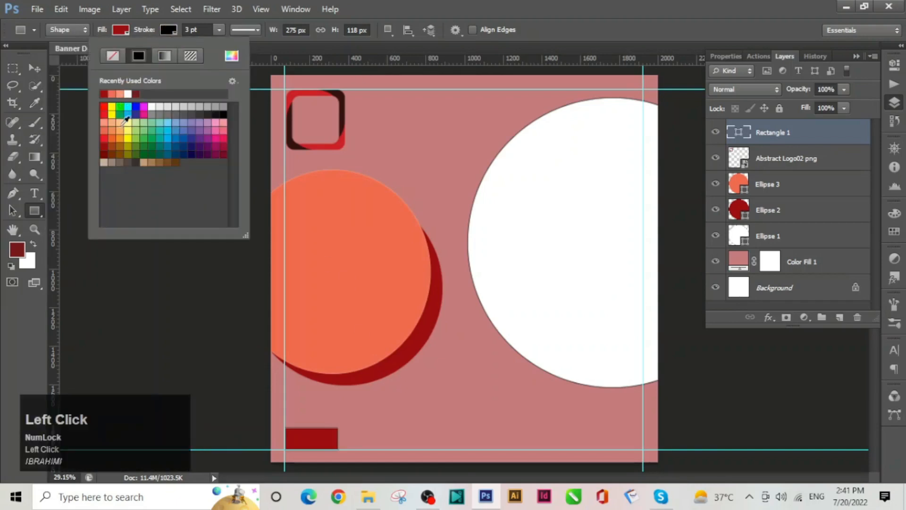
pyautogui.click(106, 151)
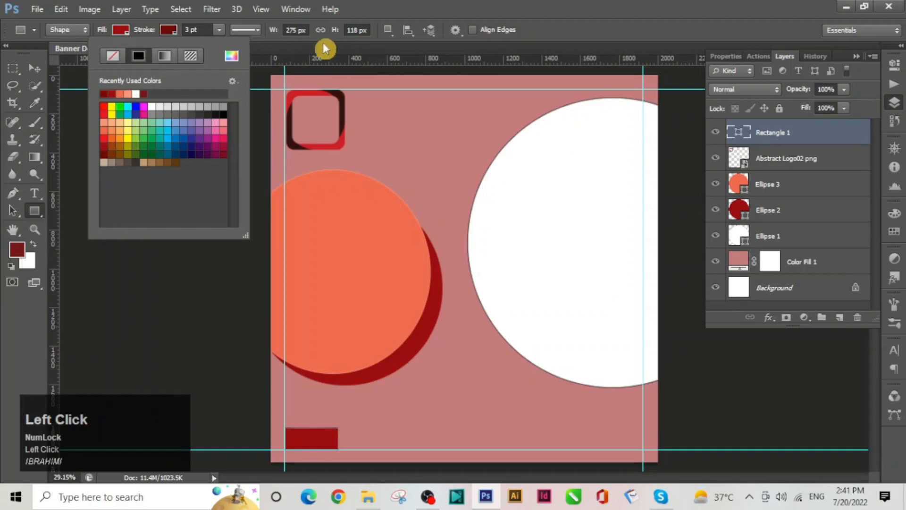
pyautogui.click(412, 11)
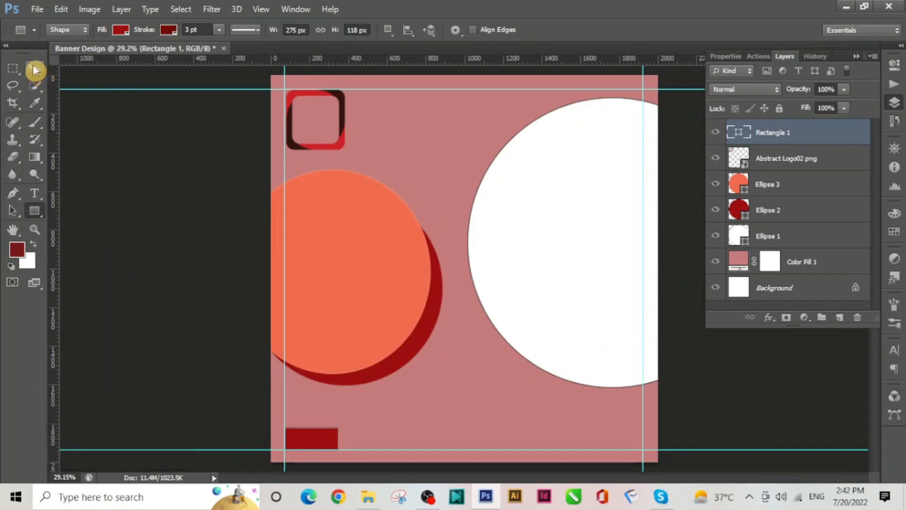
# - Duplicate the dark red rectangle into the lower-right guide corner and narrow the copy to about 58% width
pyautogui.click(34, 70)
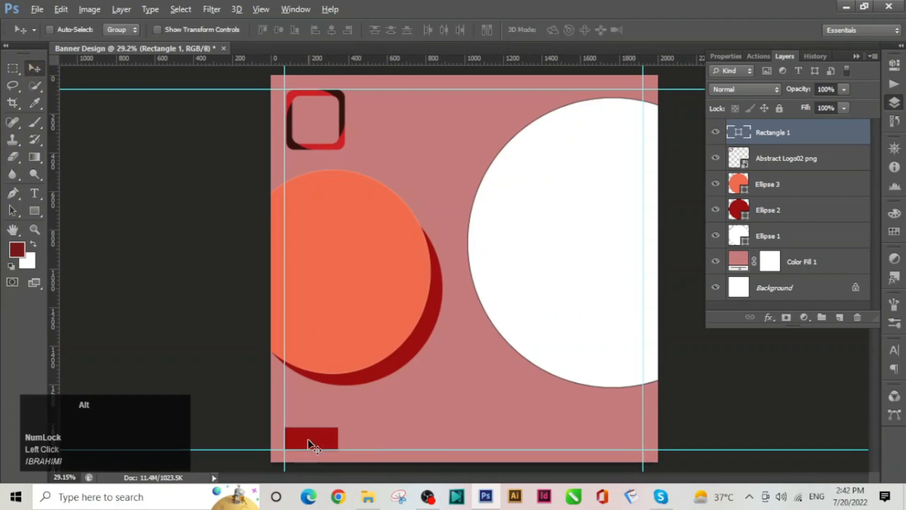
pyautogui.moveTo(308, 438); pyautogui.dragTo(614, 439)
pyautogui.hotkey('ctrl', 't')
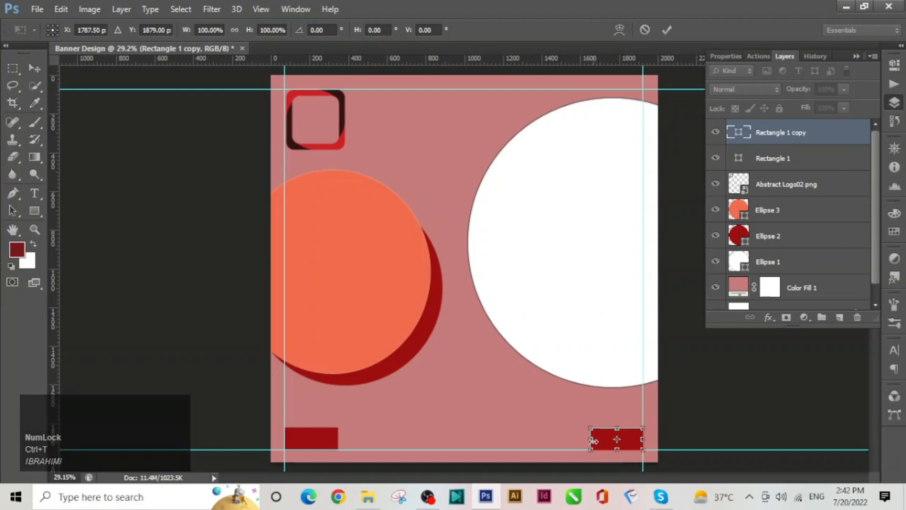
pyautogui.moveTo(591, 440); pyautogui.dragTo(614, 440)
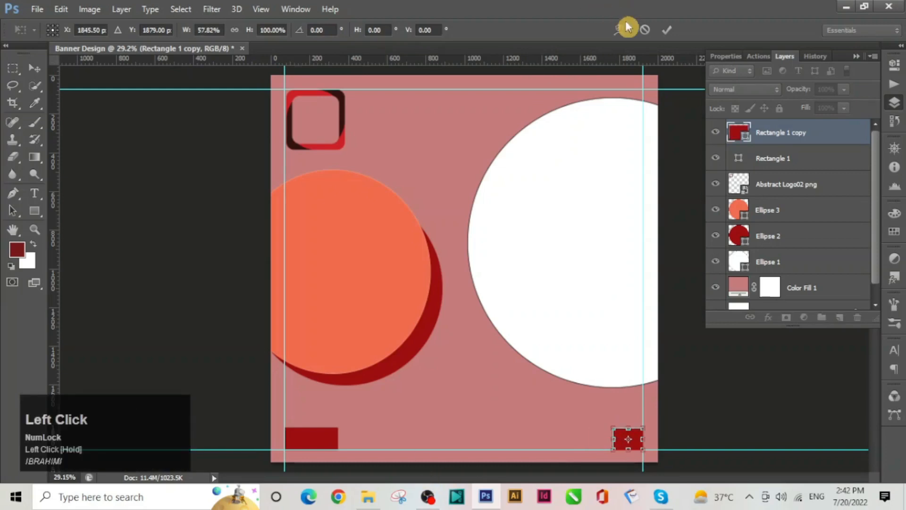
pyautogui.click(662, 31)
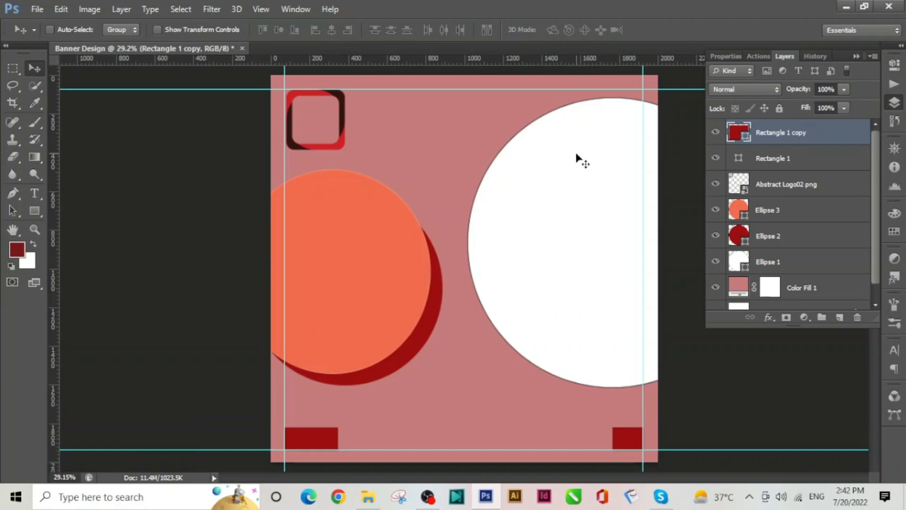
# - Switch to File Explorer and place the office worker photo from the Images folder in Downloads into the banner
pyautogui.click(369, 493)
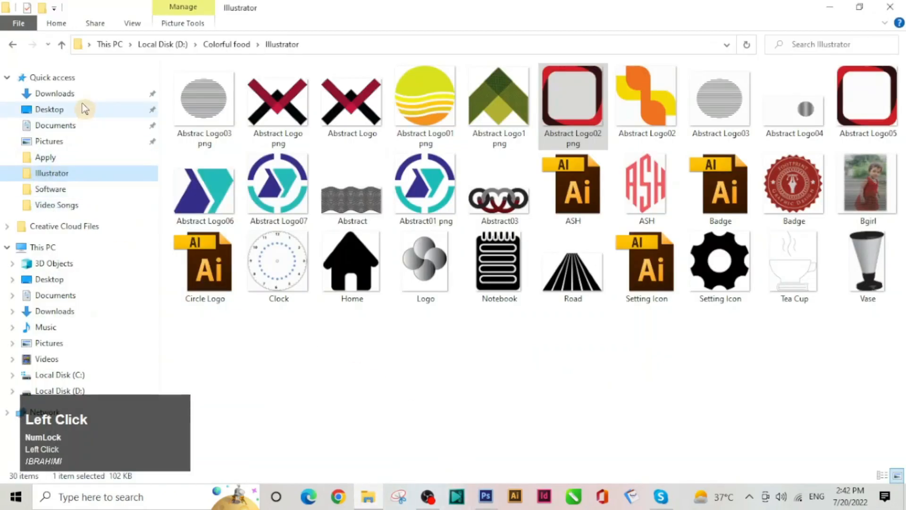
pyautogui.click(55, 93)
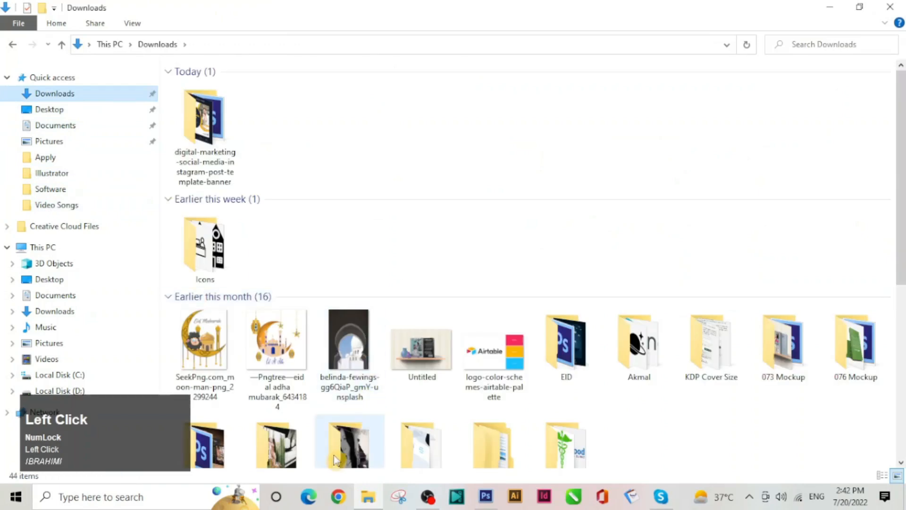
pyautogui.doubleClick(270, 447)
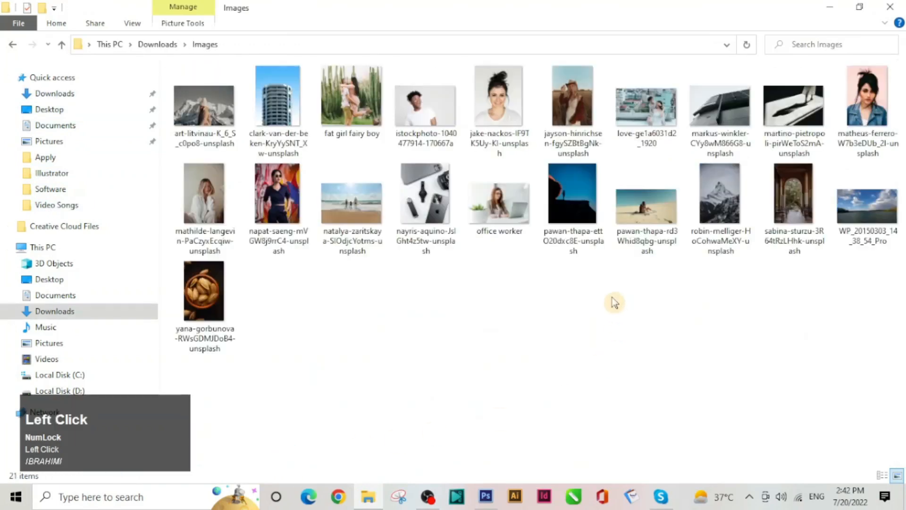
pyautogui.moveTo(500, 198); pyautogui.dragTo(461, 382)
pyautogui.moveTo(476, 247); pyautogui.dragTo(479, 252)
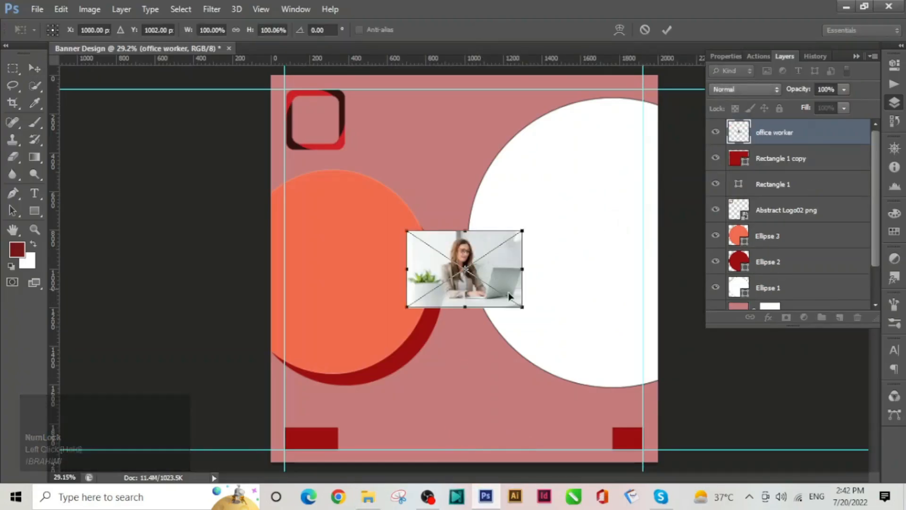
# - Flip the office worker photo horizontally and enlarge it proportionally from its centre to about 381%
pyautogui.moveTo(522, 307); pyautogui.dragTo(522, 307)
pyautogui.rightClick(508, 284)
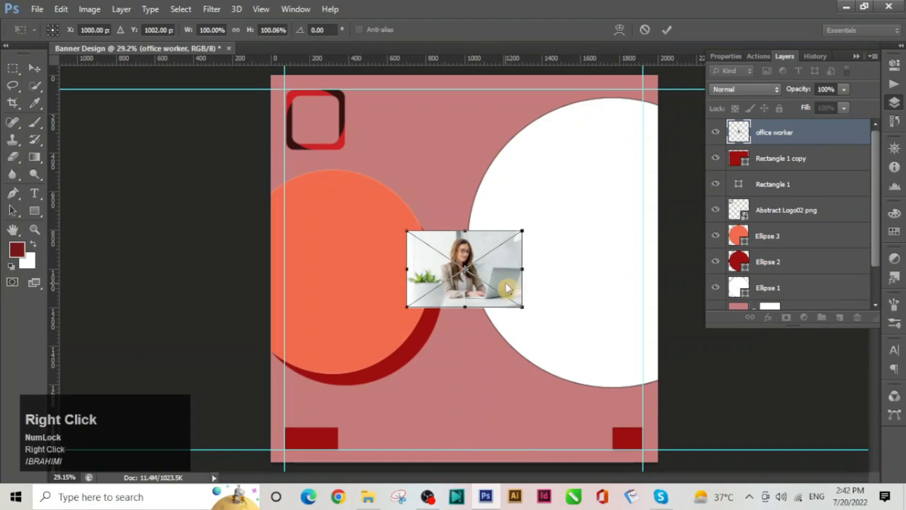
pyautogui.click(532, 263)
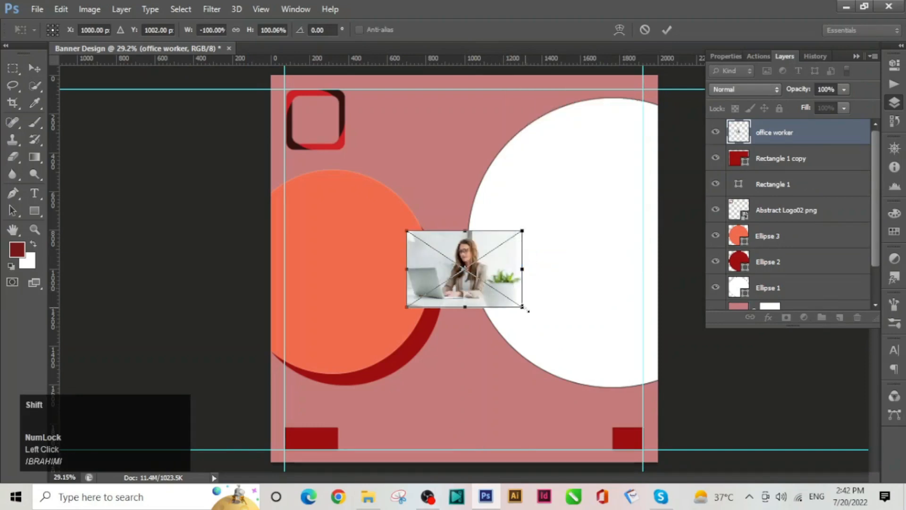
pyautogui.moveTo(523, 308); pyautogui.dragTo(645, 471)
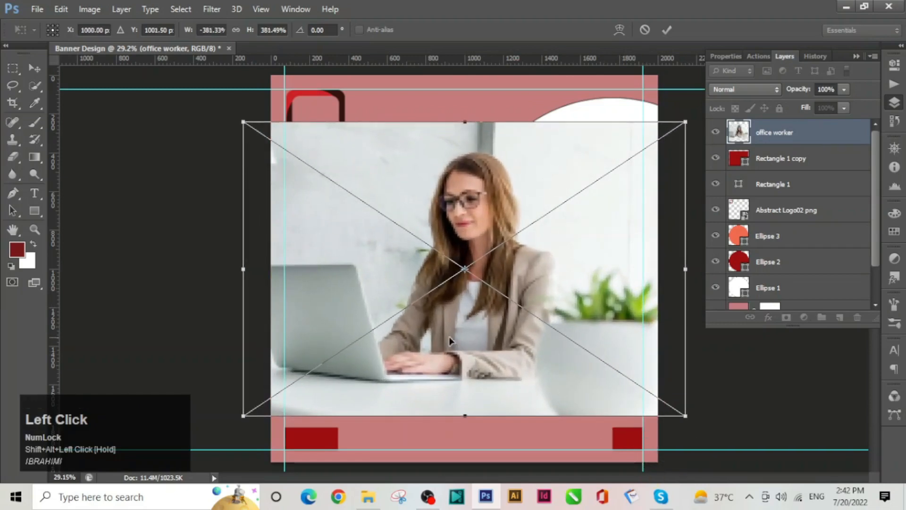
# - Move the office worker photo over the white circle, centred at about X 1729, Y 866 px, and apply the transformation
pyautogui.moveTo(449, 341); pyautogui.dragTo(632, 317)
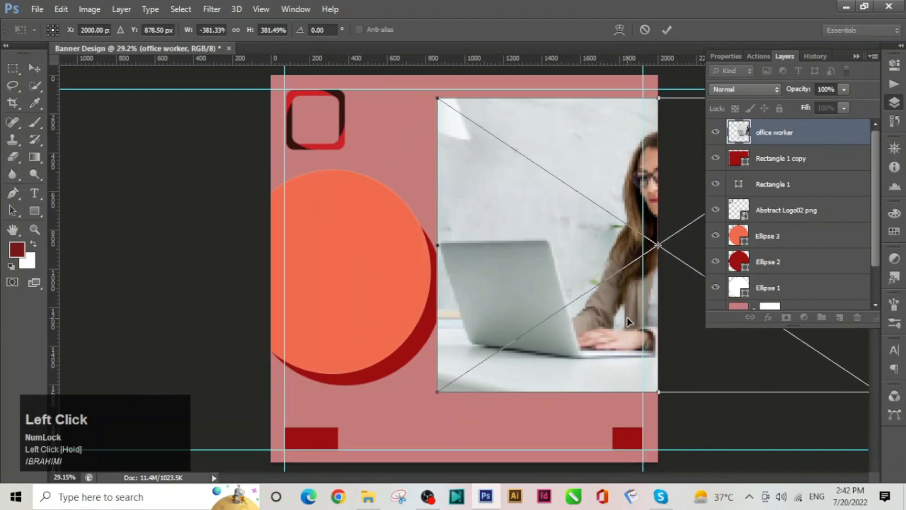
pyautogui.moveTo(610, 311); pyautogui.dragTo(559, 310)
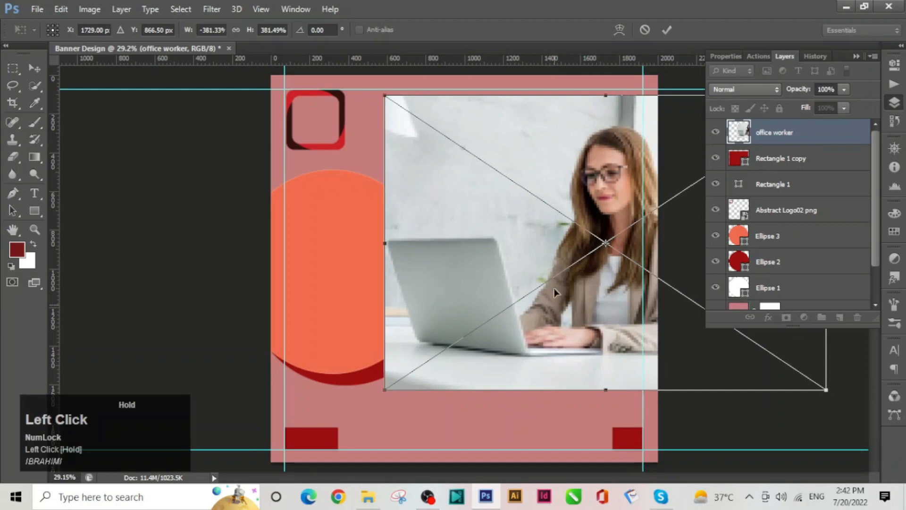
pyautogui.click(666, 29)
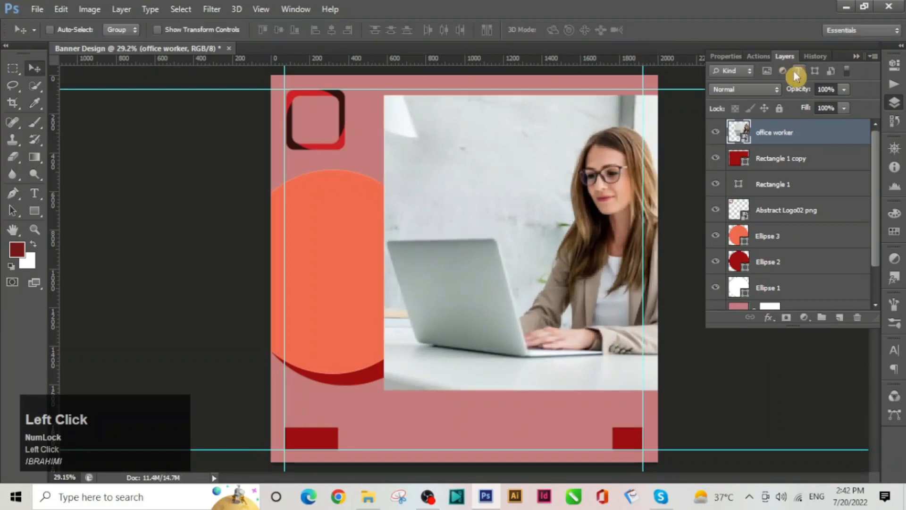
# - Place the office worker layer directly above Ellipse 1, clip it to that circle and shift the photo slightly up and left
pyautogui.moveTo(788, 128); pyautogui.dragTo(802, 272)
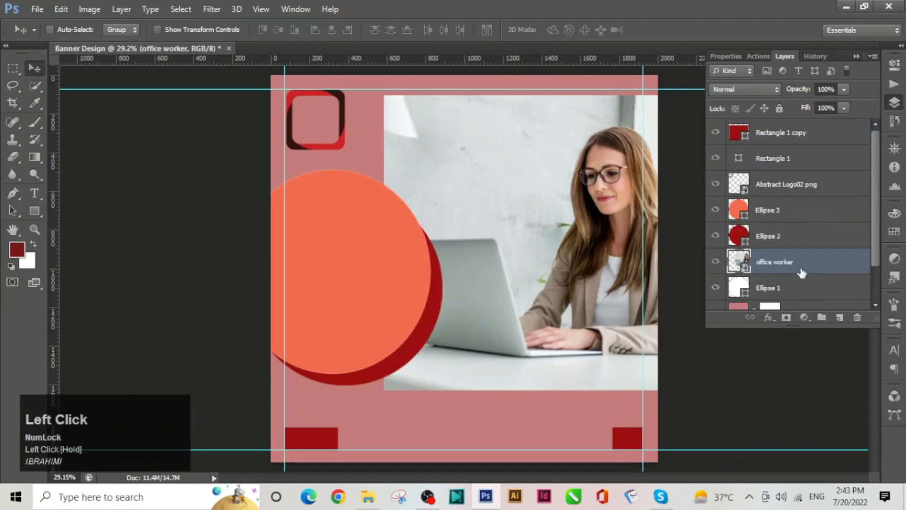
pyautogui.rightClick(793, 267)
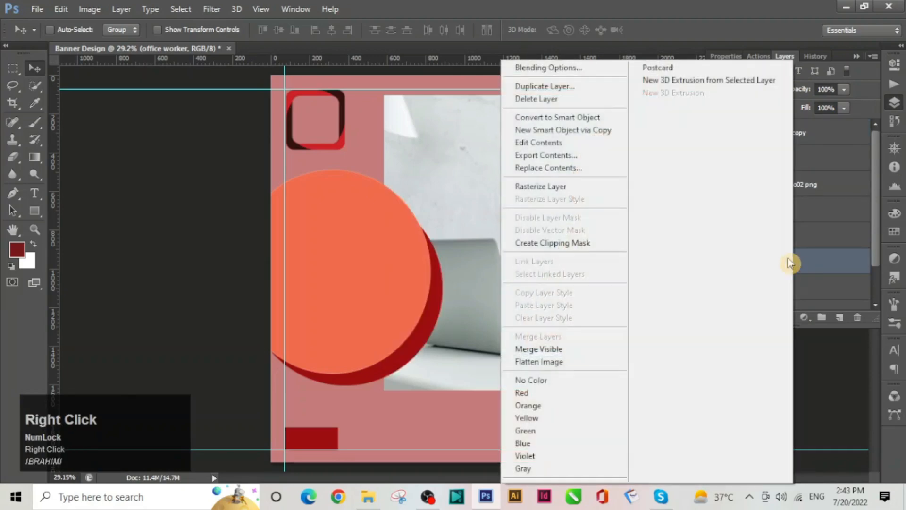
pyautogui.click(587, 243)
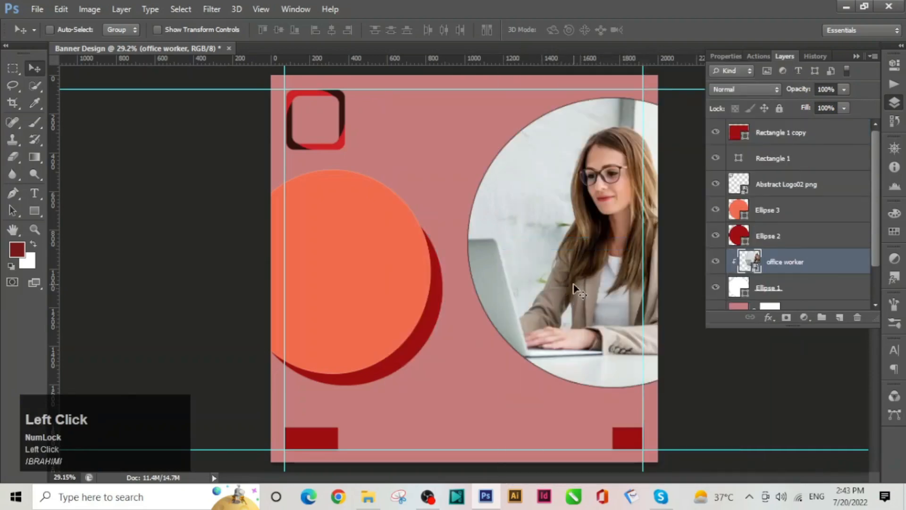
pyautogui.moveTo(584, 273); pyautogui.dragTo(575, 269)
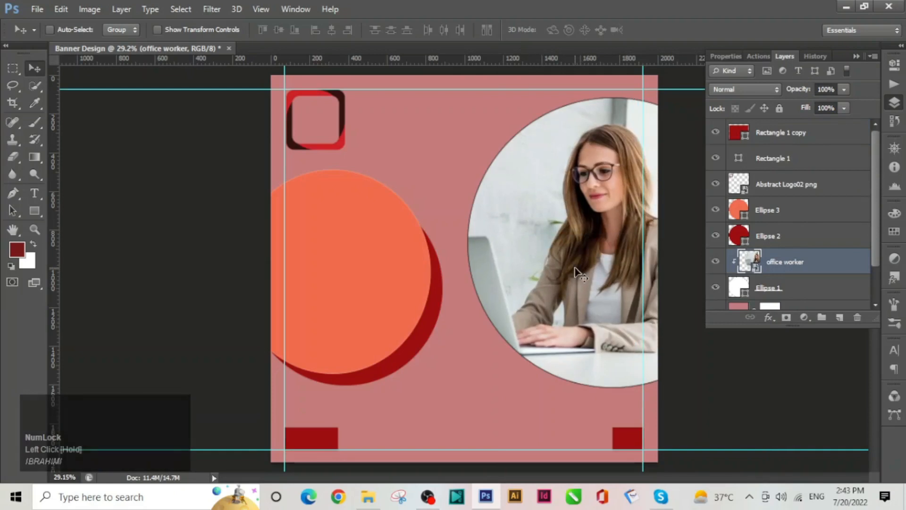
# - Add a 27 px outside stroke to the Ellipse 1 layer, using the dark red 9e0b0f sampled from the circle behind the orange one
pyautogui.click(35, 231)
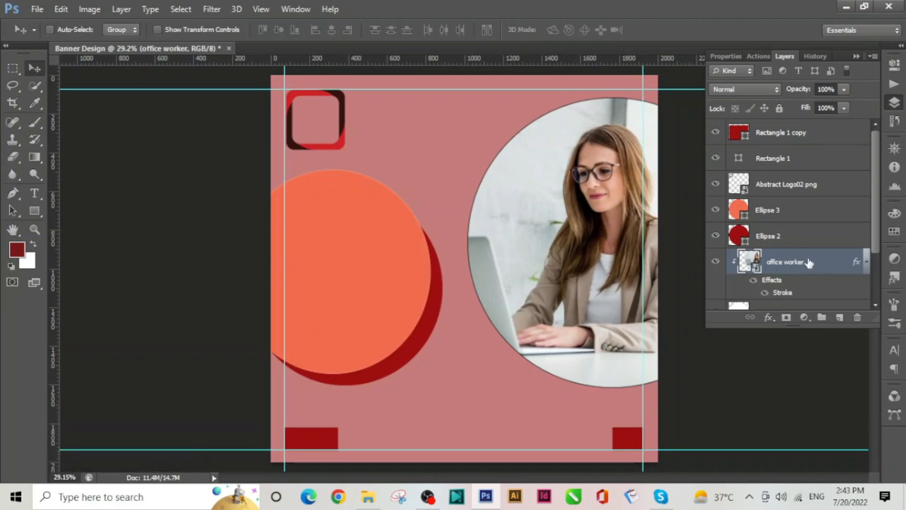
pyautogui.scroll(-1, 807, 258)
pyautogui.click(792, 284)
pyautogui.rightClick(793, 286)
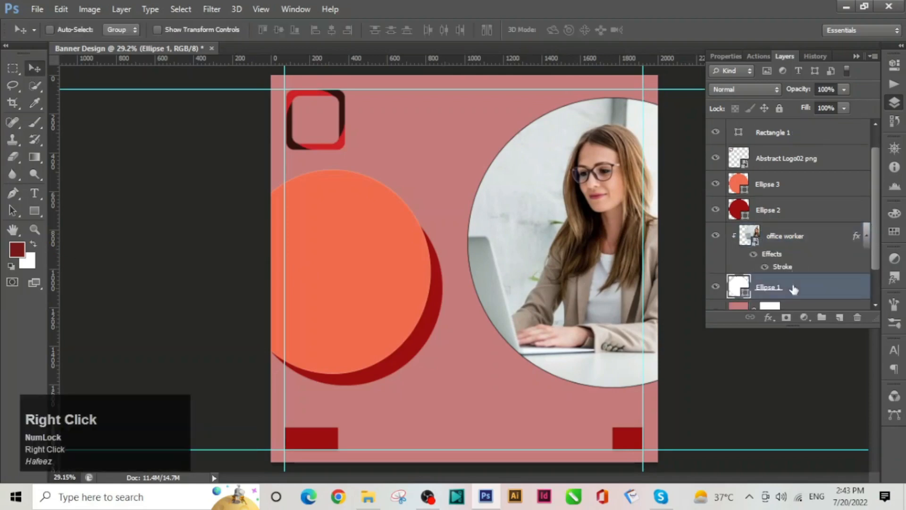
pyautogui.click(582, 81)
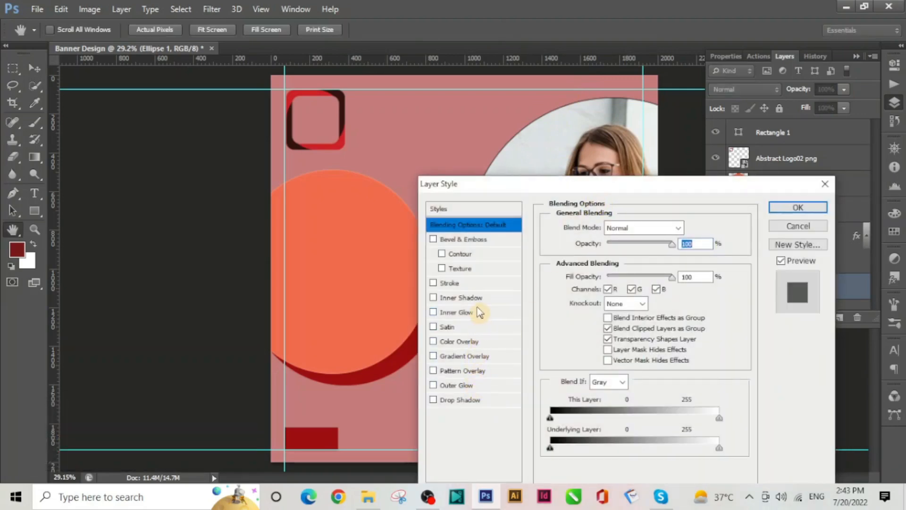
pyautogui.click(478, 284)
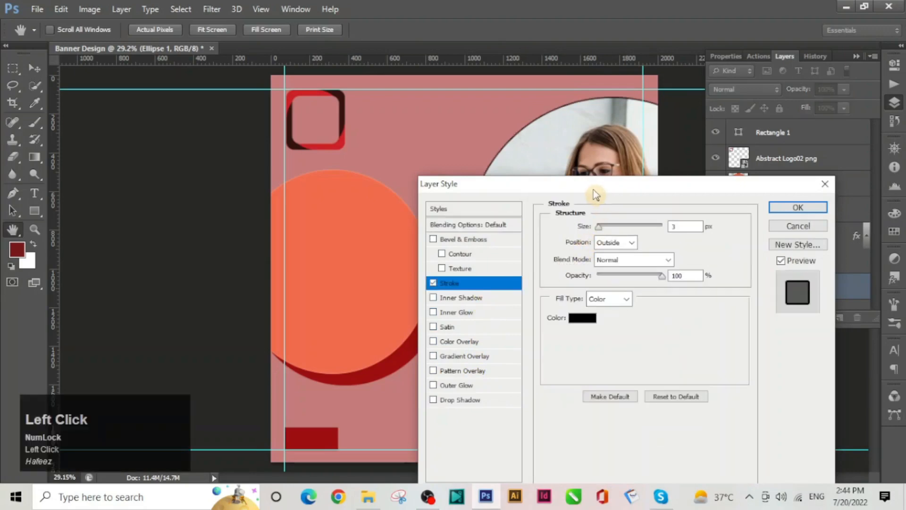
pyautogui.moveTo(594, 189); pyautogui.dragTo(706, 173)
pyautogui.click(694, 301)
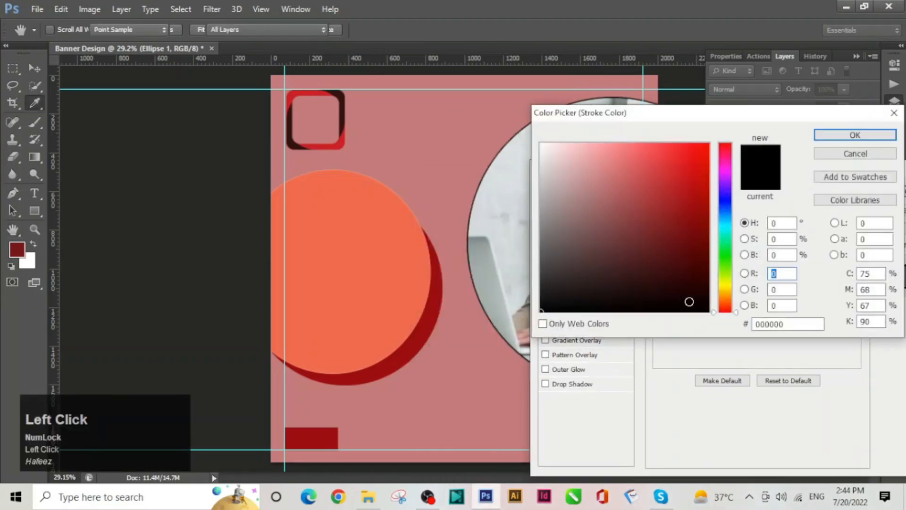
pyautogui.click(410, 345)
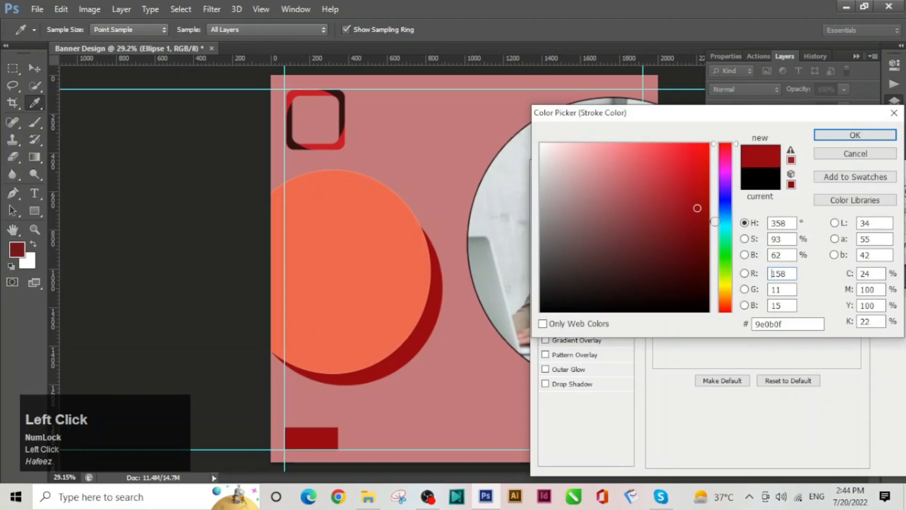
pyautogui.click(891, 136)
pyautogui.moveTo(716, 215); pyautogui.dragTo(722, 215)
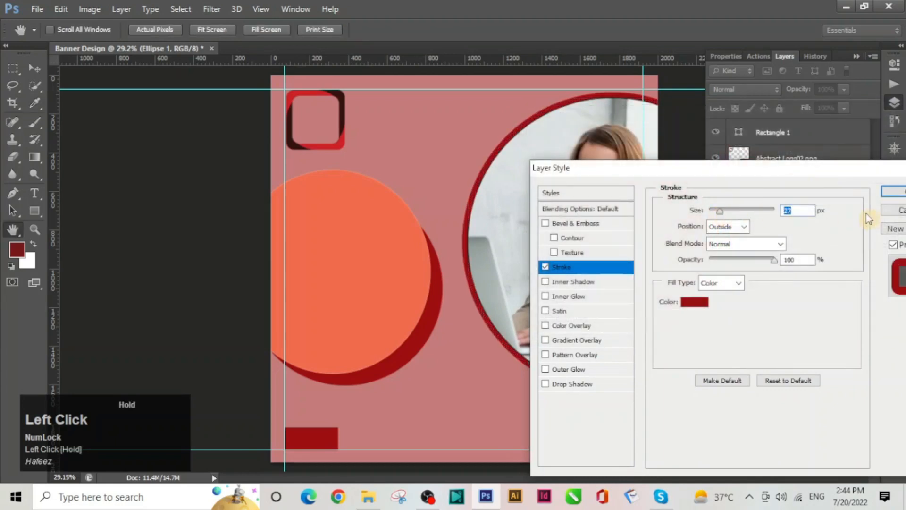
pyautogui.click(893, 191)
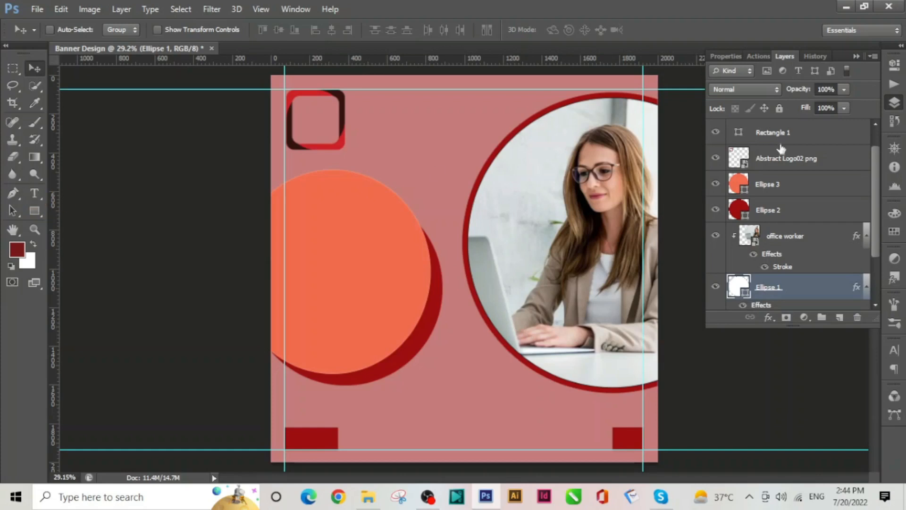
# - Add the text ALPHA DIGITAL AGENCY in capitals on three lines beside the logo at 60 pt, on a layer above Rectangle 1 copy
pyautogui.moveTo(873, 234); pyautogui.dragTo(874, 198)
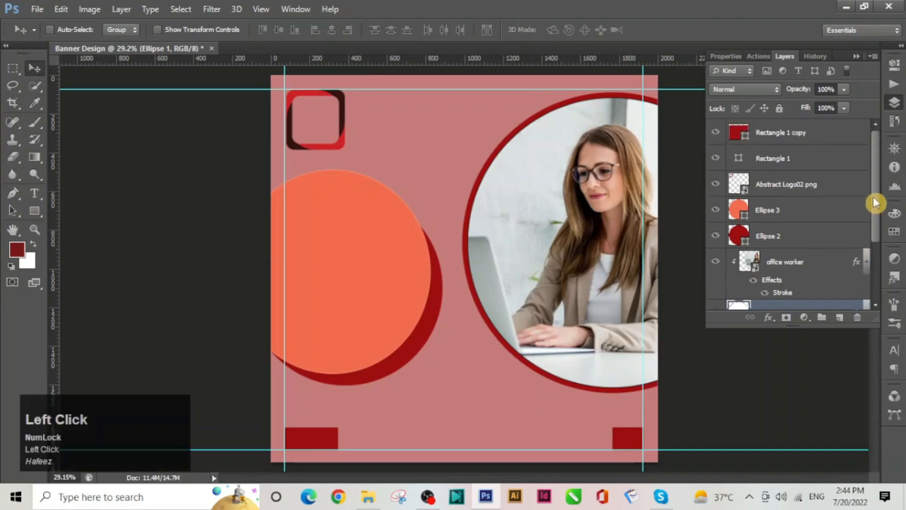
pyautogui.click(799, 134)
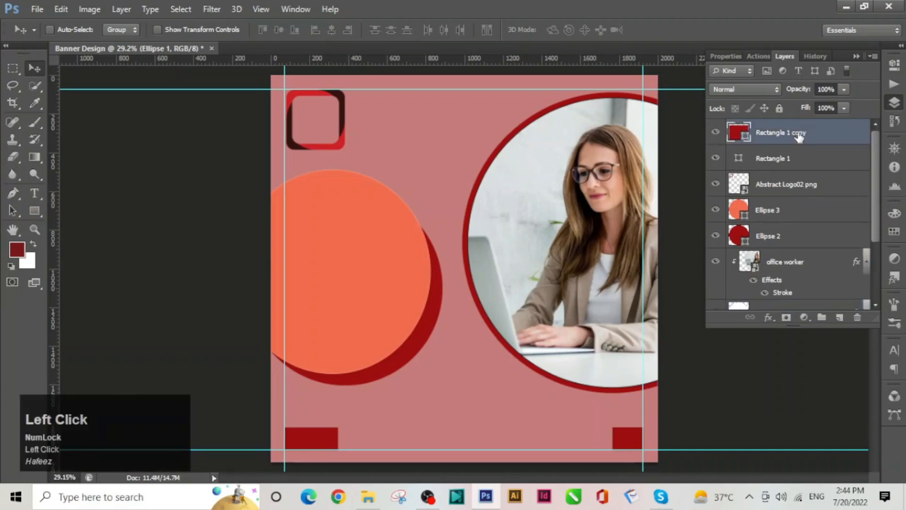
pyautogui.click(37, 198)
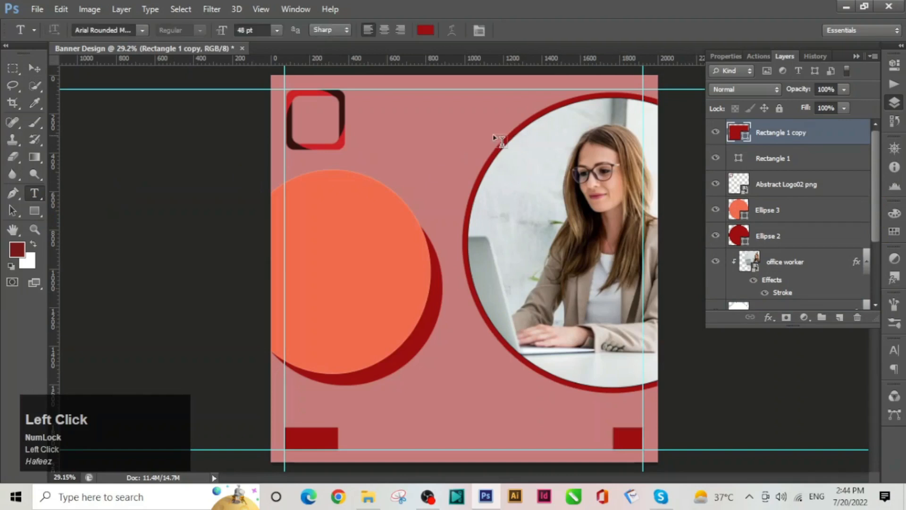
pyautogui.click(358, 100)
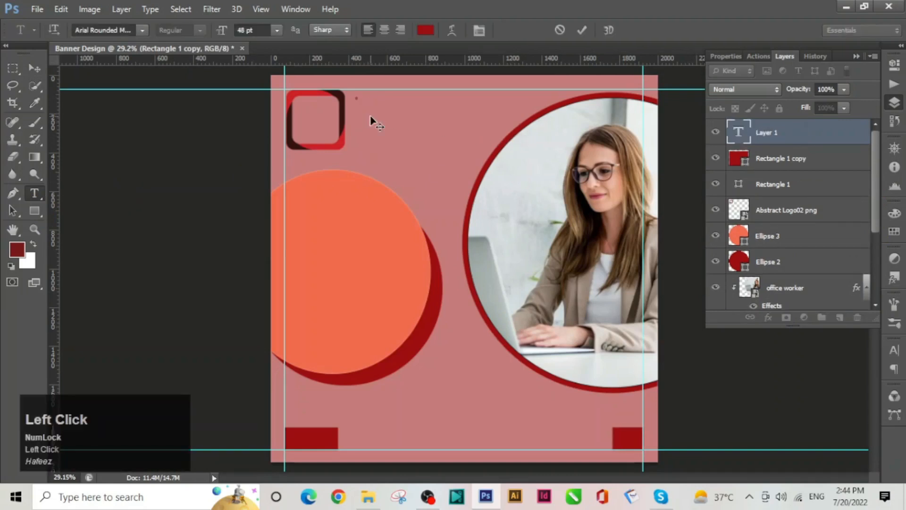
pyautogui.press('capslock')
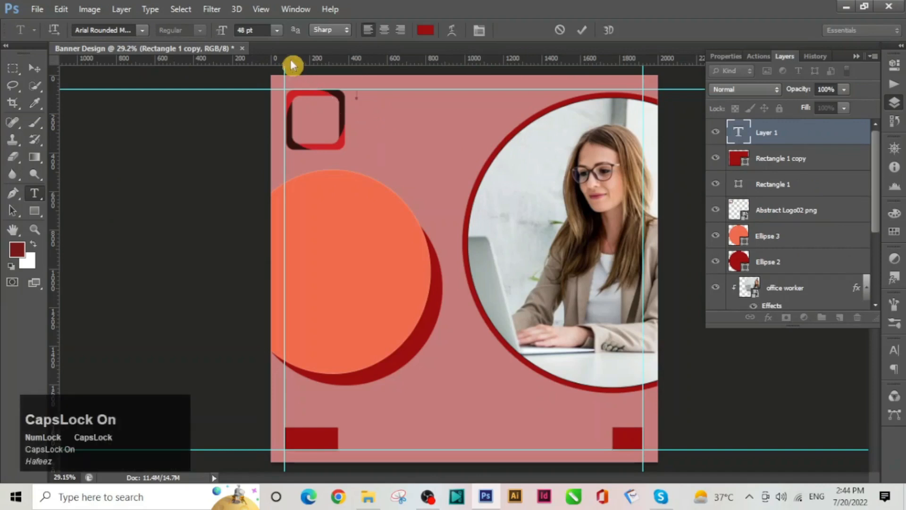
pyautogui.click(278, 29)
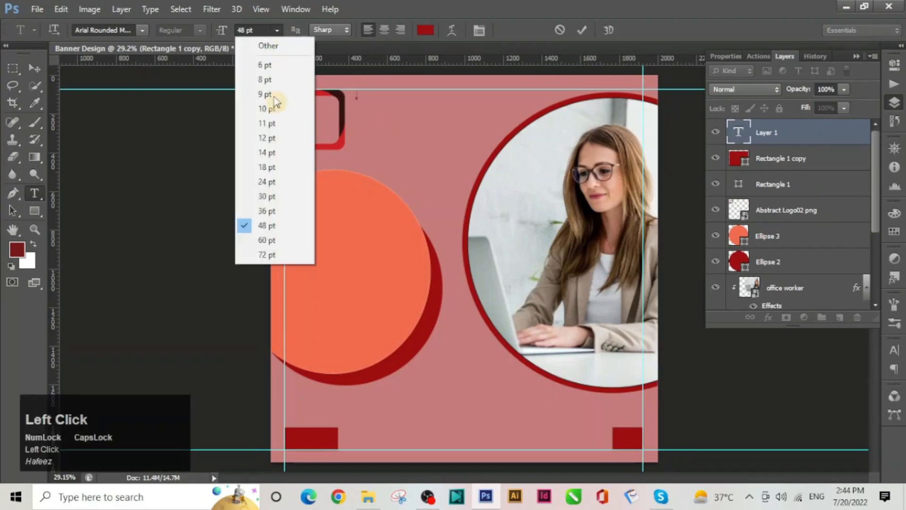
pyautogui.click(267, 240)
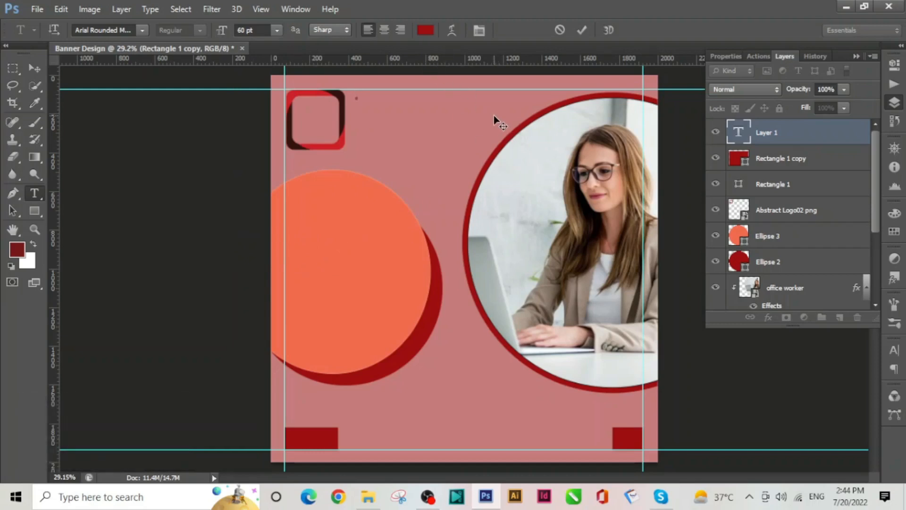
pyautogui.write('ALP')
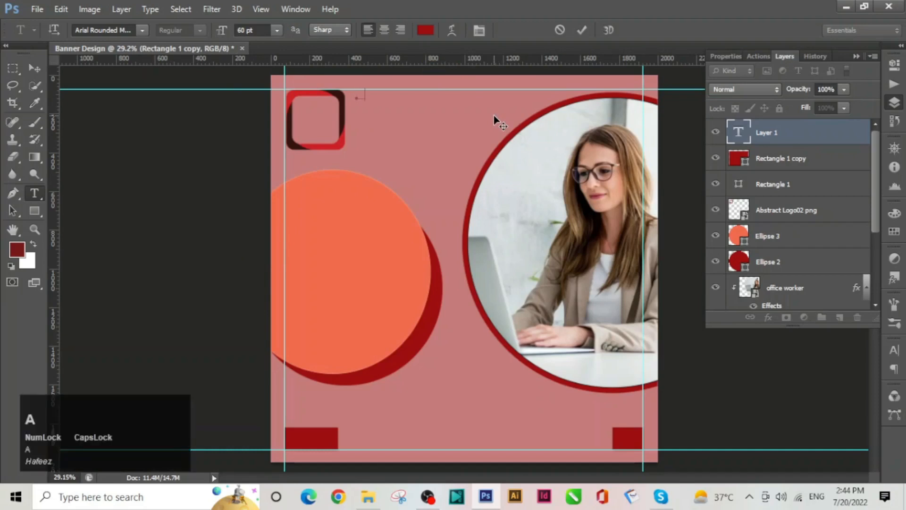
pyautogui.write('H')
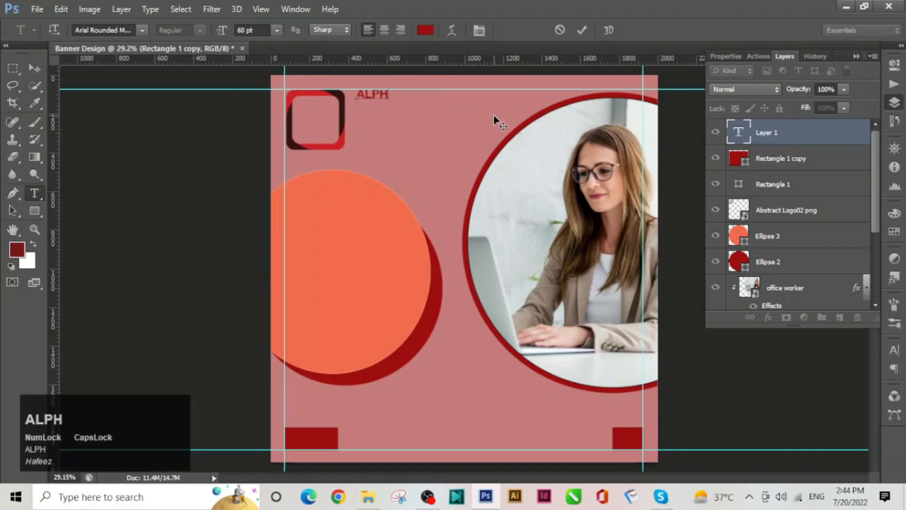
pyautogui.write('A')
pyautogui.press('Return')
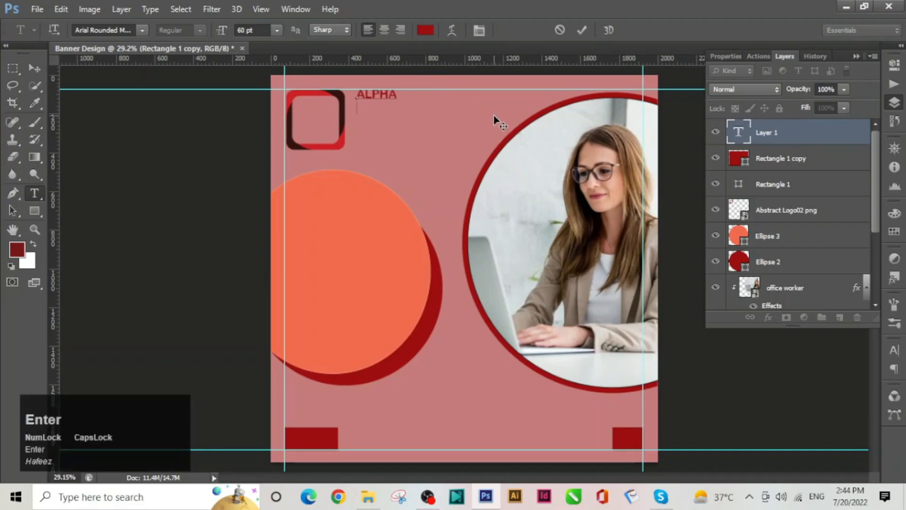
pyautogui.write('DIGI')
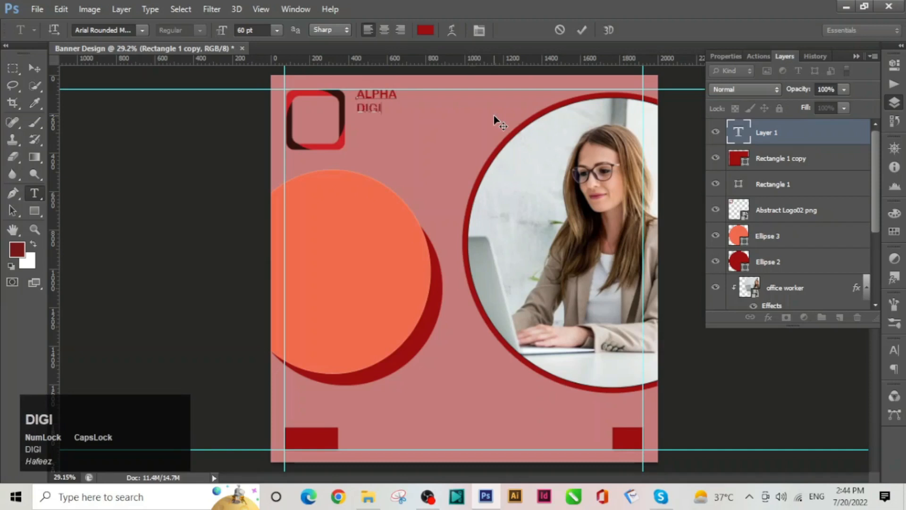
pyautogui.write('TAL')
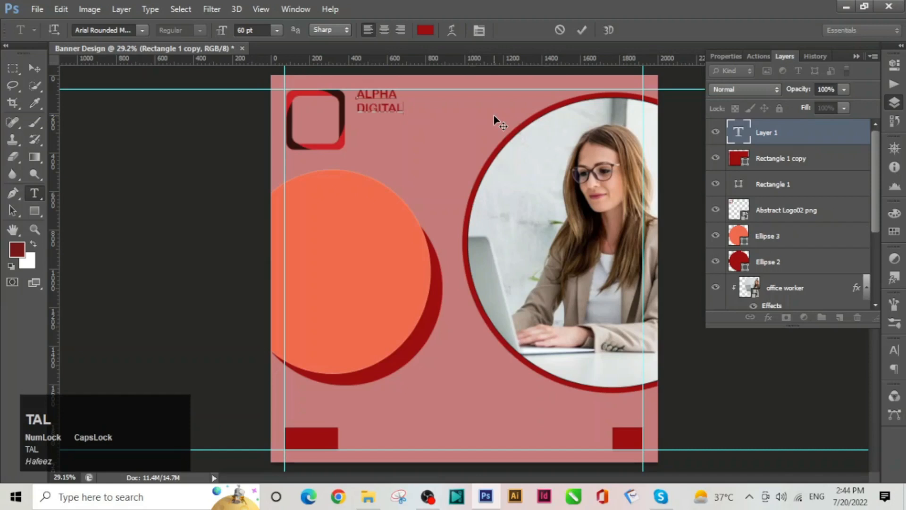
pyautogui.press('Return')
pyautogui.write('AGENT')
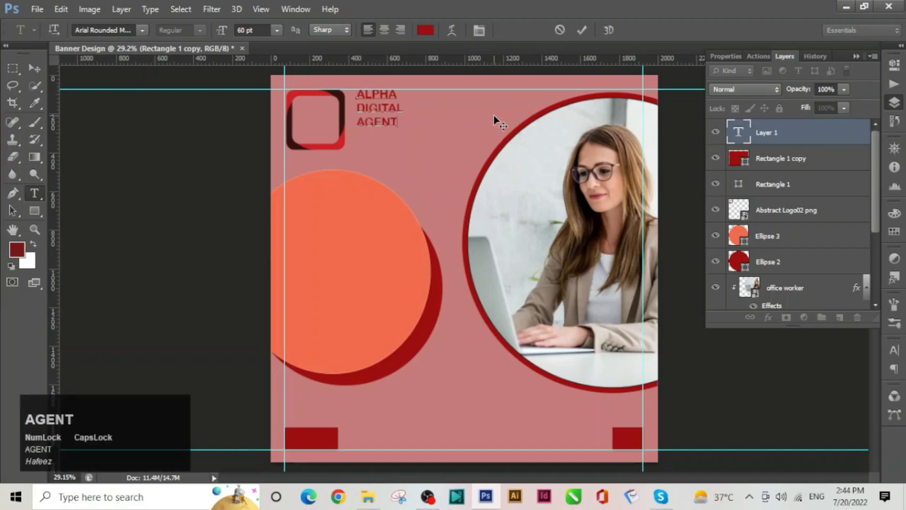
pyautogui.press('BackSpace')
pyautogui.write('CY')
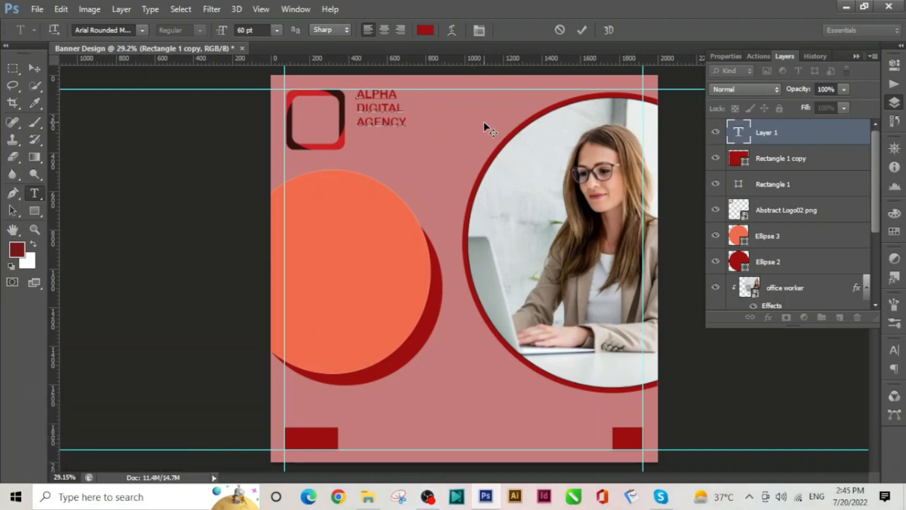
# - Enlarge the whole ALPHA DIGITAL AGENCY text to 72 pt, commit it and switch to the Move tool
pyautogui.moveTo(405, 123); pyautogui.dragTo(361, 95)
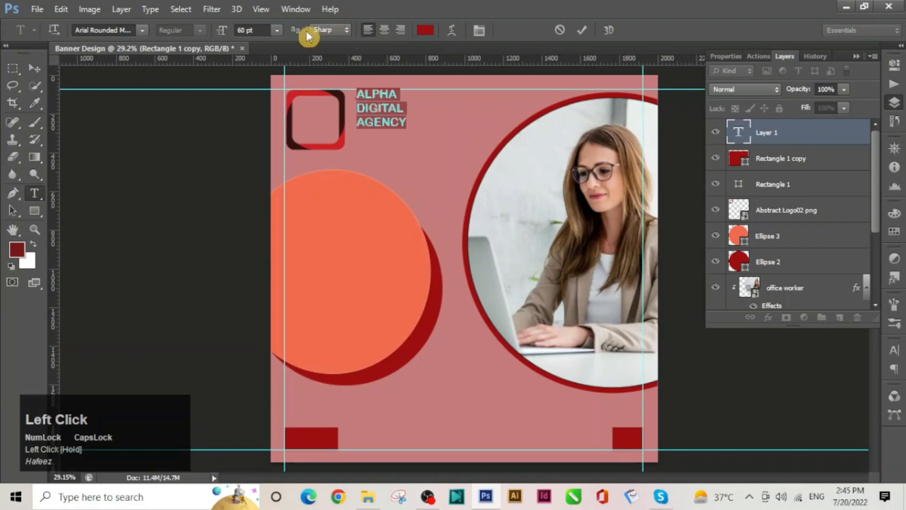
pyautogui.click(277, 30)
pyautogui.click(268, 255)
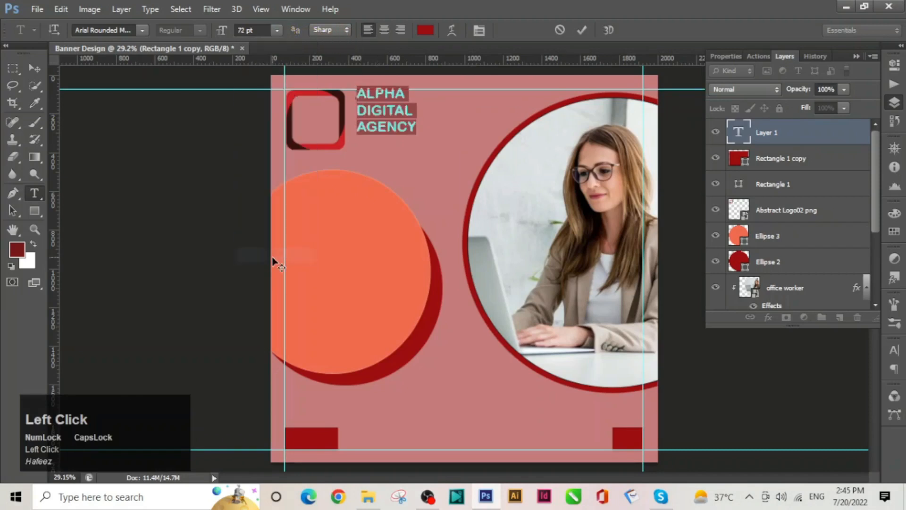
pyautogui.click(587, 30)
pyautogui.click(35, 69)
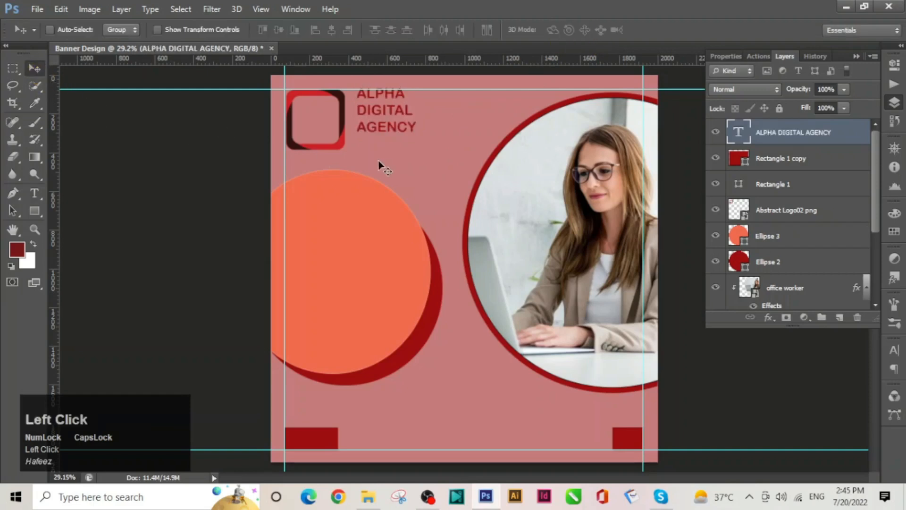
# - Shift the ALPHA DIGITAL AGENCY text down so it sits level with the logo
pyautogui.moveTo(381, 133); pyautogui.dragTo(385, 135)
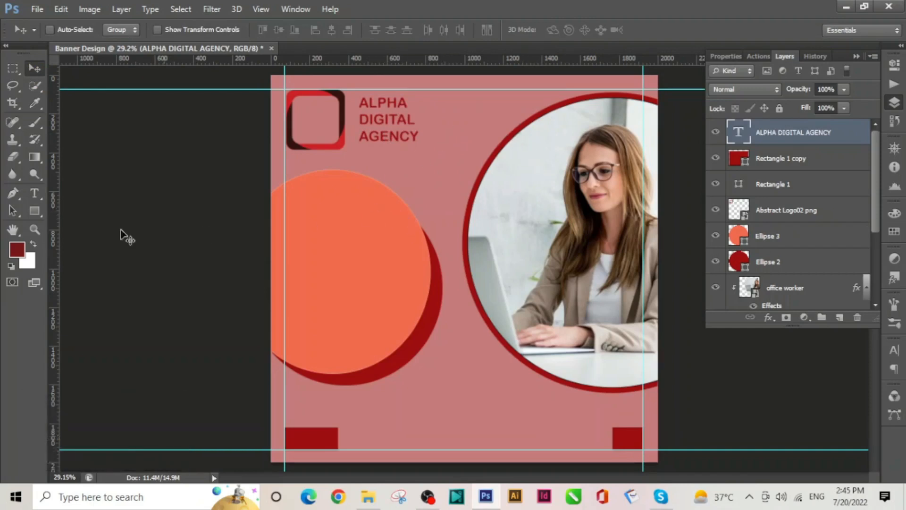
# - Add the two-line text DIGITAL MARKETING at 72 pt in the upper orange circle and align its left edge with the vertical guide
pyautogui.click(14, 235)
pyautogui.click(35, 194)
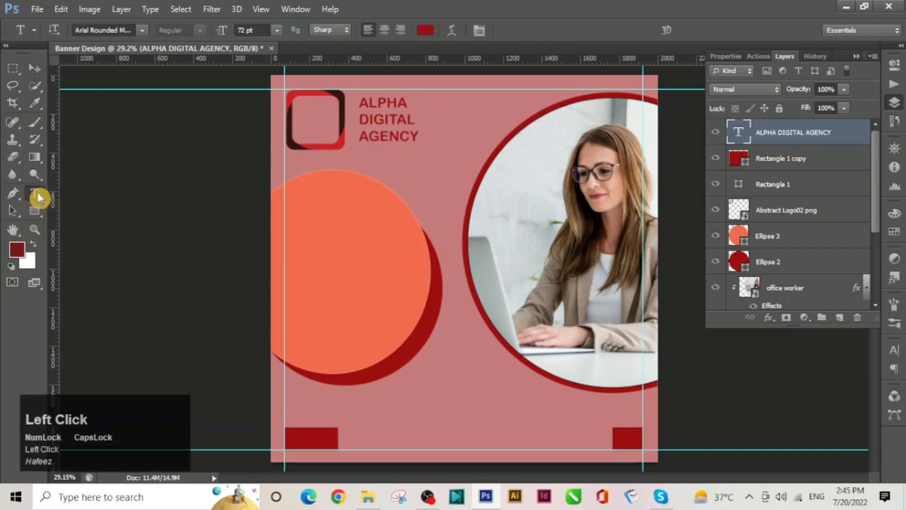
pyautogui.click(287, 208)
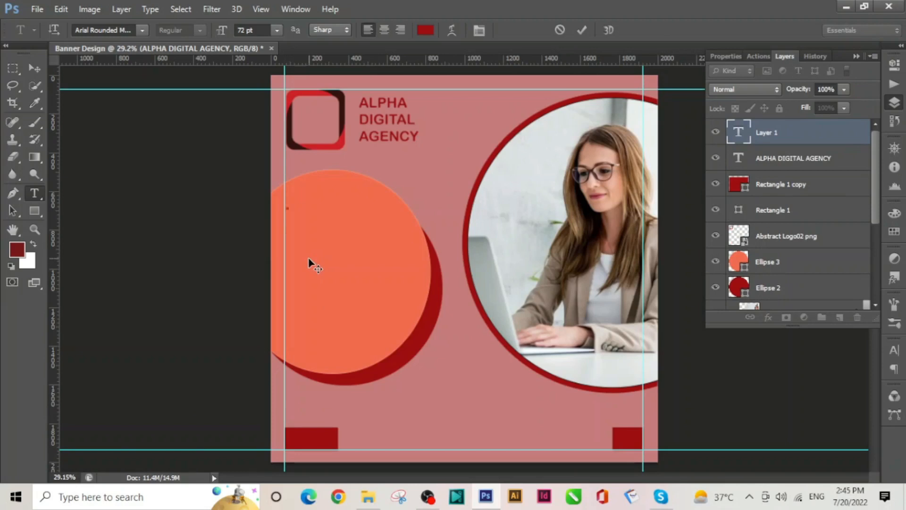
pyautogui.write('DIGI')
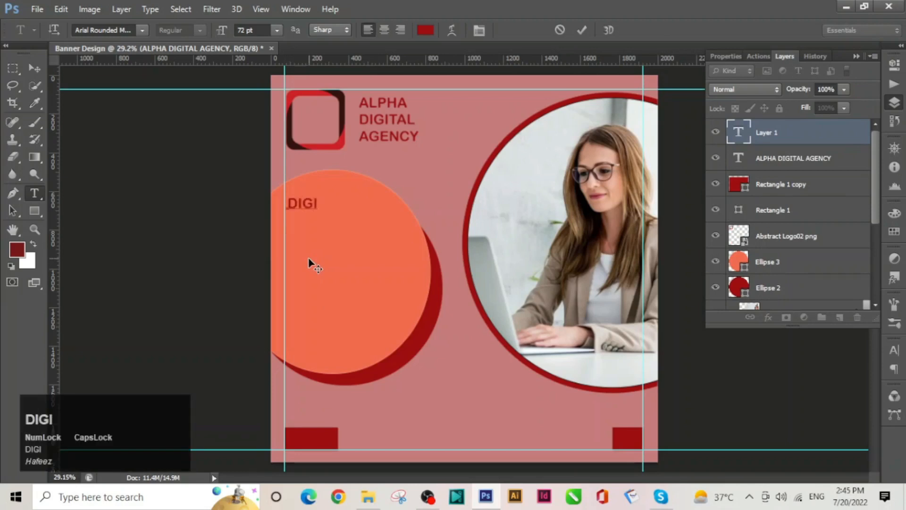
pyautogui.write('TAL M')
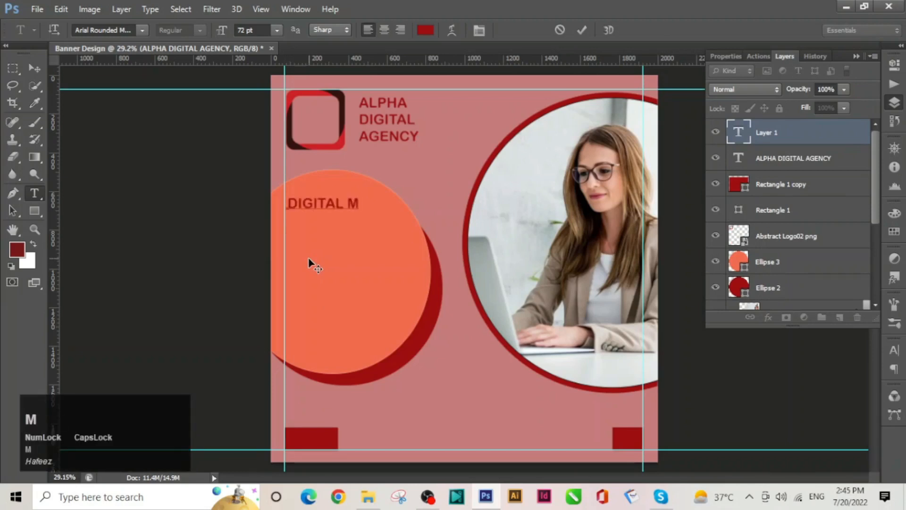
pyautogui.press('BackSpace')
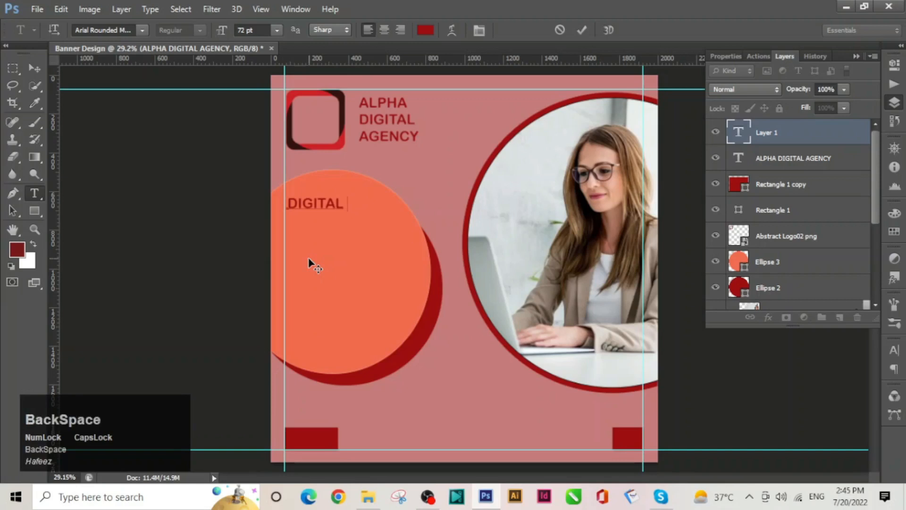
pyautogui.press('Return')
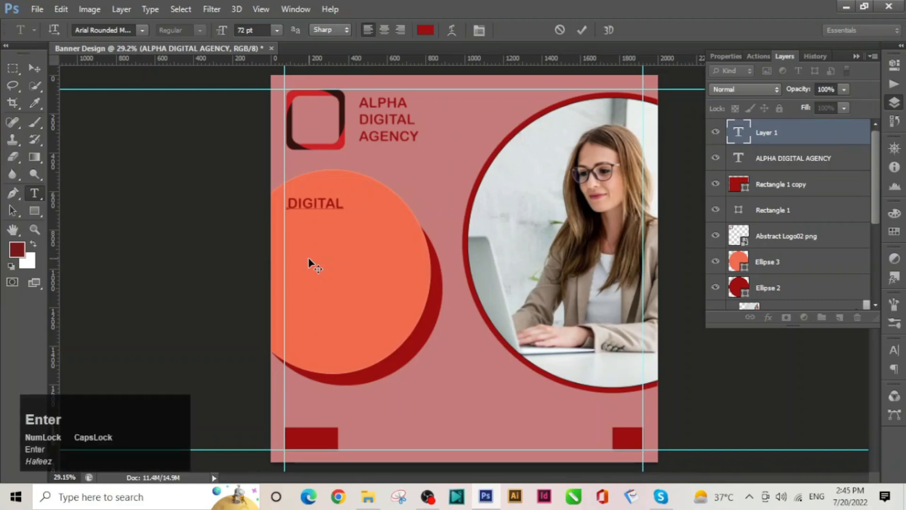
pyautogui.write('MARKET')
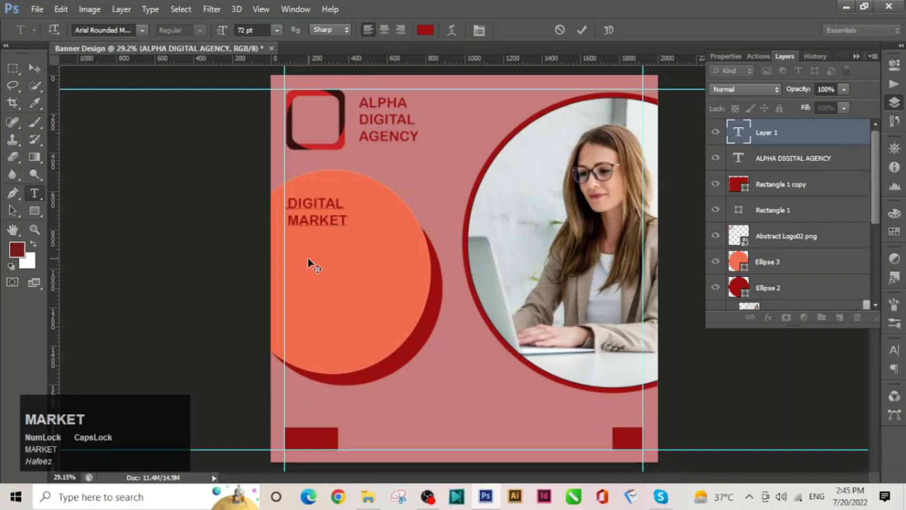
pyautogui.write('IN')
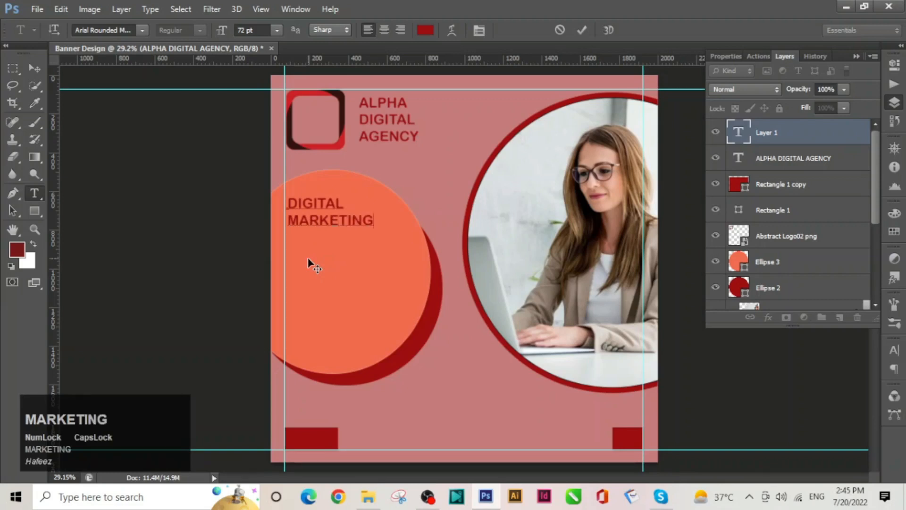
pyautogui.write('G')
pyautogui.click(582, 30)
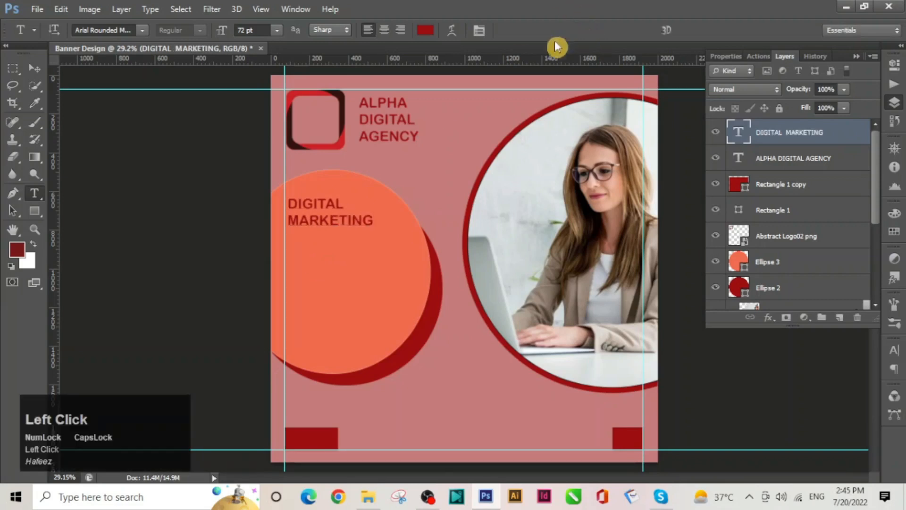
pyautogui.click(34, 68)
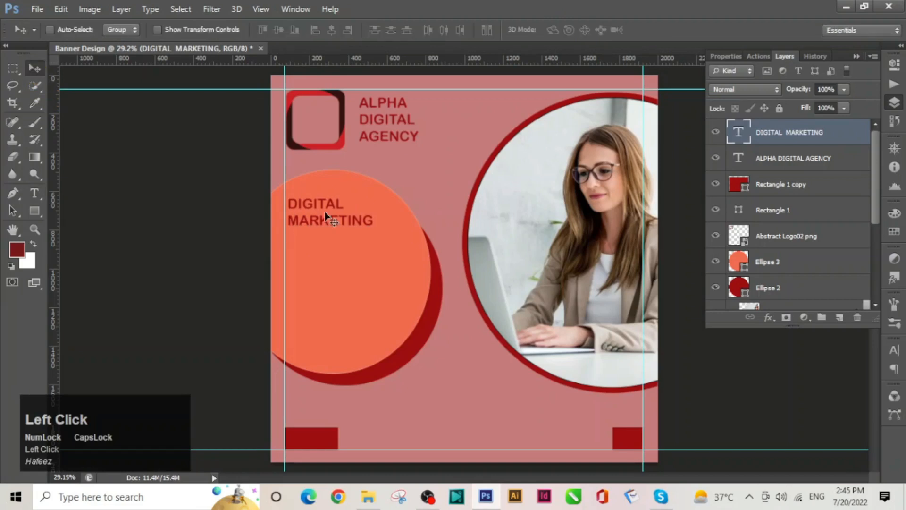
pyautogui.moveTo(348, 218); pyautogui.dragTo(345, 219)
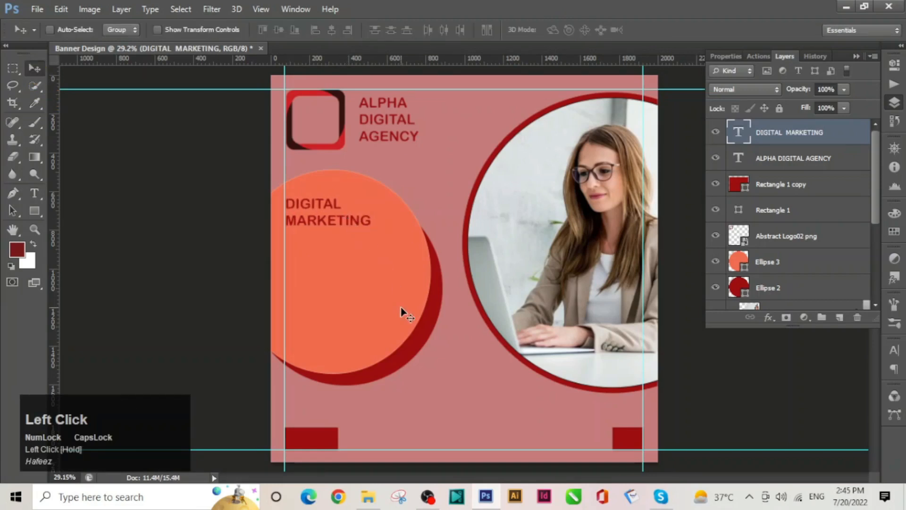
# - Draw a paragraph text box below DIGITAL MARKETING inside the orange circle, set its text color to white ffffff and fill it with Lorem Ipsum
pyautogui.click(35, 193)
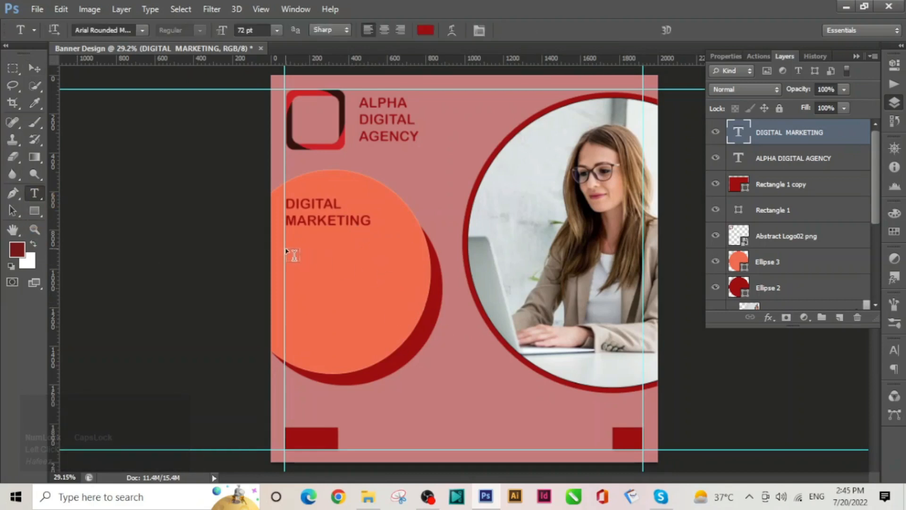
pyautogui.moveTo(286, 249); pyautogui.dragTo(392, 335)
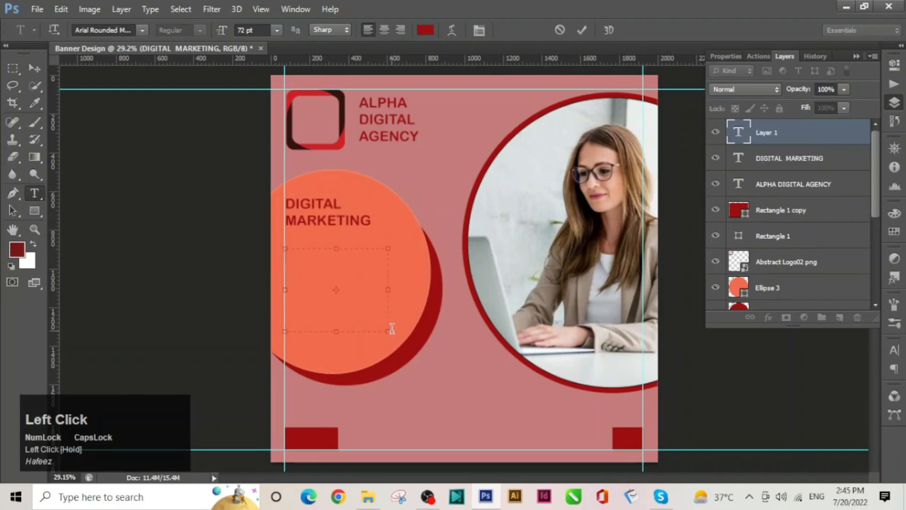
pyautogui.click(425, 30)
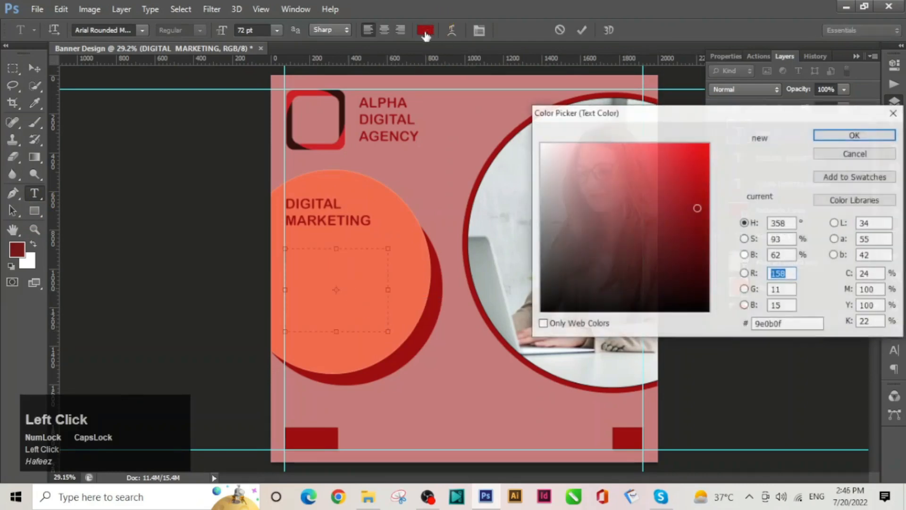
pyautogui.click(546, 150)
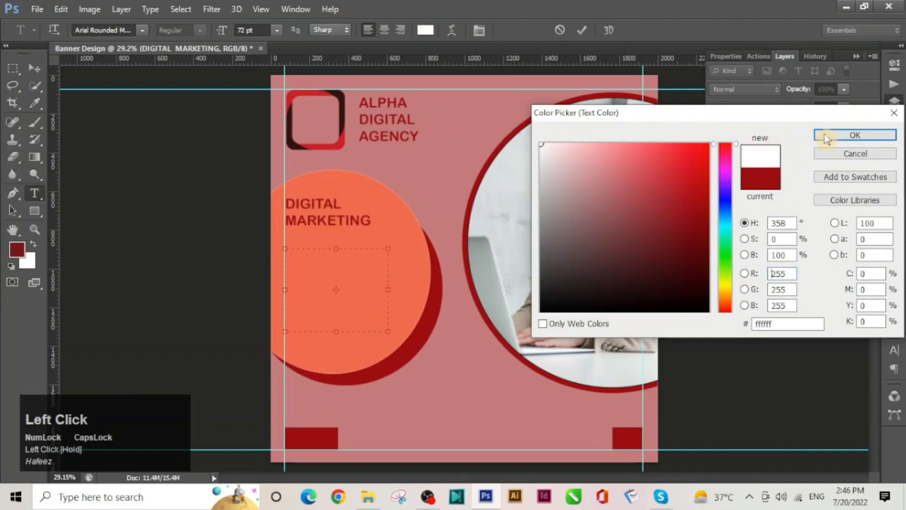
pyautogui.click(854, 135)
pyautogui.click(152, 11)
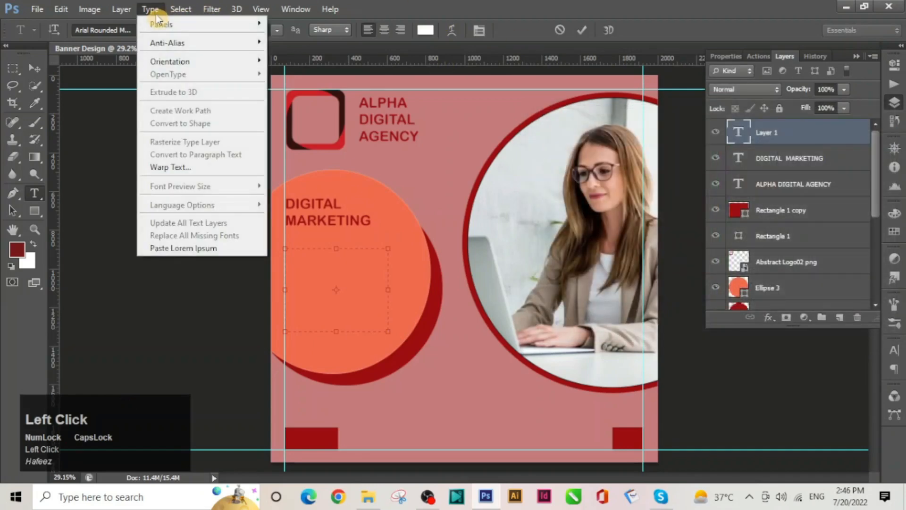
pyautogui.click(179, 249)
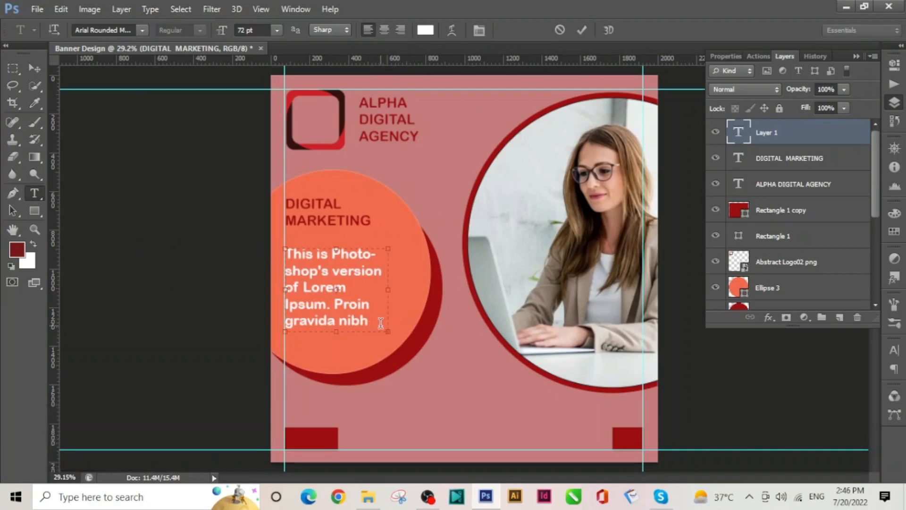
# - Set the entire Lorem Ipsum paragraph, including its overflow text, to 36 pt and commit it
pyautogui.moveTo(380, 324); pyautogui.dragTo(284, 252)
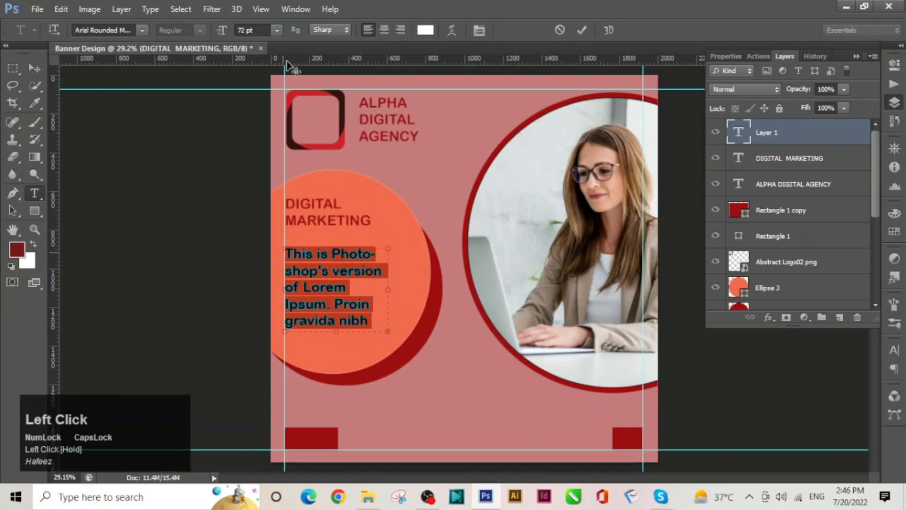
pyautogui.click(276, 33)
pyautogui.click(264, 210)
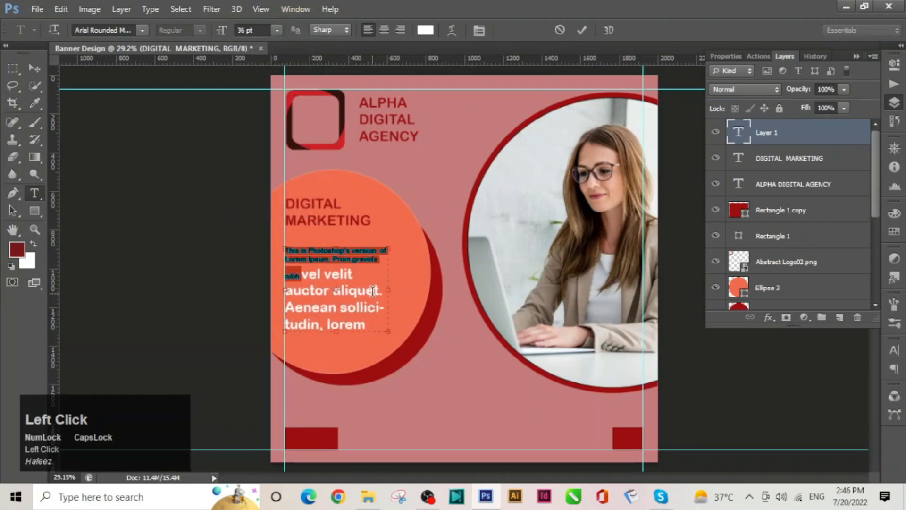
pyautogui.hotkey('ctrl', 'a')
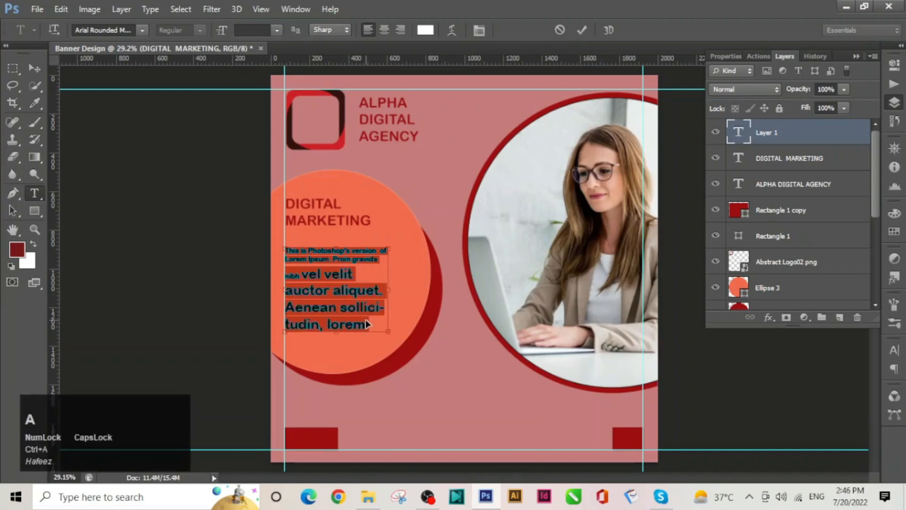
pyautogui.click(274, 33)
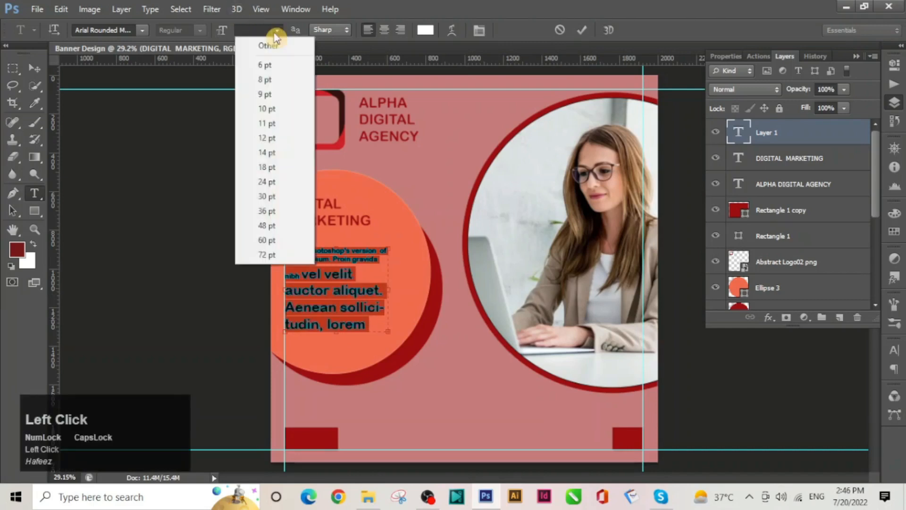
pyautogui.click(287, 215)
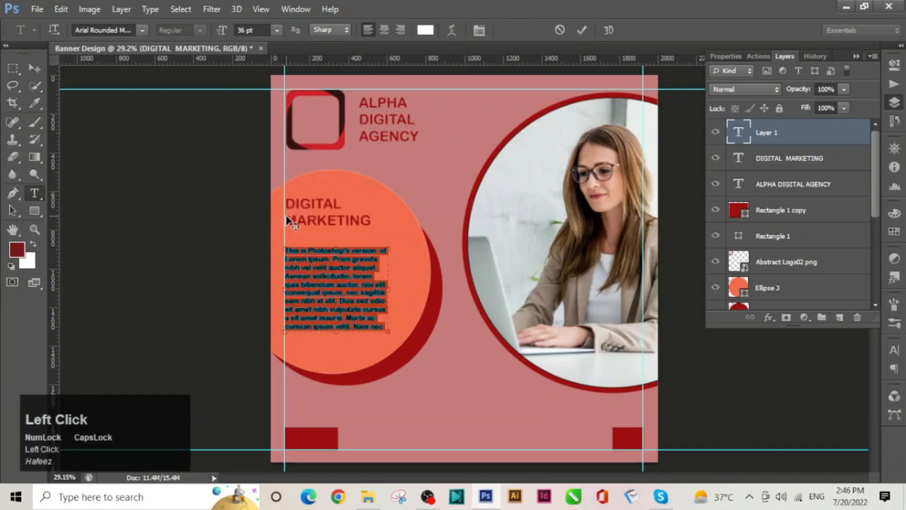
pyautogui.click(581, 30)
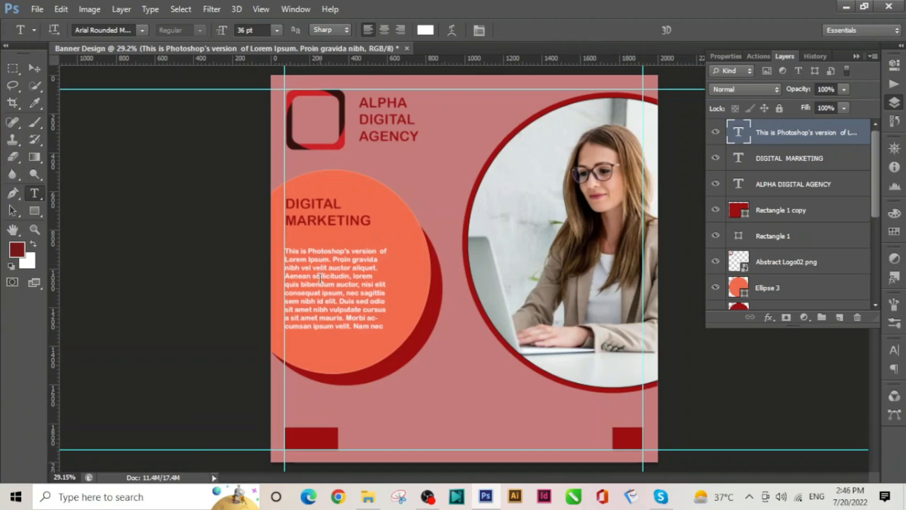
# - Add the text Visit Us in white at 48 pt on the wider dark red rectangle and center it there
pyautogui.click(295, 439)
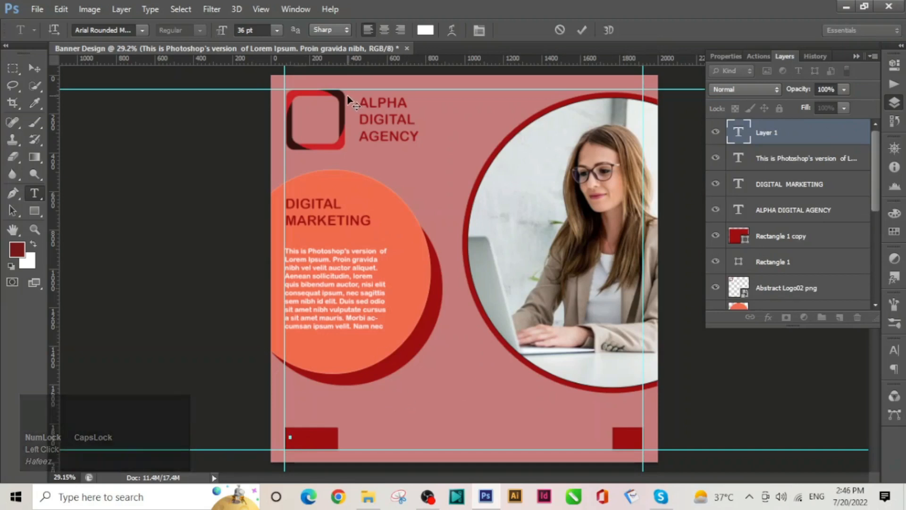
pyautogui.click(278, 30)
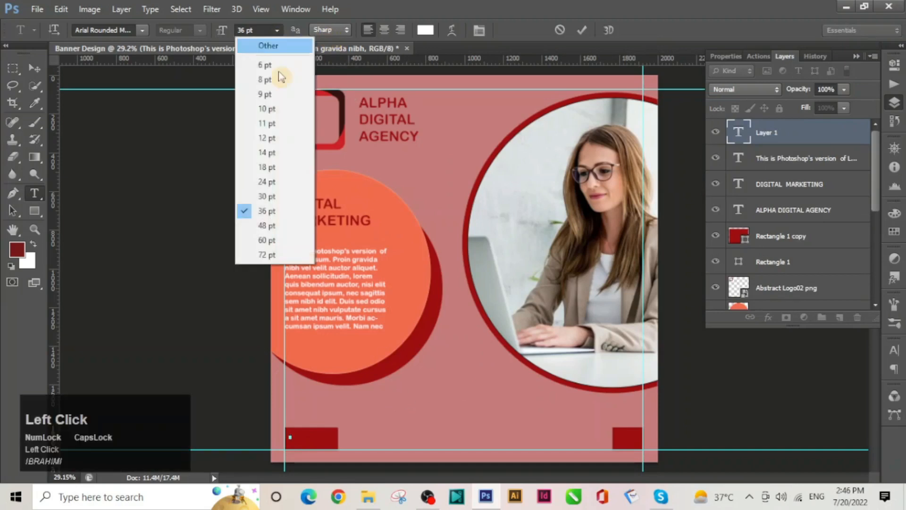
pyautogui.click(266, 226)
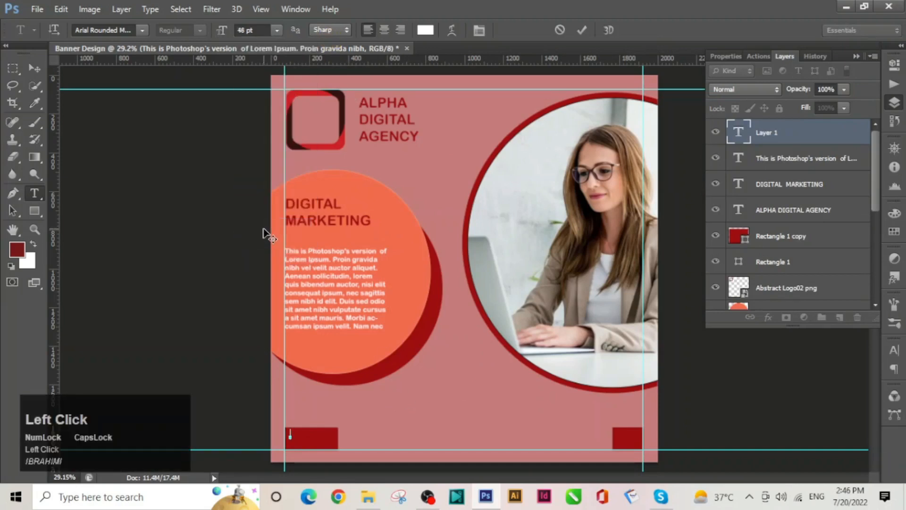
pyautogui.press('capslock')
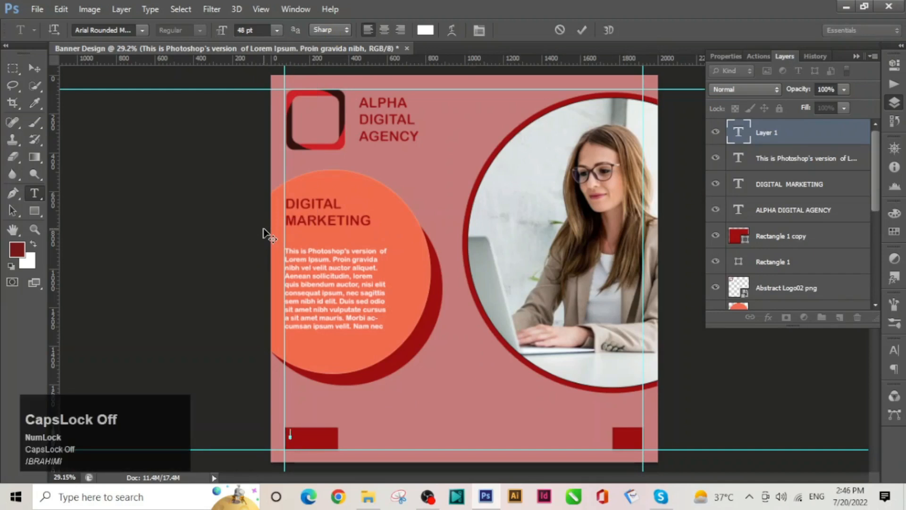
pyautogui.write('I')
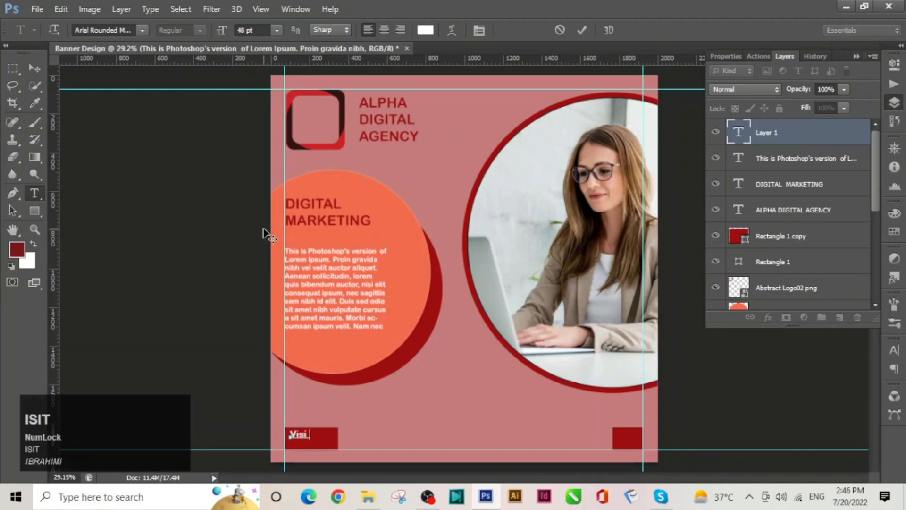
pyautogui.write('isit U')
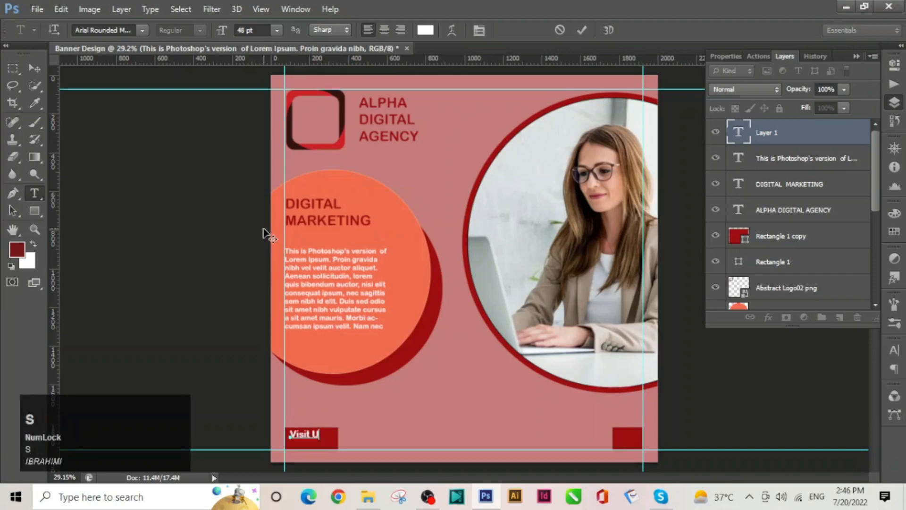
pyautogui.write('s')
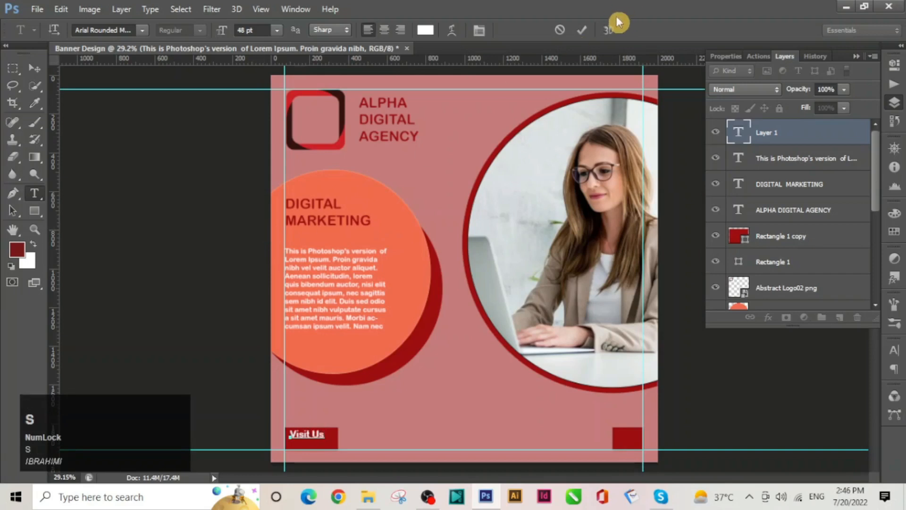
pyautogui.click(582, 29)
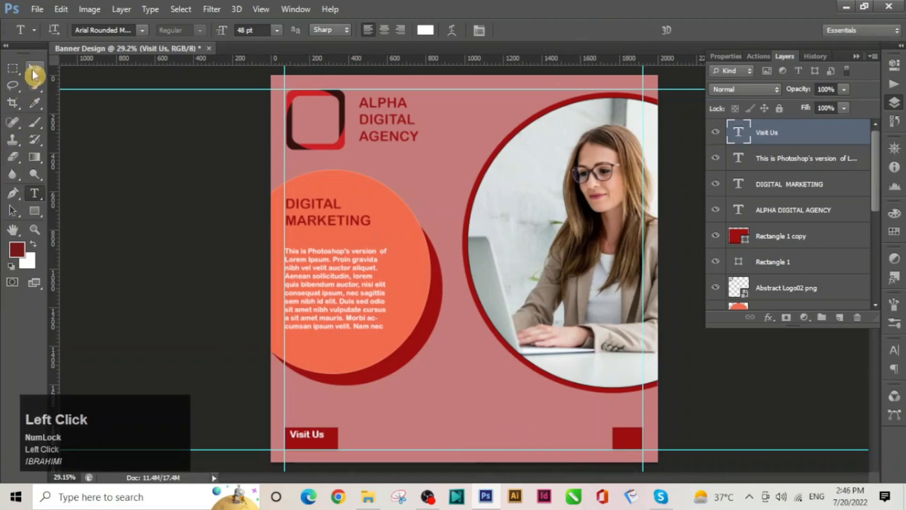
pyautogui.click(34, 69)
pyautogui.moveTo(308, 436); pyautogui.dragTo(309, 444)
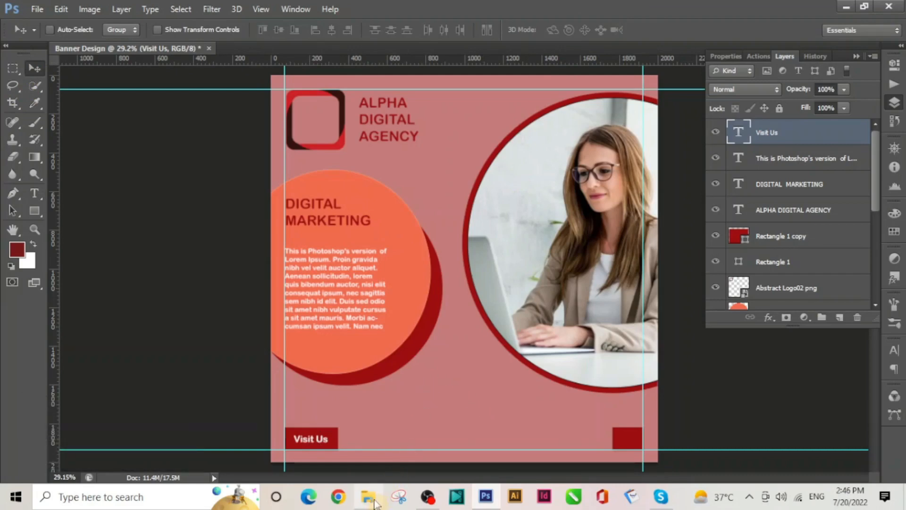
# - Place the phone-call (1) icon from the Icons folder in Downloads into the banner document
pyautogui.moveTo(368, 497)
pyautogui.click(370, 464)
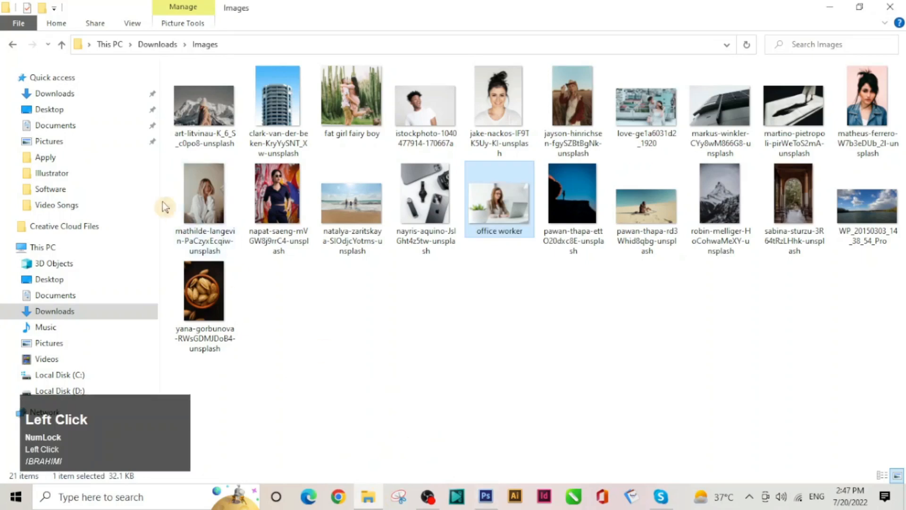
pyautogui.click(52, 93)
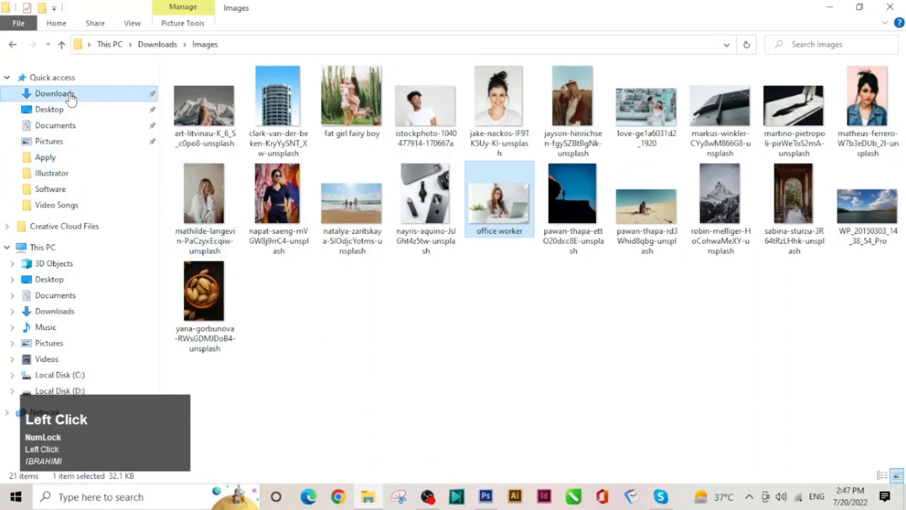
pyautogui.doubleClick(236, 237)
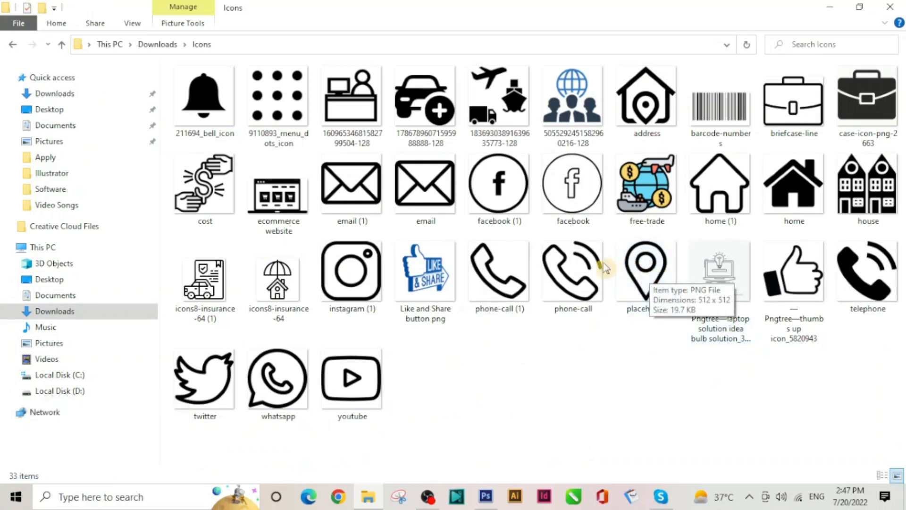
pyautogui.moveTo(492, 272); pyautogui.dragTo(471, 385)
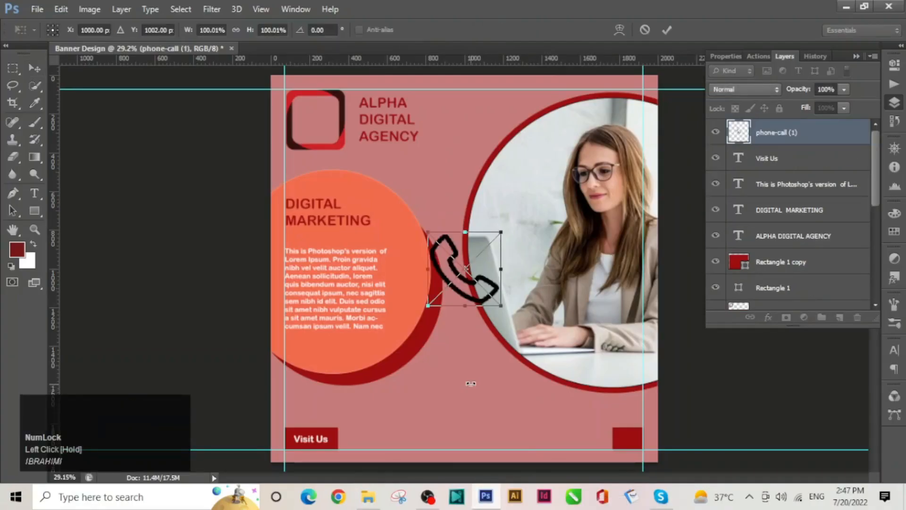
# - Scale the phone icon proportionally to about 24% and move it onto the small dark red rectangle
pyautogui.moveTo(501, 306); pyautogui.dragTo(468, 276)
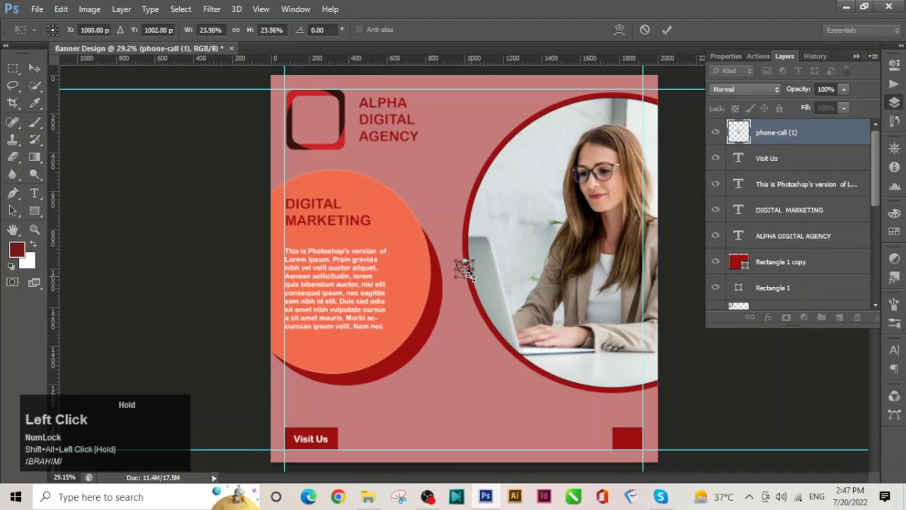
pyautogui.click(667, 29)
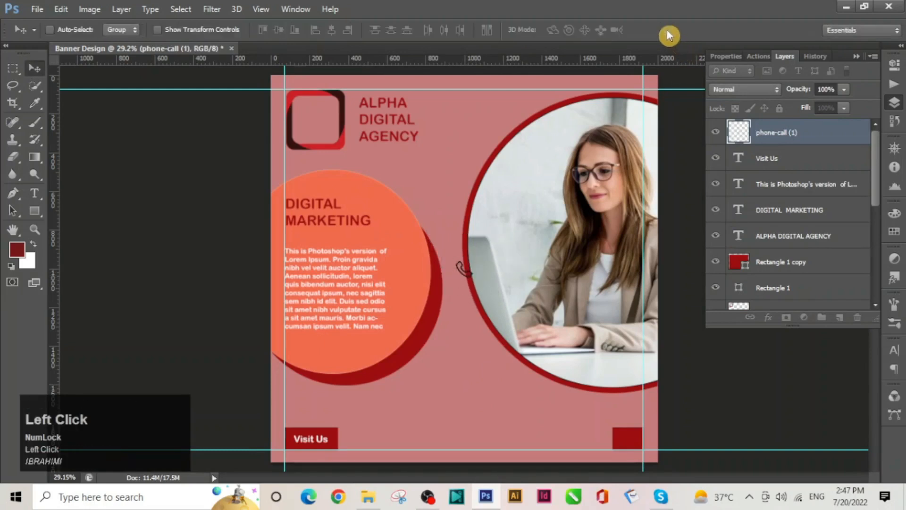
pyautogui.moveTo(483, 282); pyautogui.dragTo(626, 442)
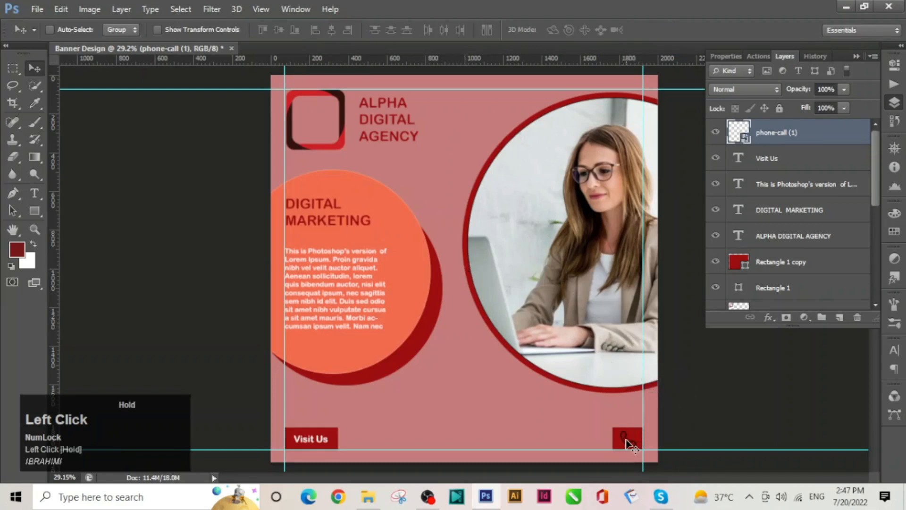
# - Apply a white ffffff Color Overlay layer style to the phone-call (1) icon
pyautogui.rightClick(808, 134)
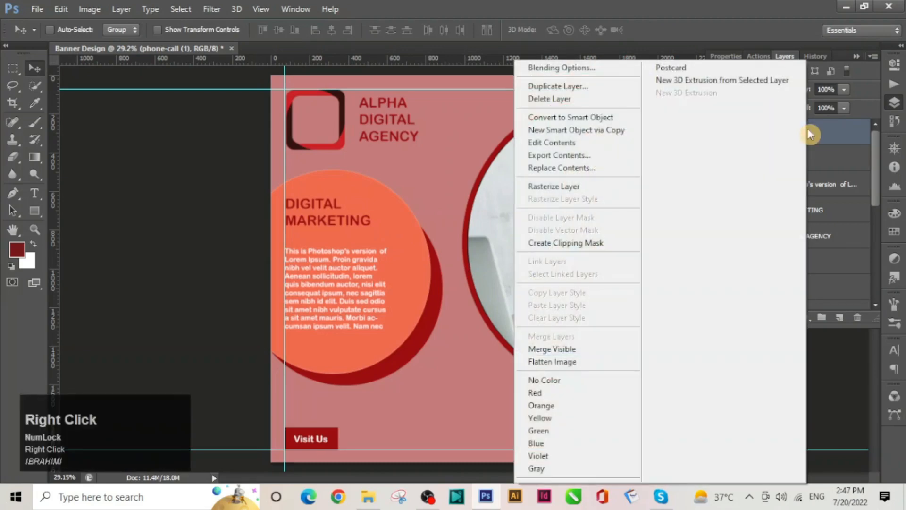
pyautogui.click(591, 67)
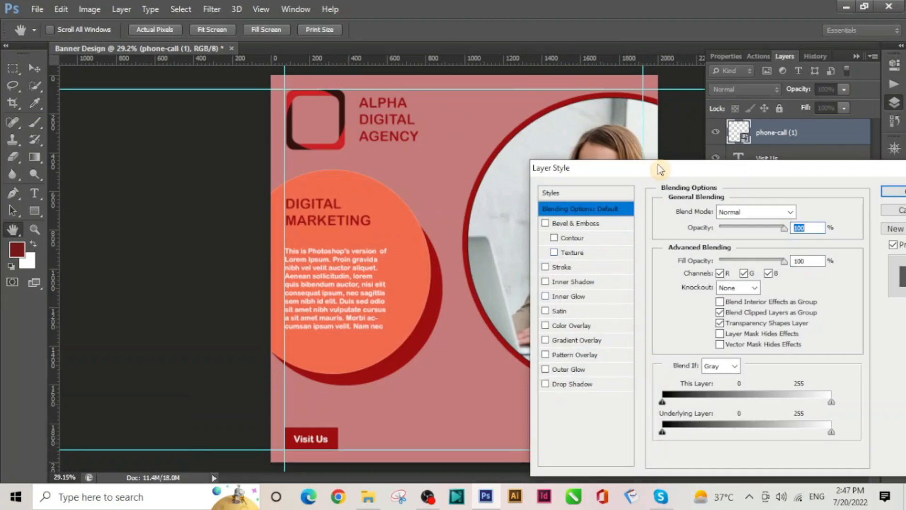
pyautogui.moveTo(658, 173); pyautogui.dragTo(265, 66)
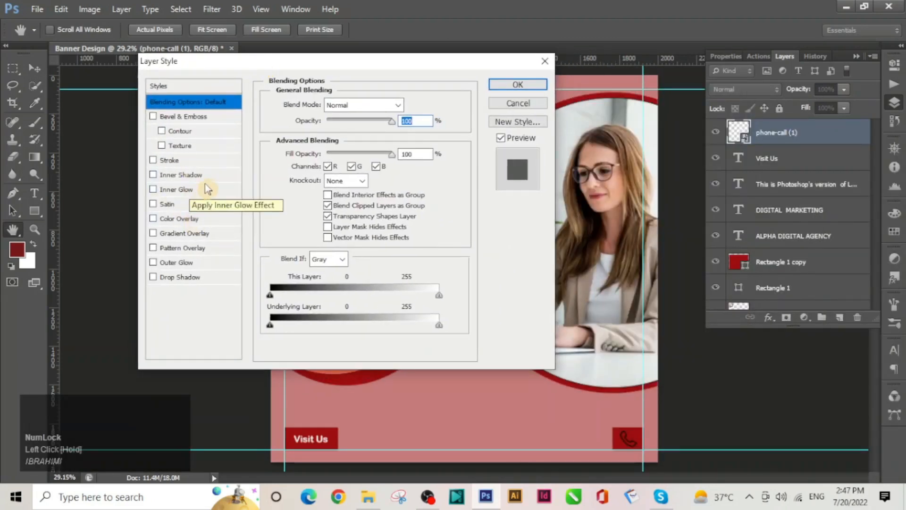
pyautogui.click(189, 220)
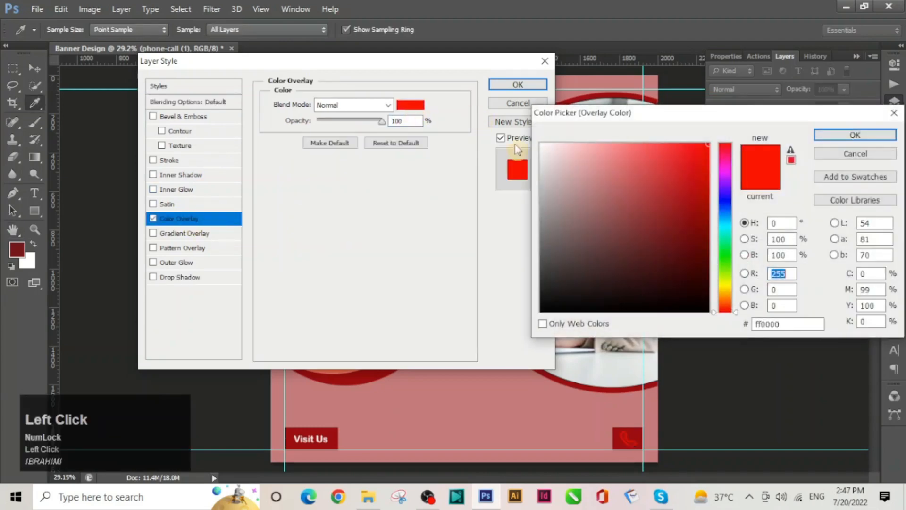
pyautogui.click(539, 145)
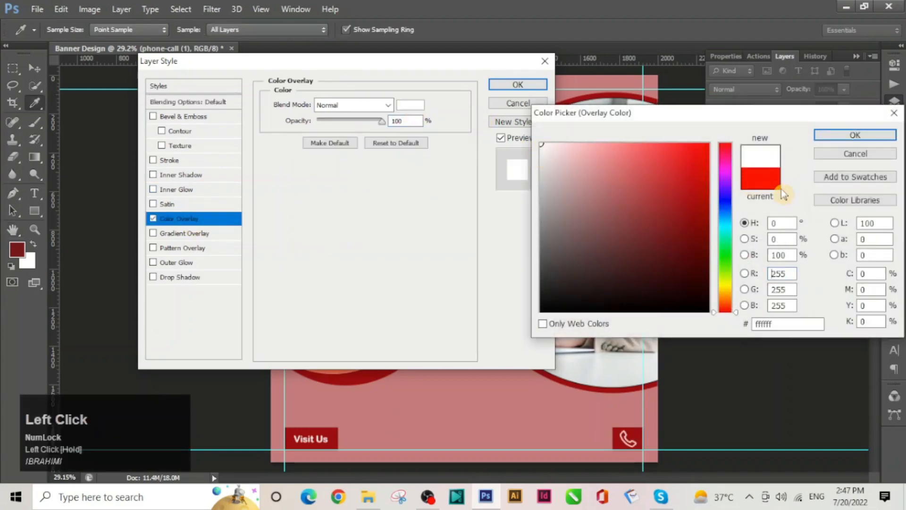
pyautogui.click(847, 135)
pyautogui.click(517, 85)
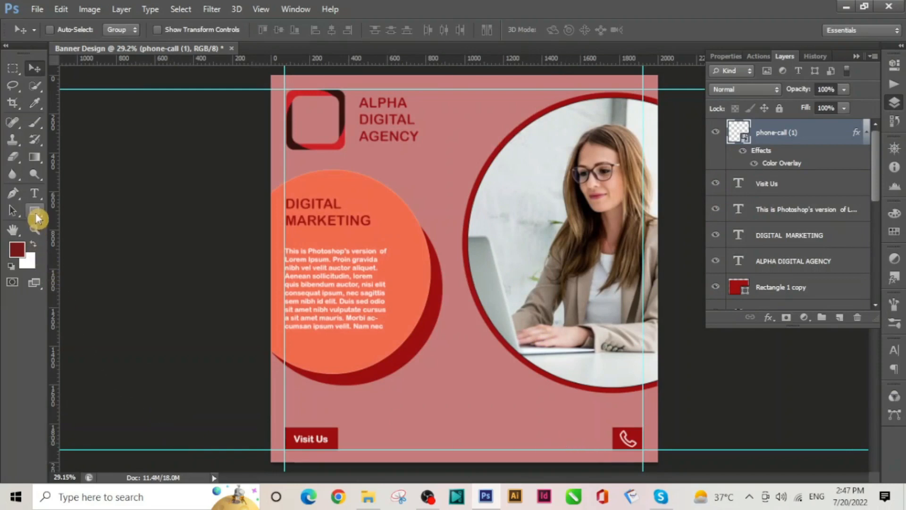
pyautogui.click(35, 197)
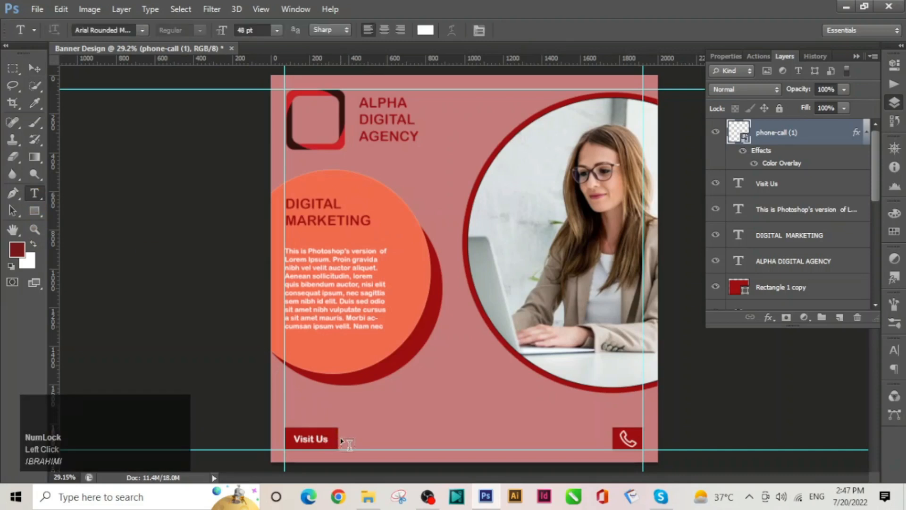
pyautogui.click(351, 442)
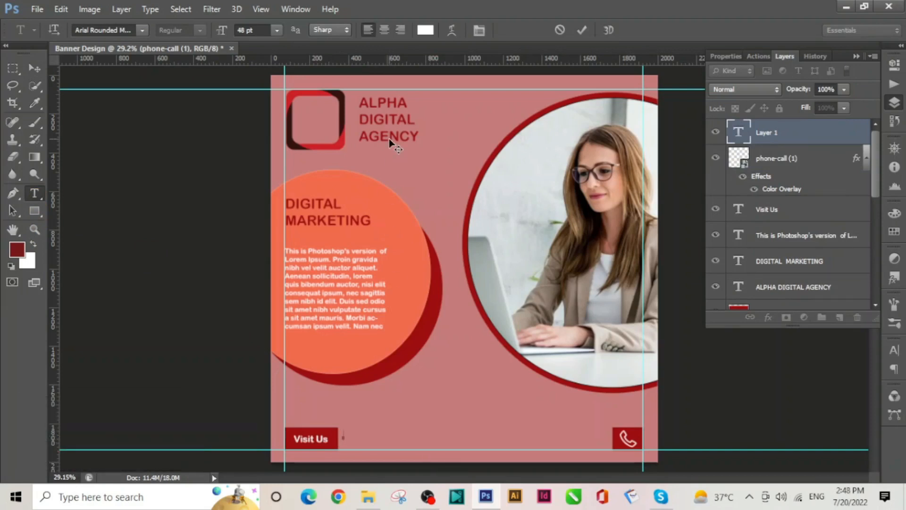
pyautogui.write('www')
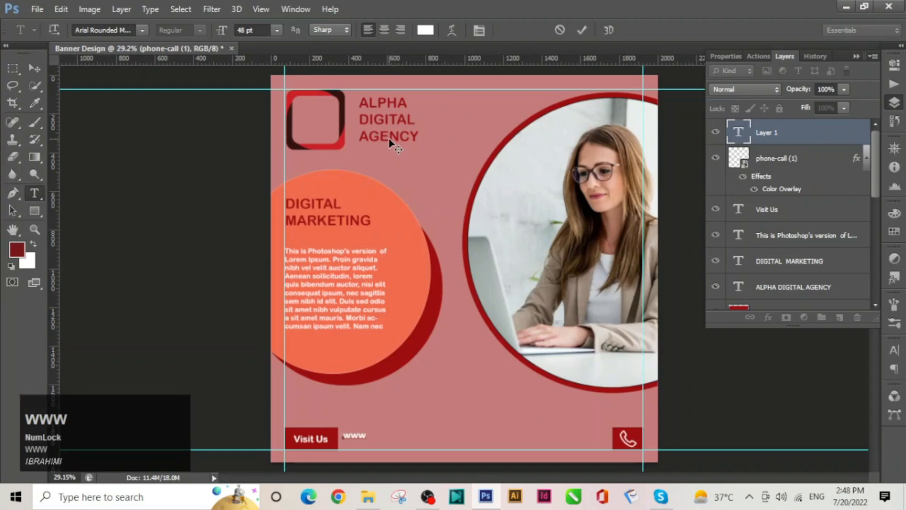
pyautogui.write('.a')
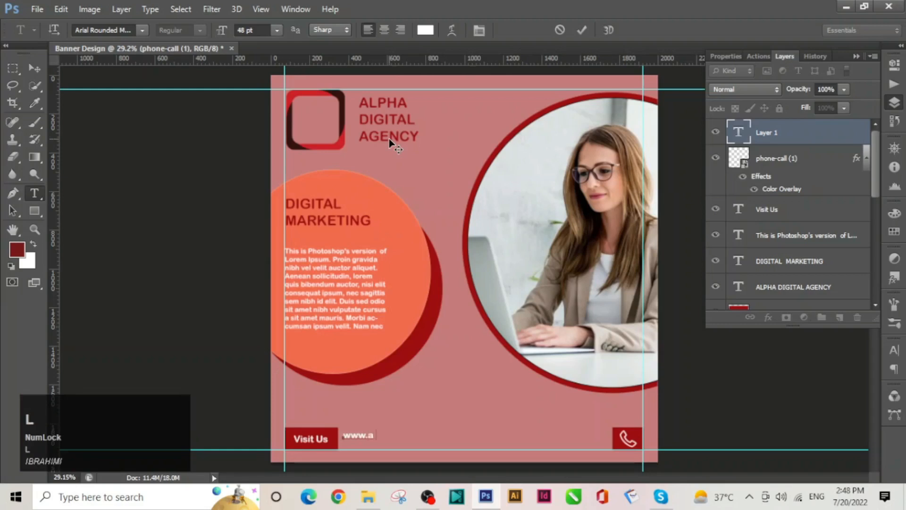
pyautogui.write('lpha')
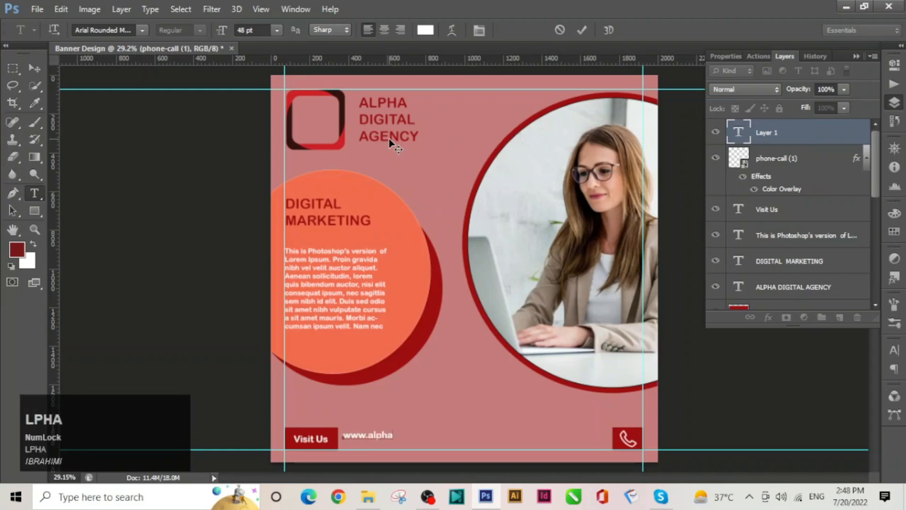
pyautogui.write('digi')
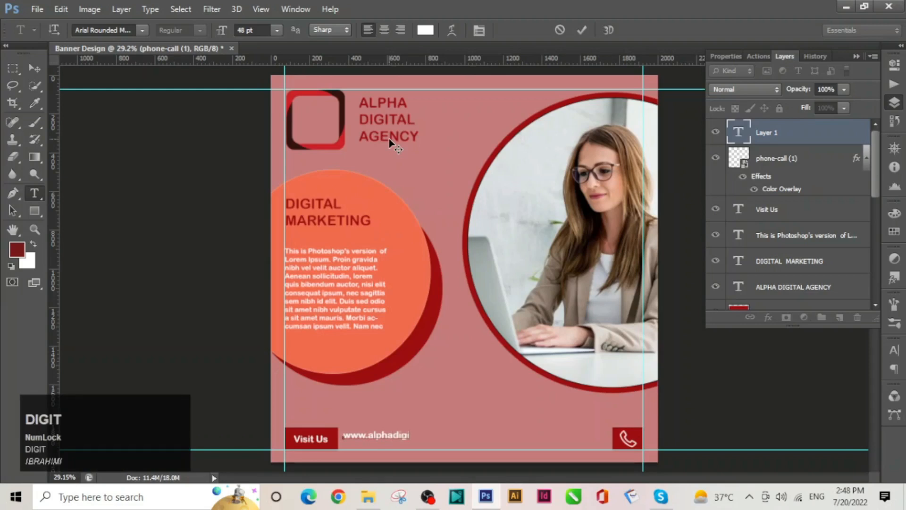
pyautogui.write('tal.com')
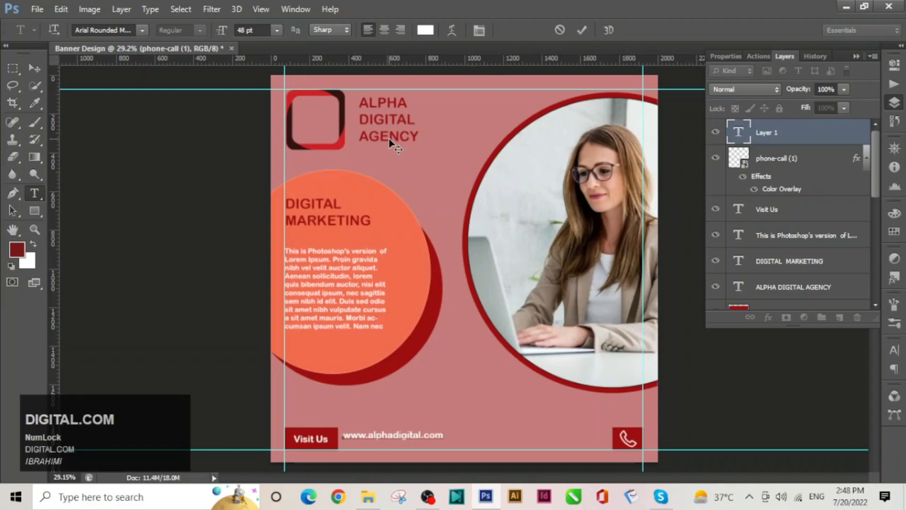
pyautogui.click(582, 31)
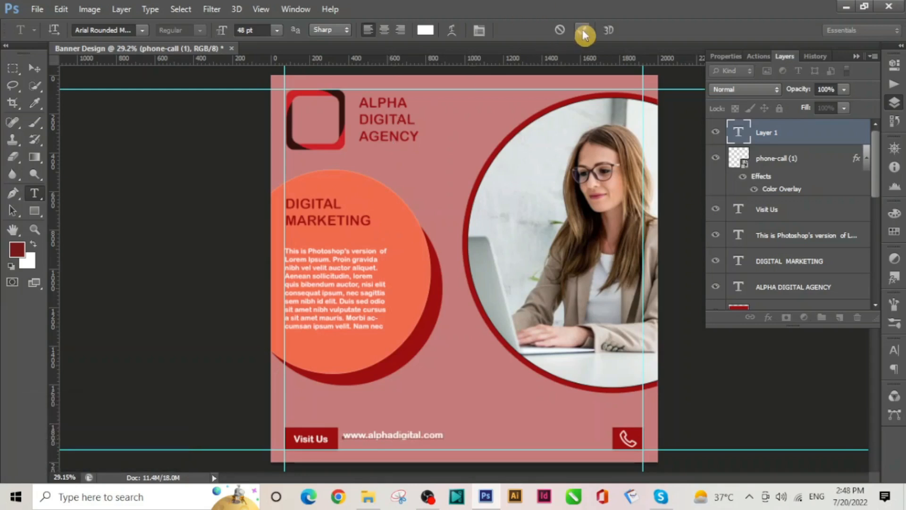
pyautogui.click(28, 73)
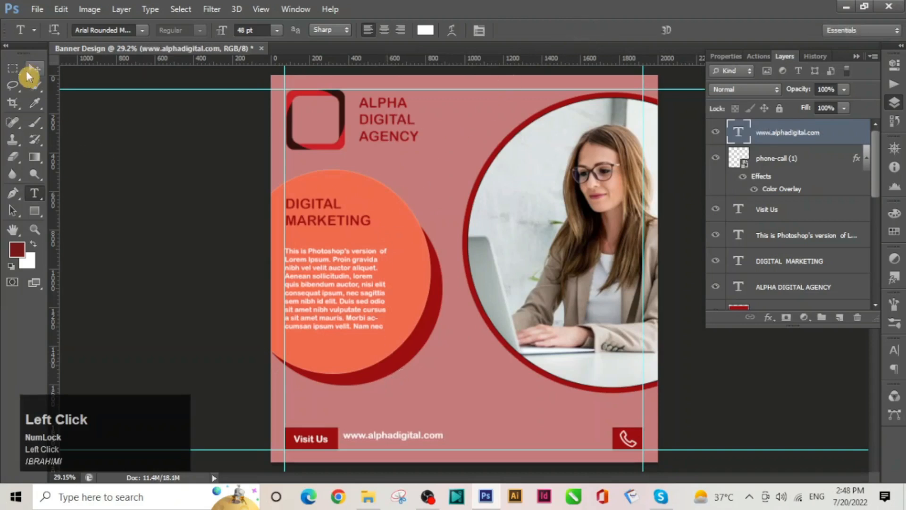
pyautogui.moveTo(374, 435); pyautogui.dragTo(373, 439)
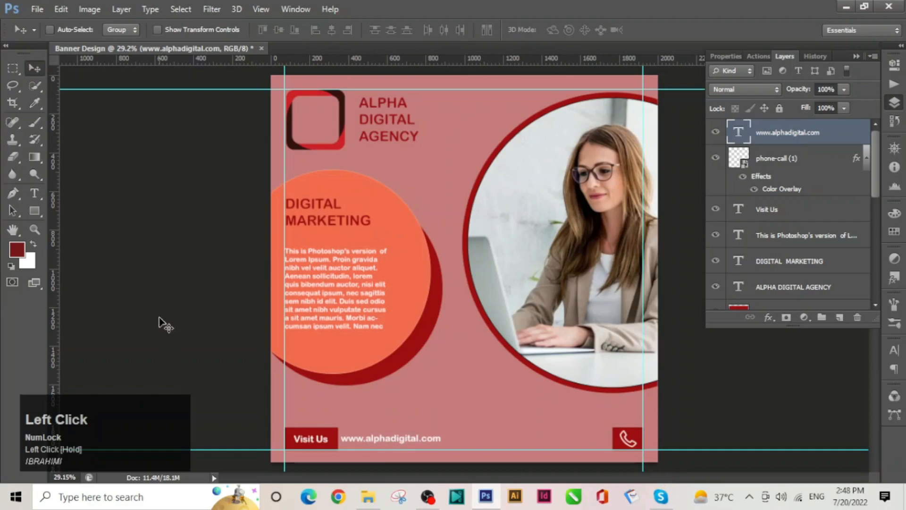
# - Add the agency's phone number as right-aligned white 48 pt text beside the phone icon, level with the website text
pyautogui.click(35, 196)
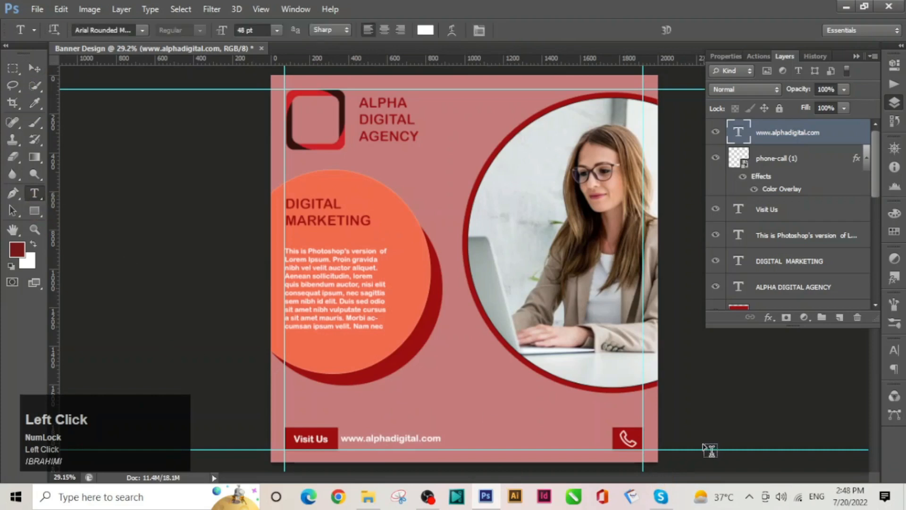
pyautogui.click(613, 443)
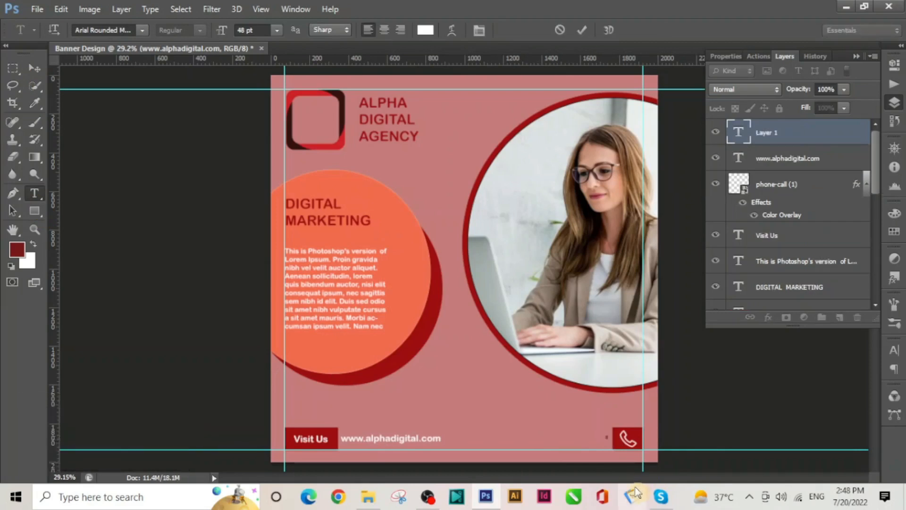
pyautogui.click(401, 31)
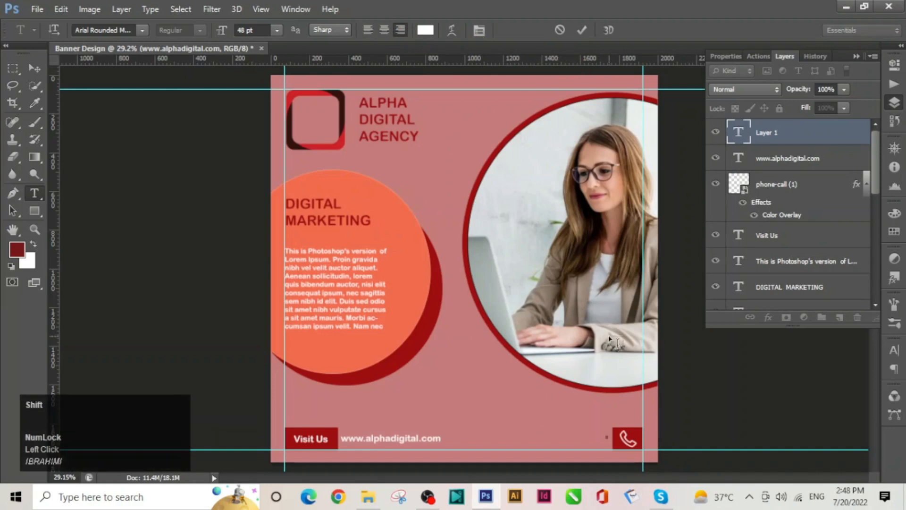
pyautogui.write('+')
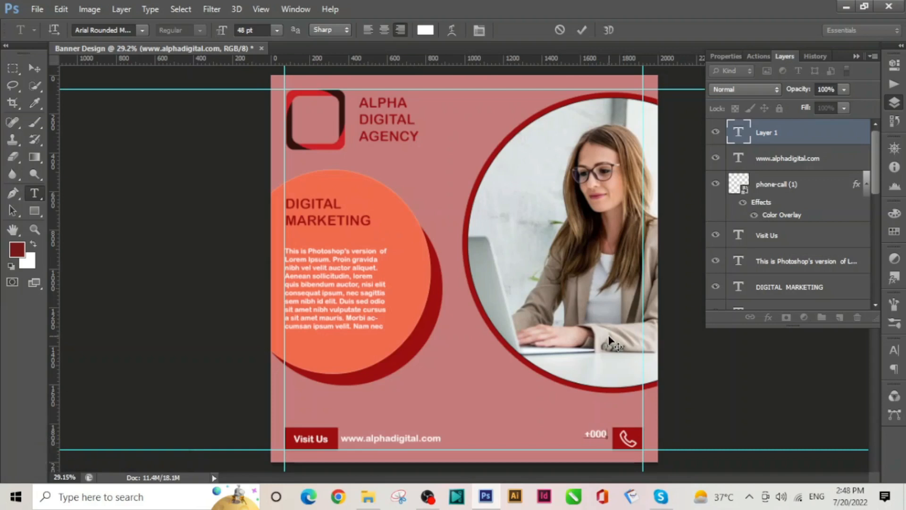
pyautogui.write('000 123')
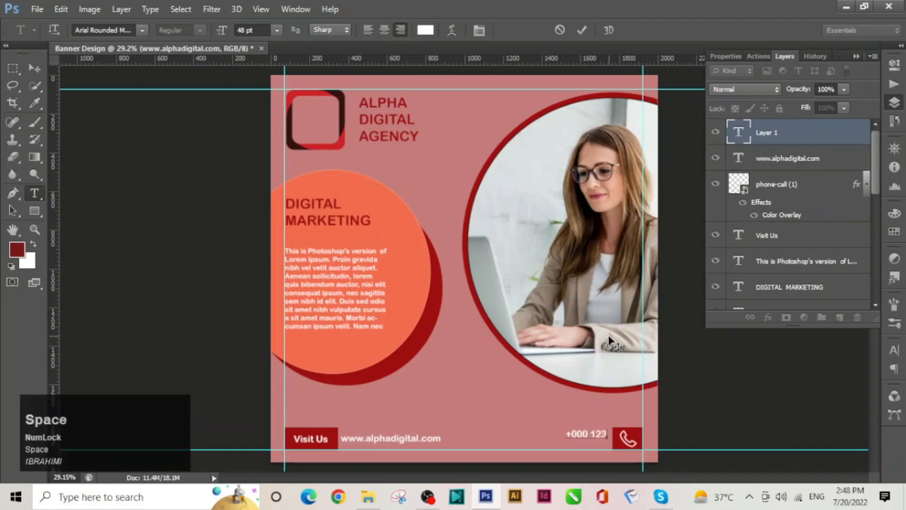
pyautogui.write(' 456')
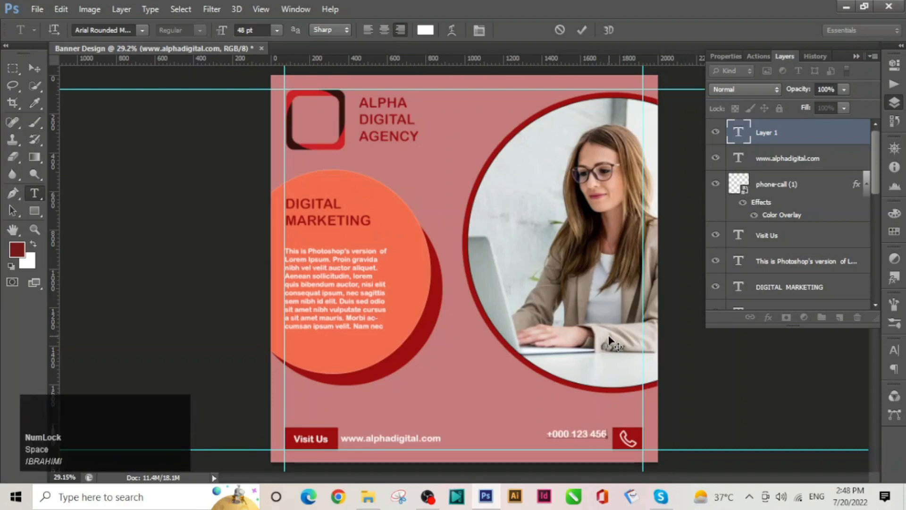
pyautogui.write(' 12')
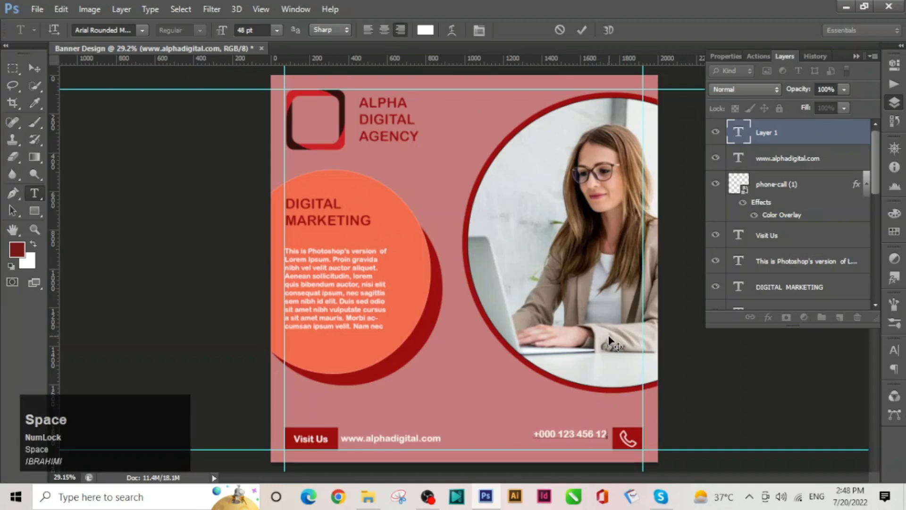
pyautogui.click(581, 31)
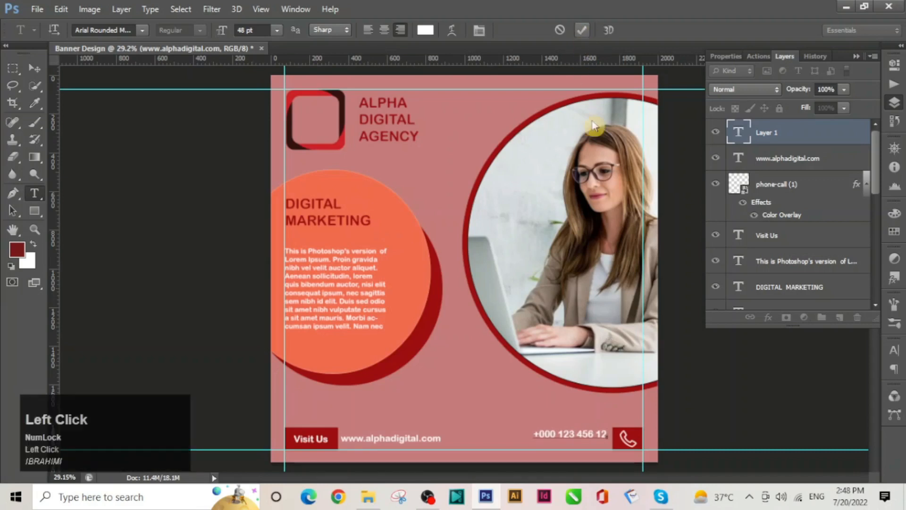
pyautogui.click(34, 68)
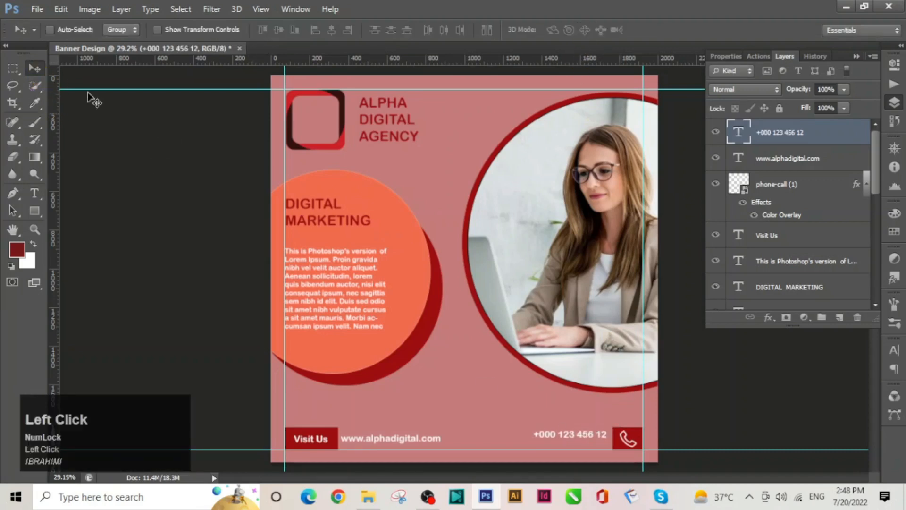
pyautogui.moveTo(574, 434); pyautogui.dragTo(575, 439)
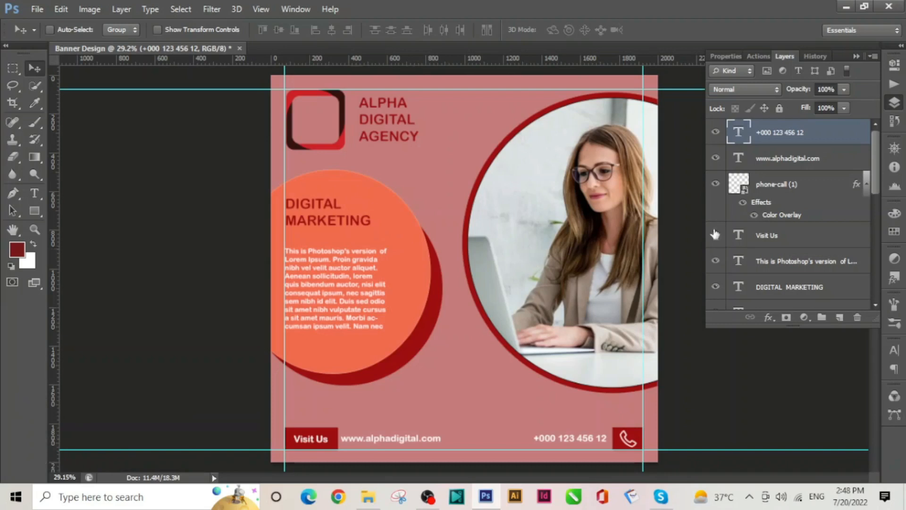
# - Remove the shape outline stroke from Ellipse 1, the large circle behind the office worker photo
pyautogui.scroll(-4, 809, 207)
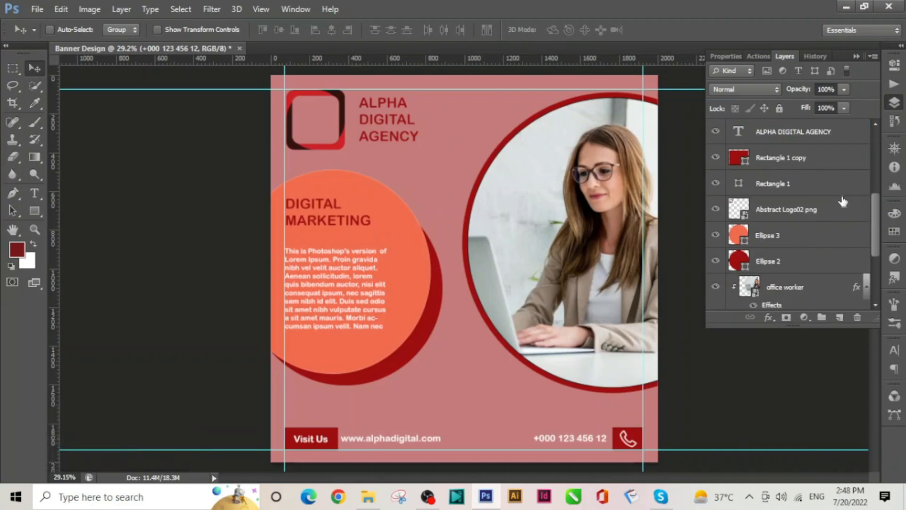
pyautogui.click(794, 264)
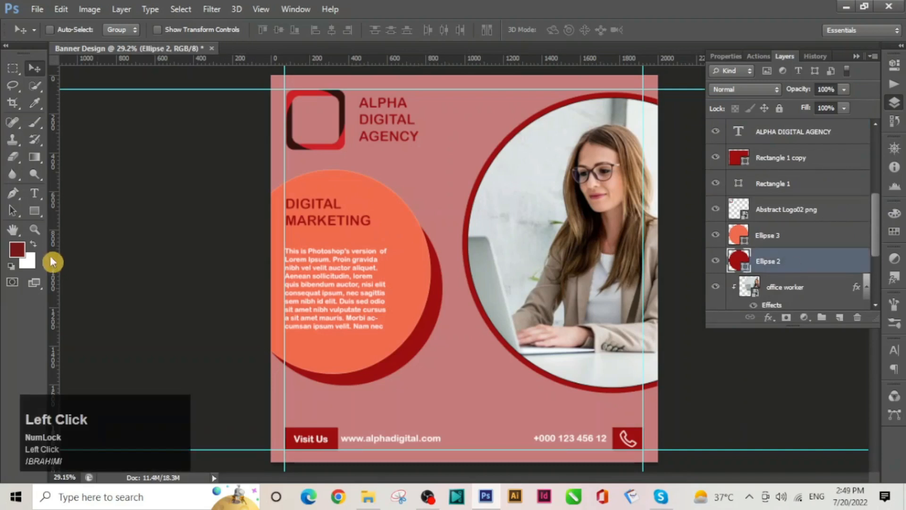
pyautogui.click(36, 212)
pyautogui.moveTo(36, 212); pyautogui.dragTo(73, 233)
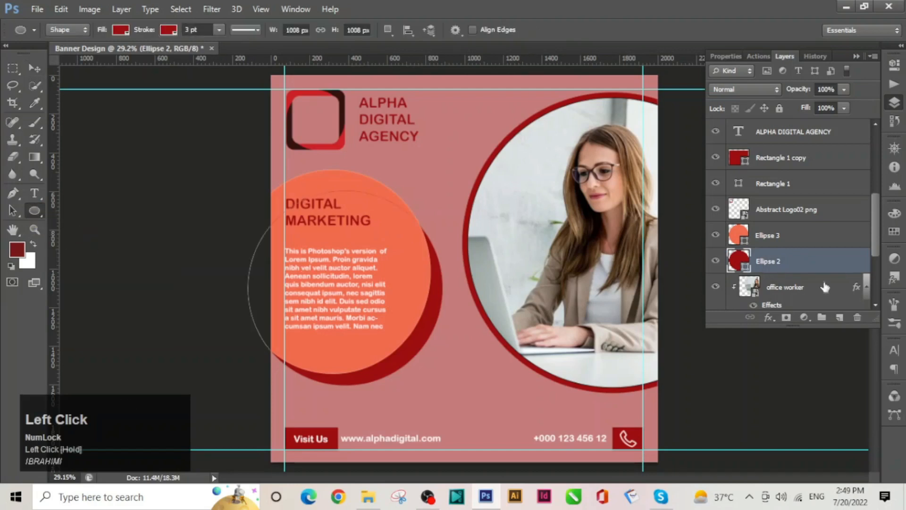
pyautogui.click(774, 235)
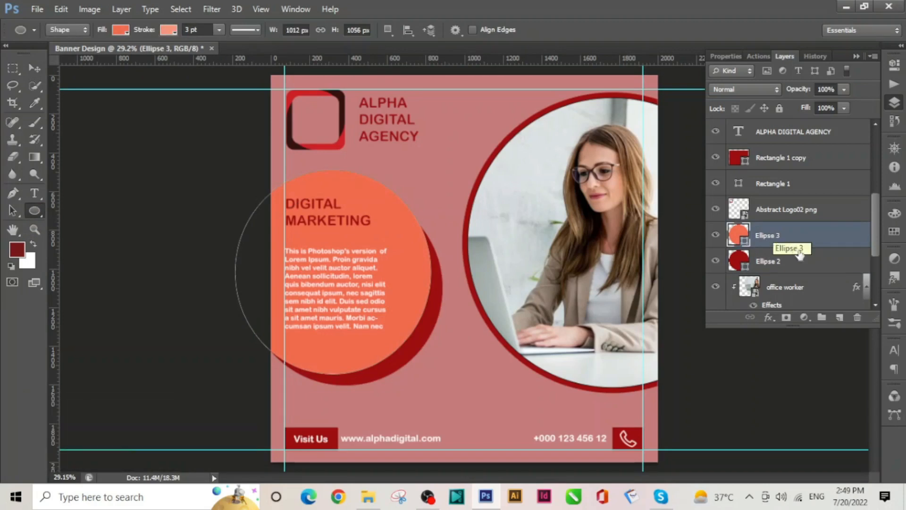
pyautogui.scroll(-2, 800, 257)
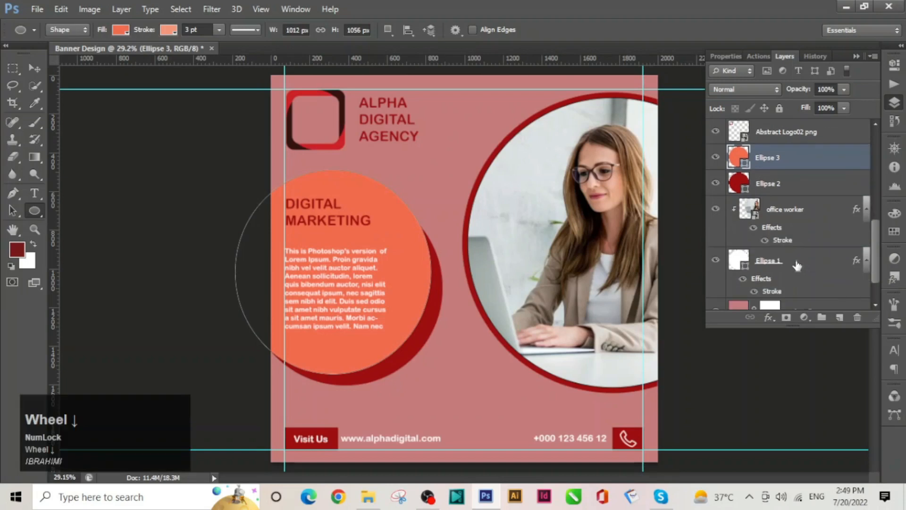
pyautogui.click(797, 264)
pyautogui.scroll(-2, 797, 265)
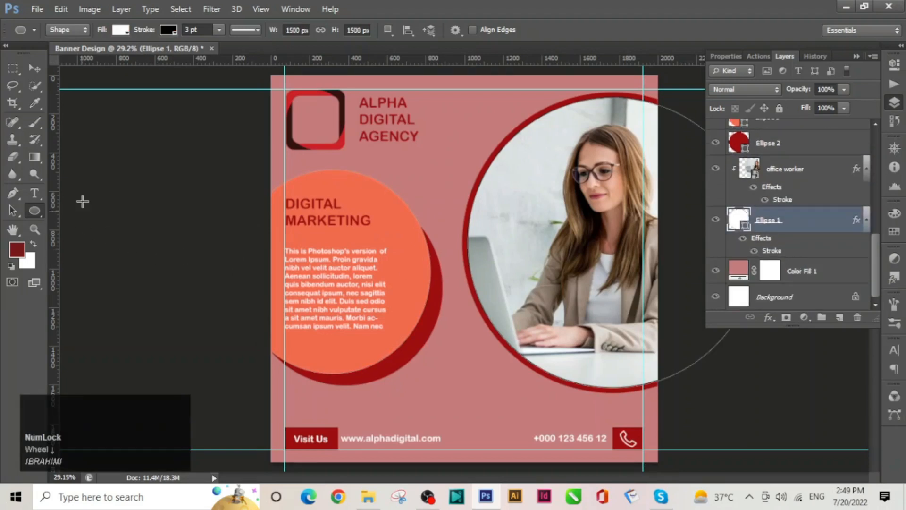
pyautogui.click(168, 31)
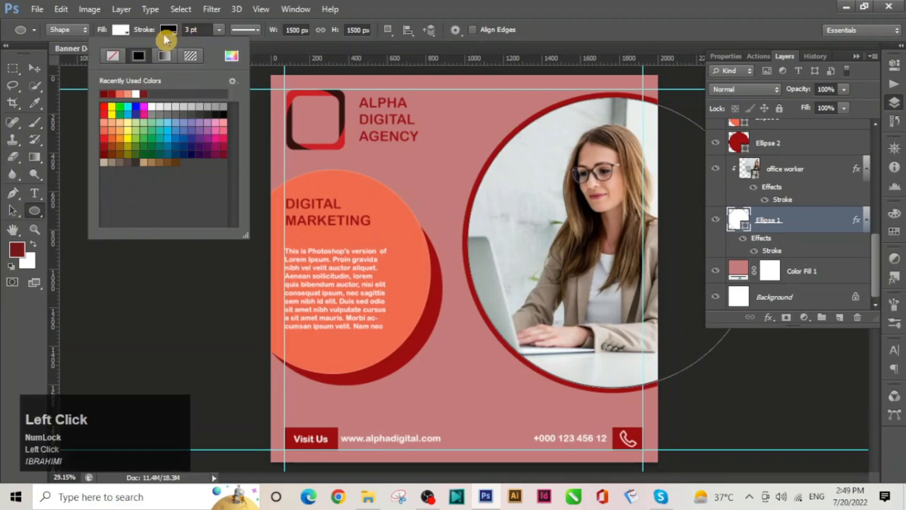
pyautogui.click(113, 58)
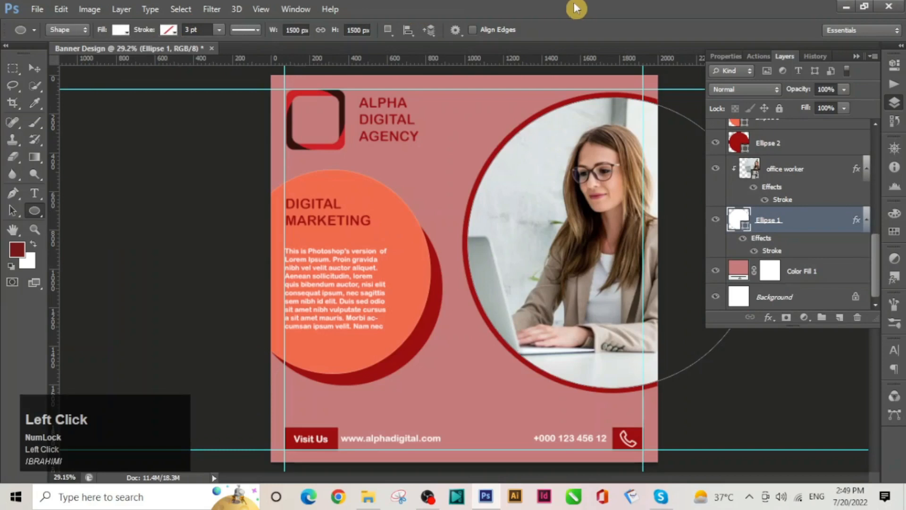
pyautogui.hotkey('ctrl', 'Return')
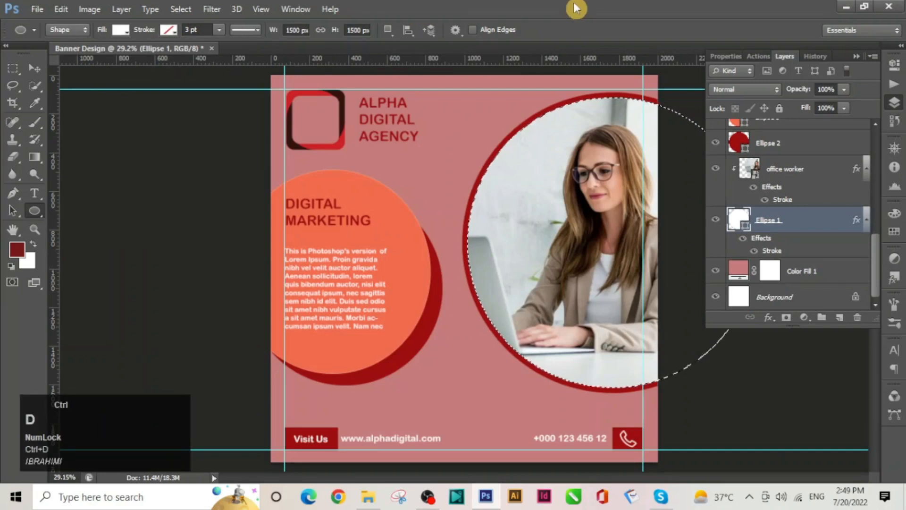
pyautogui.hotkey('ctrl', 'd')
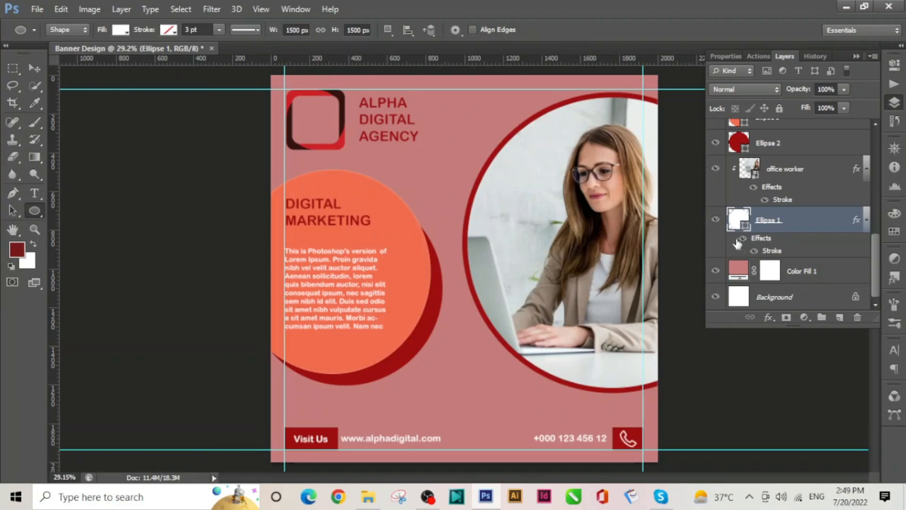
pyautogui.hotkey('ctrl', '2')
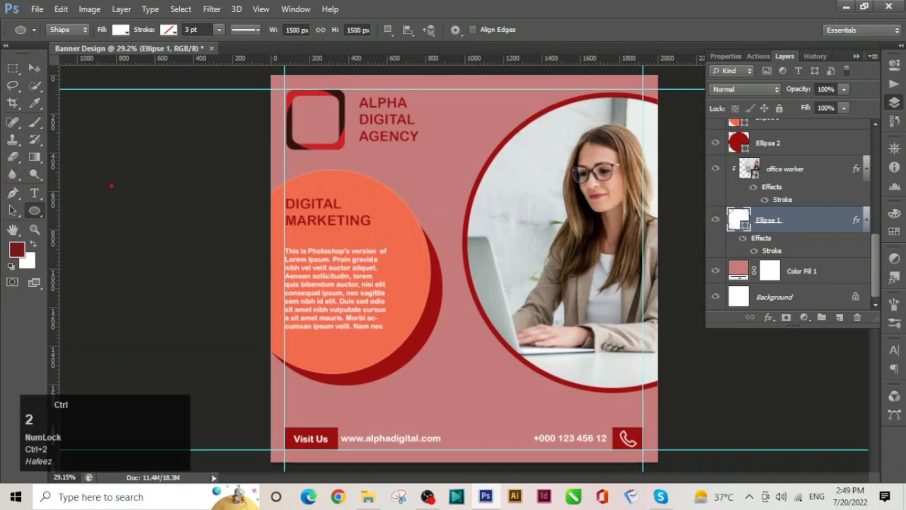
pyautogui.press('t')
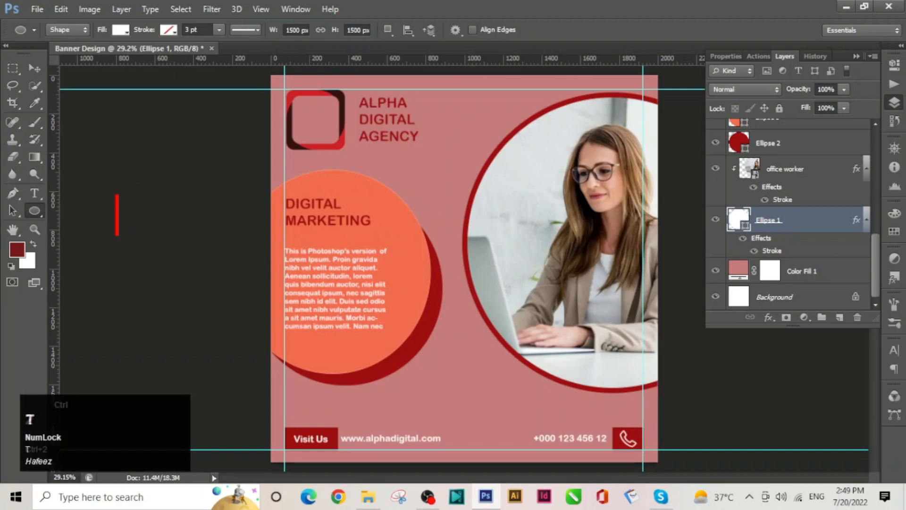
pyautogui.write('How to save in ')
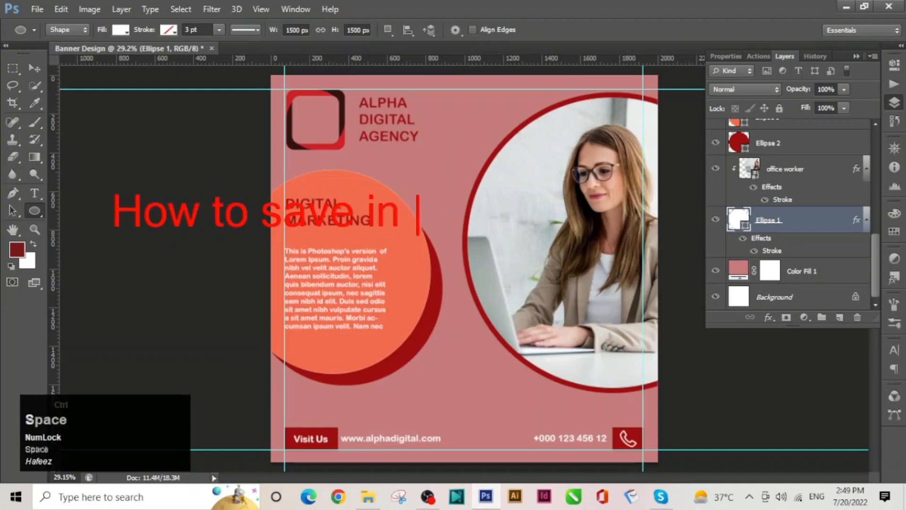
pyautogui.write('psd ')
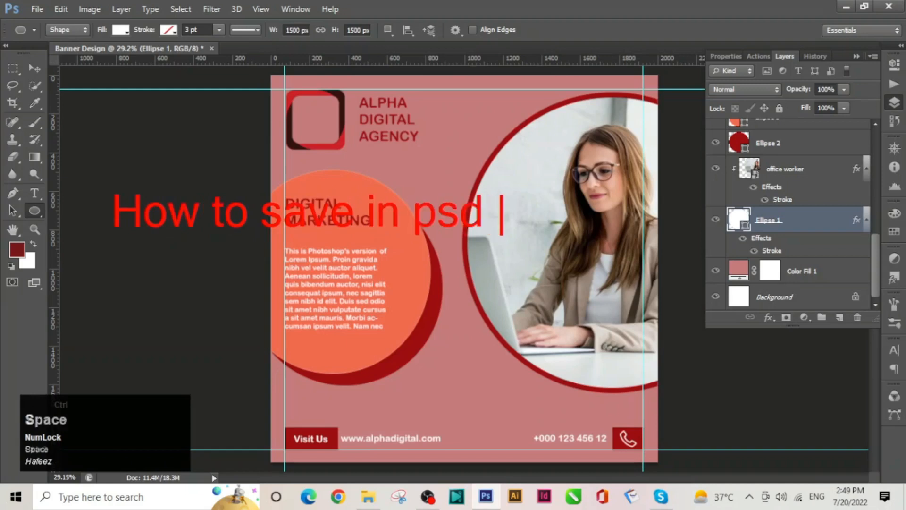
pyautogui.write('and')
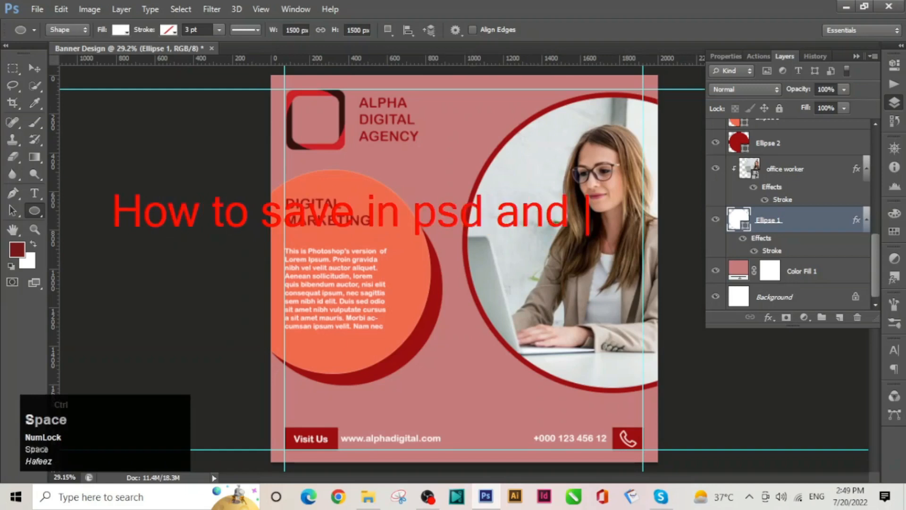
pyautogui.press('Return')
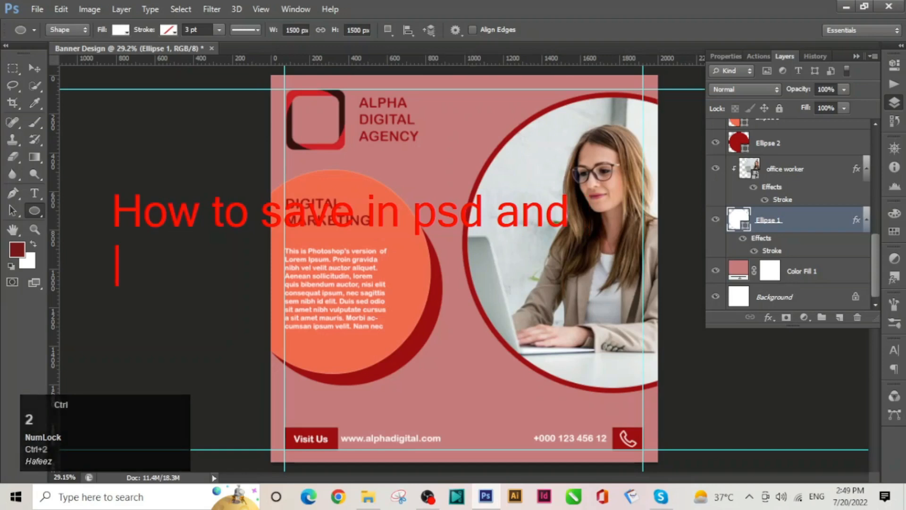
pyautogui.write('jpeg ')
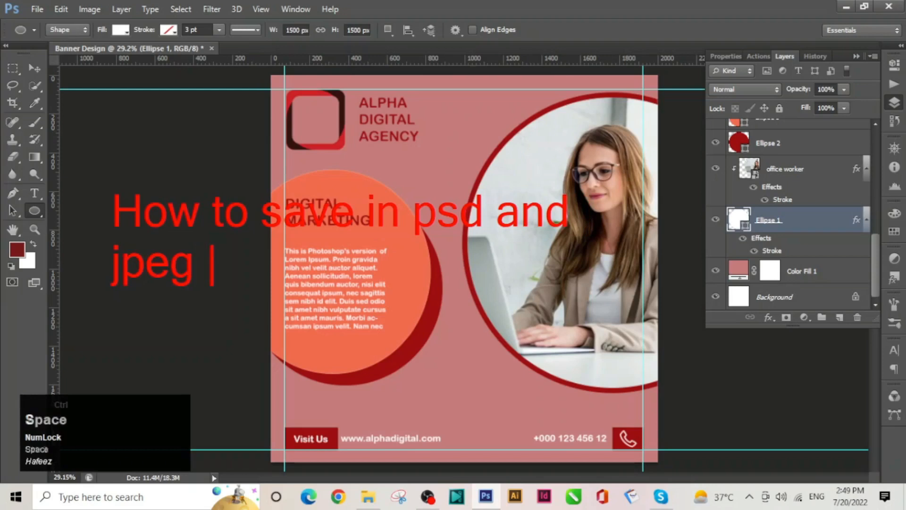
pyautogui.write('or png')
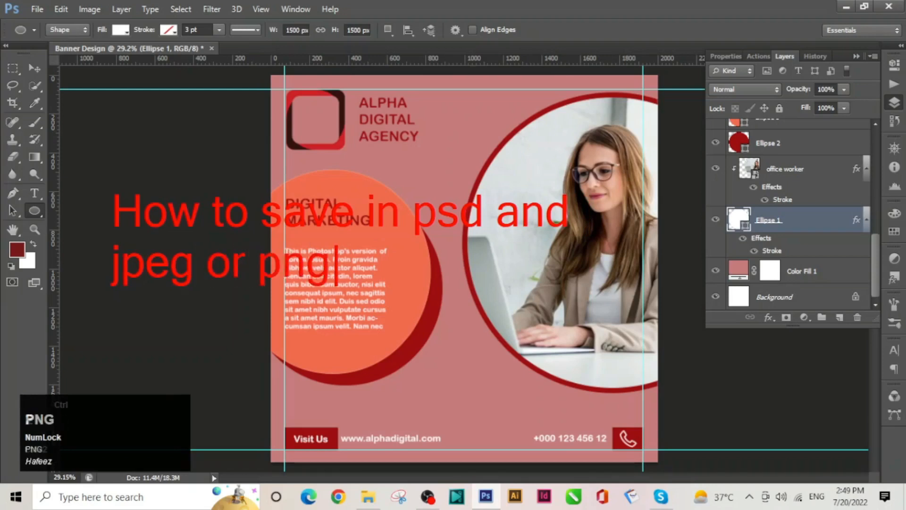
pyautogui.write(' file')
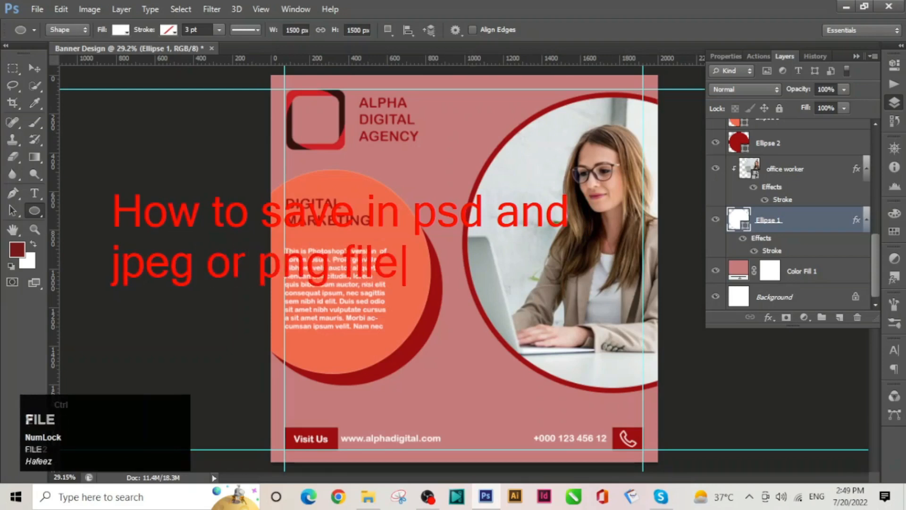
pyautogui.press('Escape')
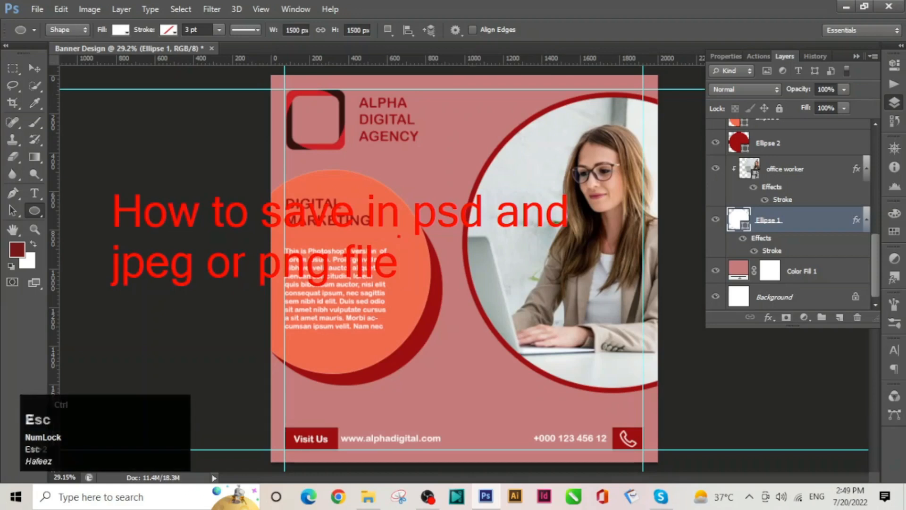
pyautogui.press('Escape')
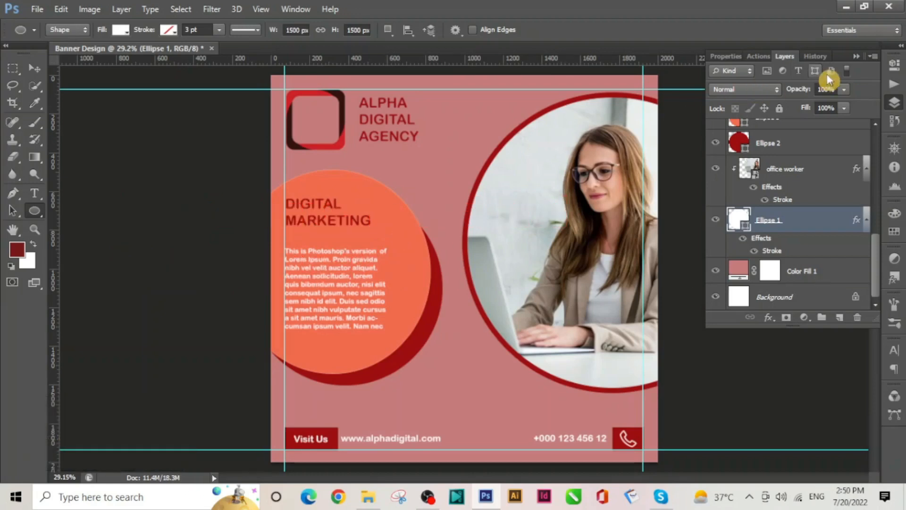
# - Collapse the layer list and remove all four margin guides from the banner
pyautogui.click(860, 60)
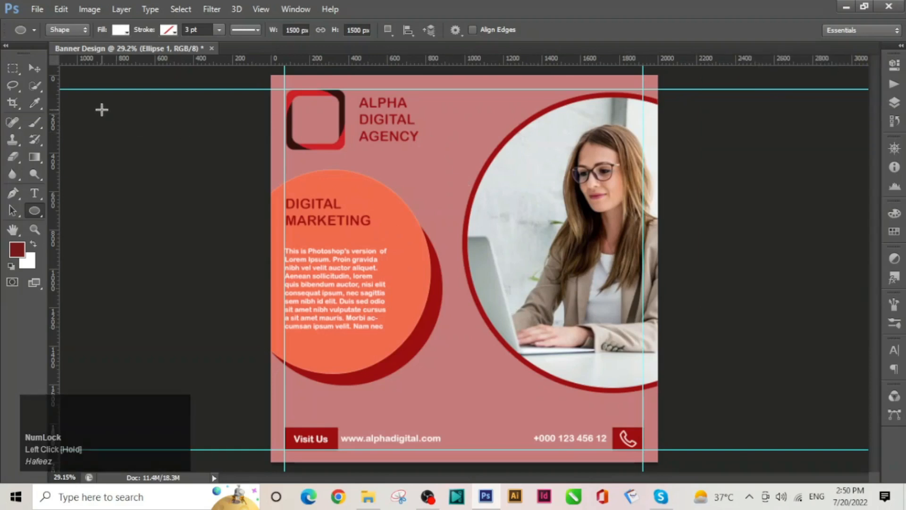
pyautogui.click(33, 68)
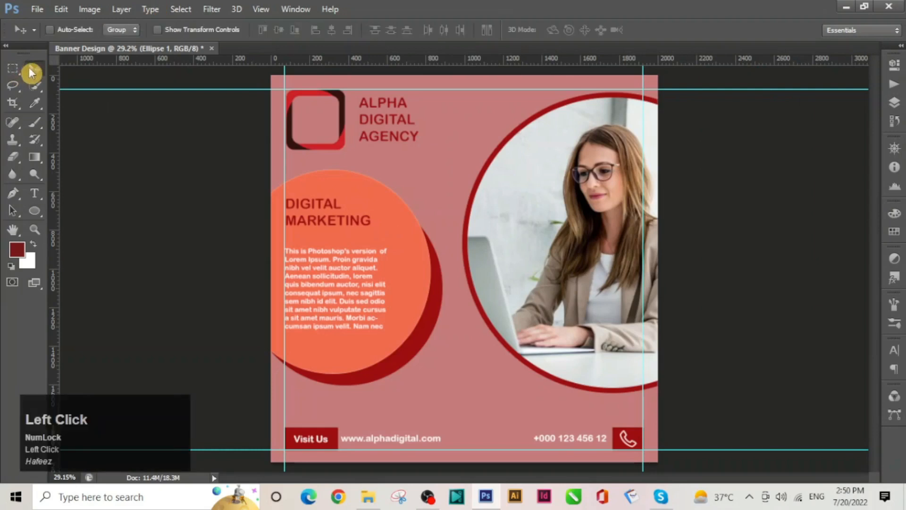
pyautogui.moveTo(513, 91); pyautogui.dragTo(513, 59)
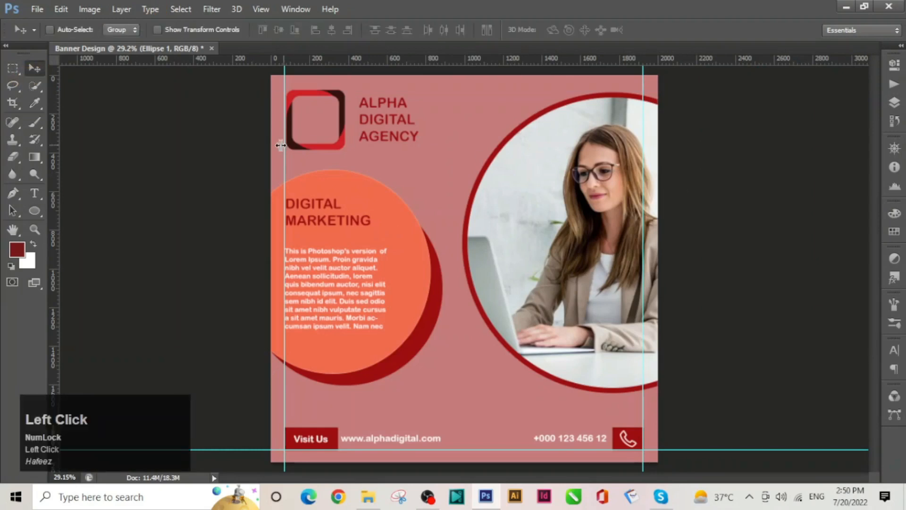
pyautogui.moveTo(284, 146); pyautogui.dragTo(4, 170)
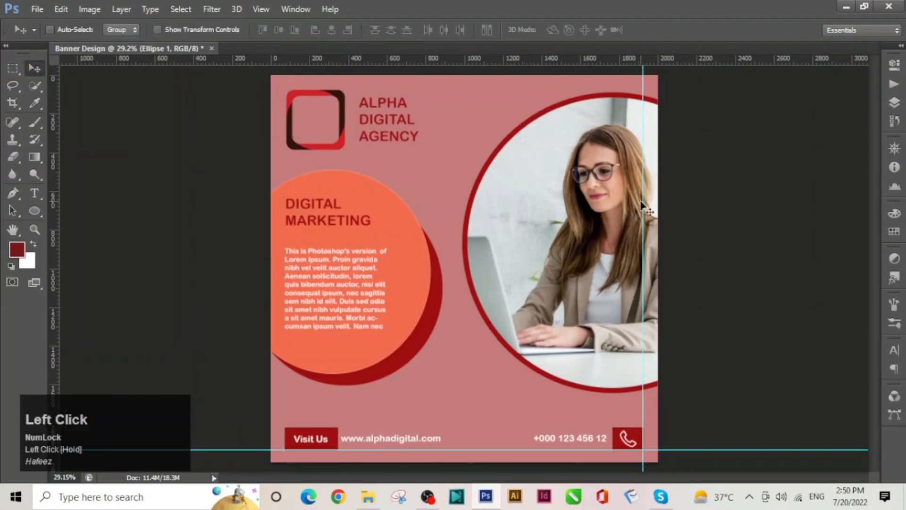
pyautogui.moveTo(643, 83); pyautogui.dragTo(890, 105)
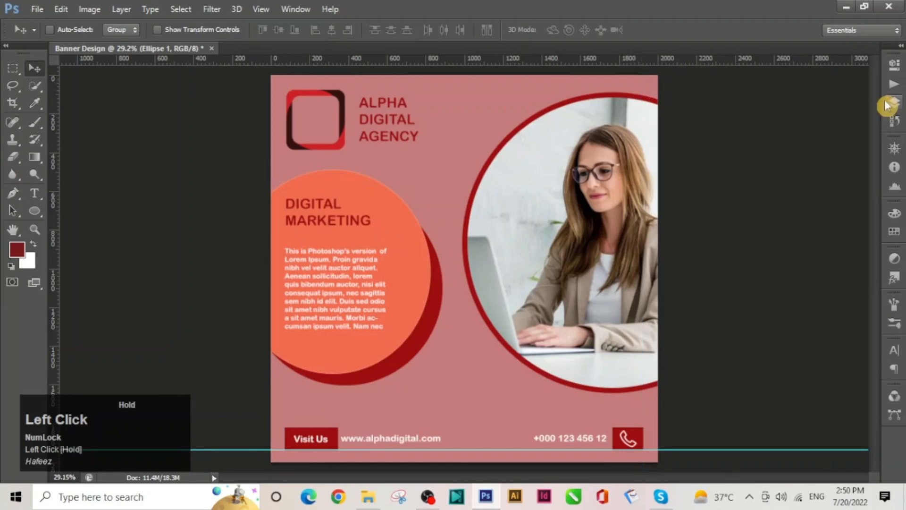
pyautogui.moveTo(188, 449); pyautogui.dragTo(215, 475)
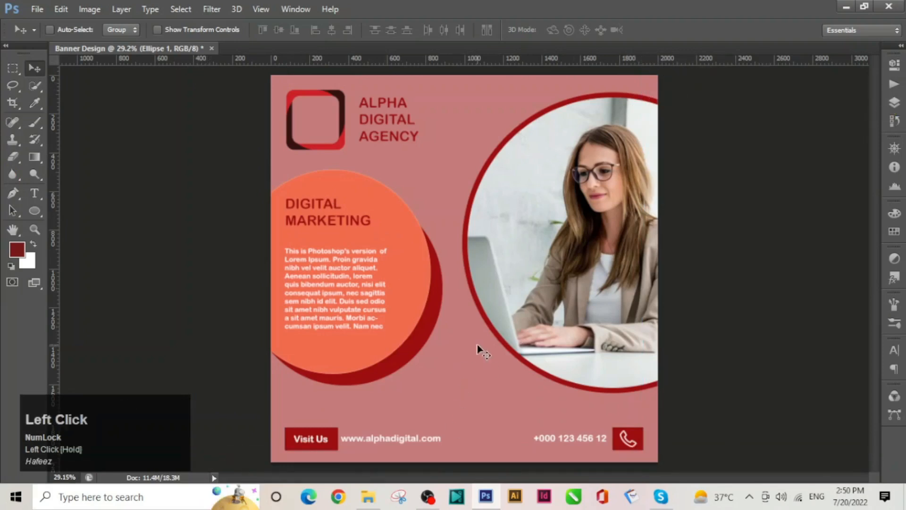
# - Save the banner in the Downloads folder as Banner Design.psd in Photoshop format with Maximize Compatibility on
pyautogui.click(37, 9)
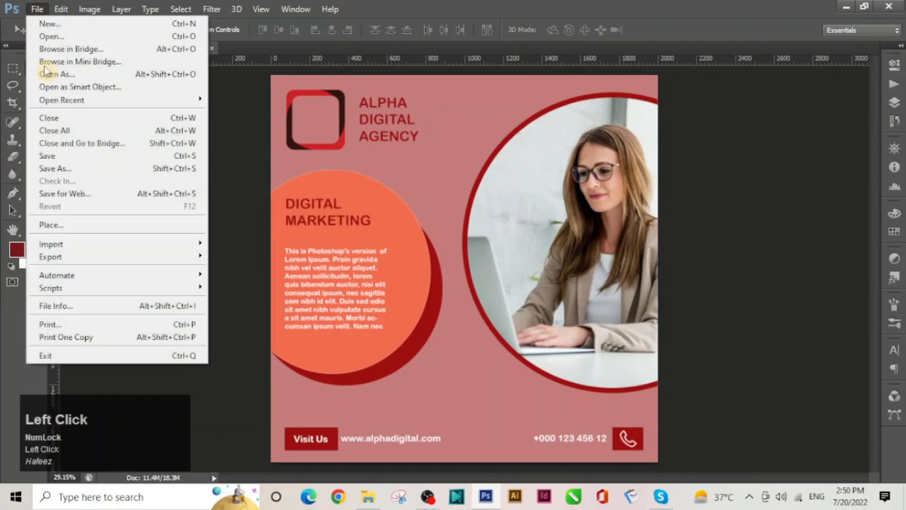
pyautogui.click(63, 155)
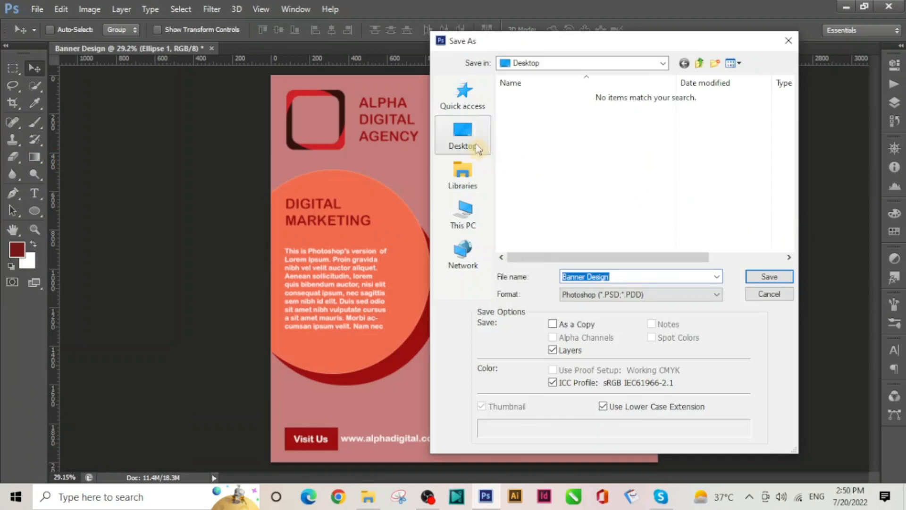
pyautogui.click(478, 219)
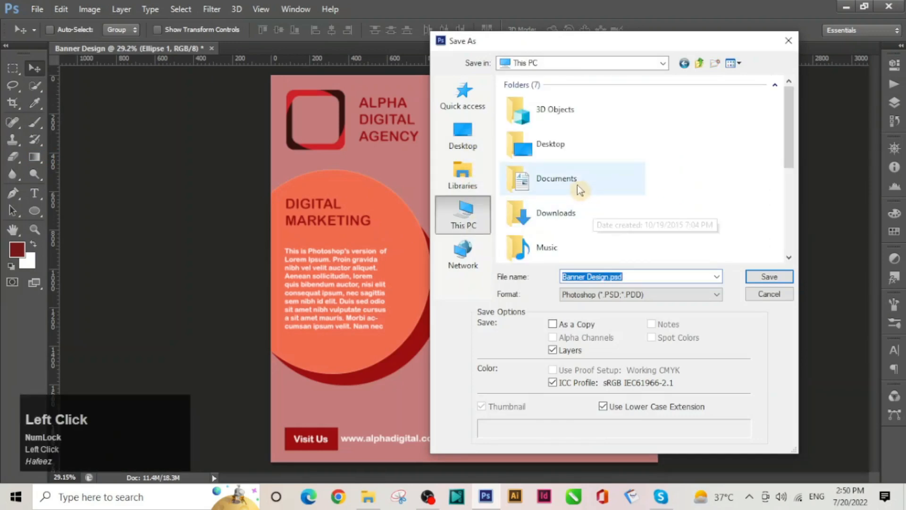
pyautogui.doubleClick(561, 212)
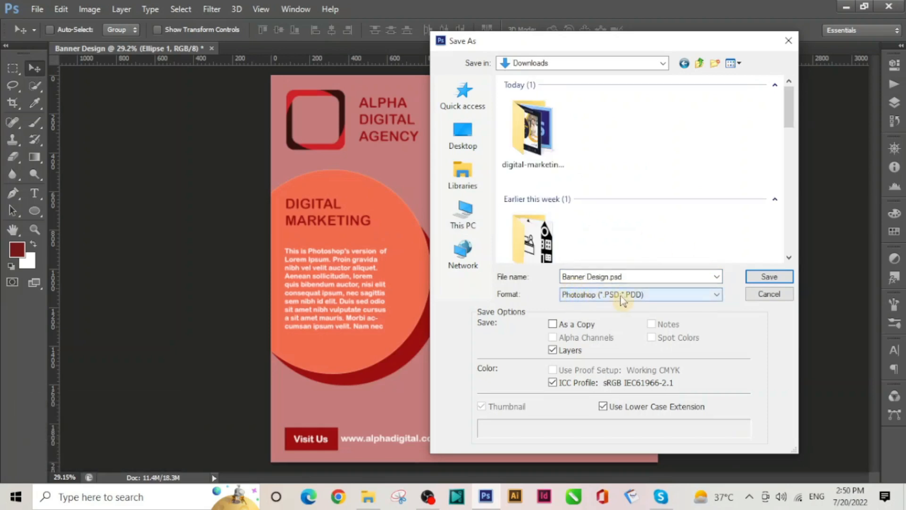
pyautogui.click(758, 279)
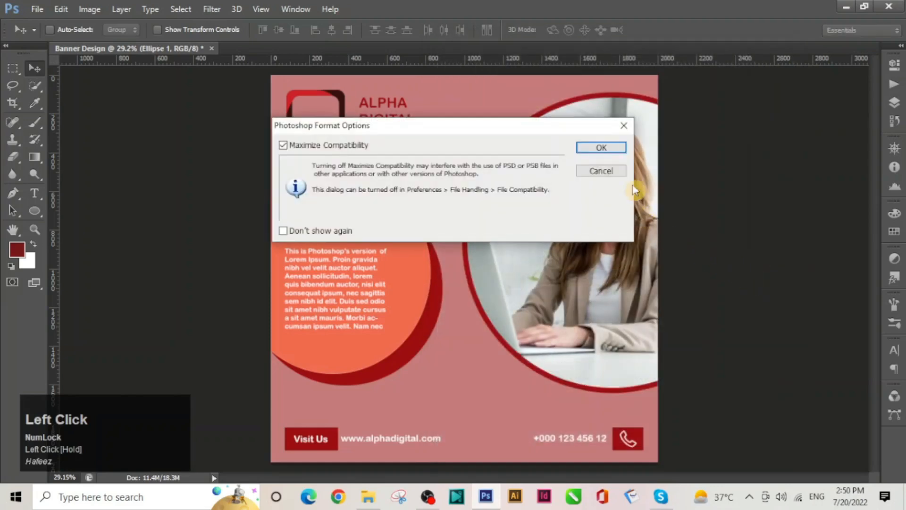
pyautogui.click(601, 147)
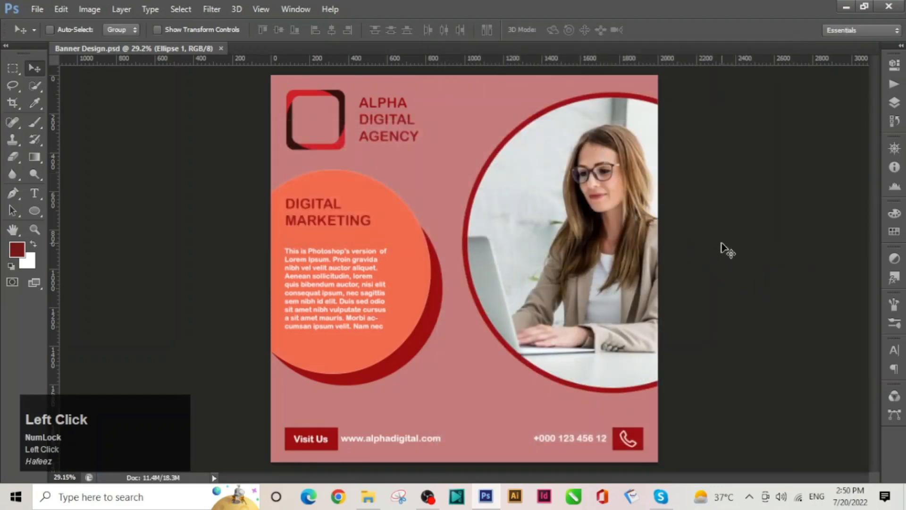
# - Save a copy of the banner in Downloads as Banner Design.jpg in JPEG format, quality 8 (High), Baseline ("Standard")
pyautogui.click(37, 9)
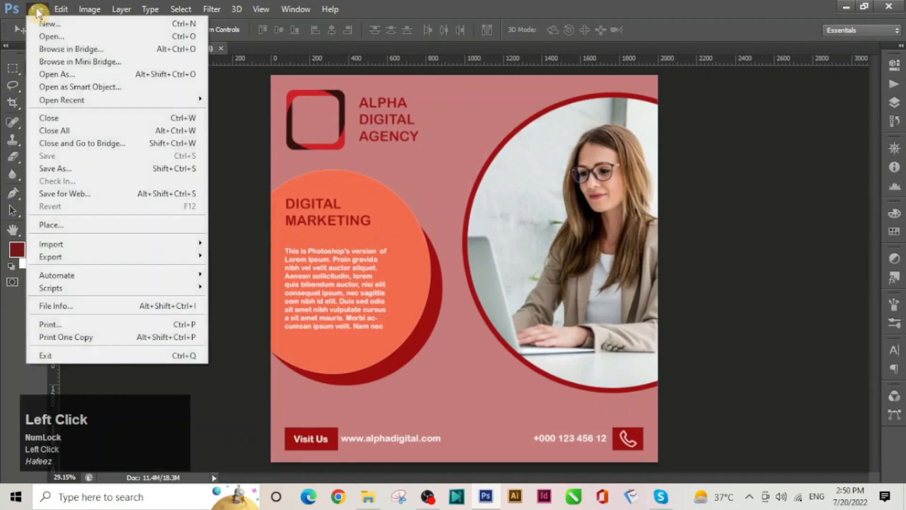
pyautogui.click(71, 168)
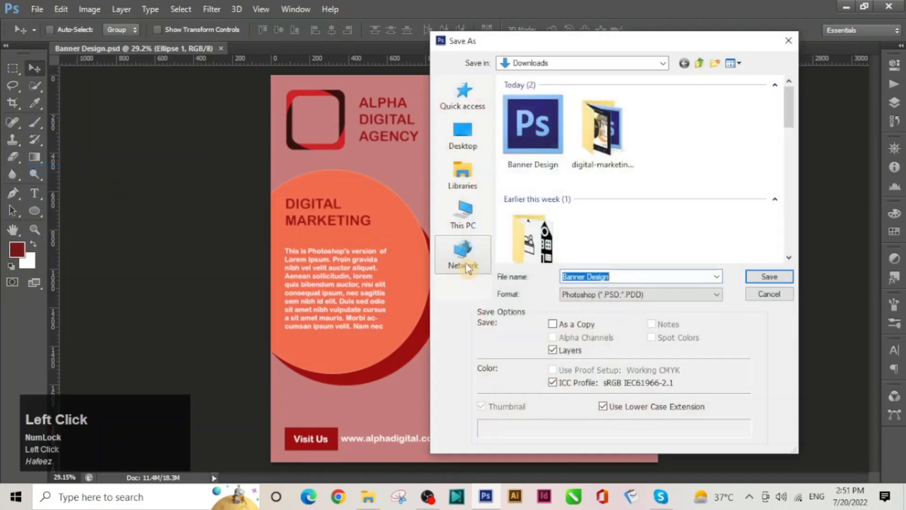
pyautogui.click(662, 297)
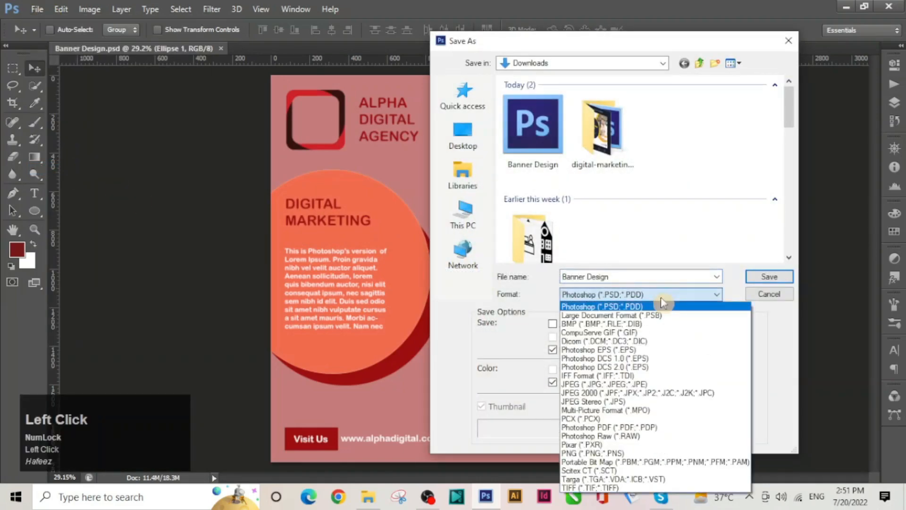
pyautogui.click(595, 384)
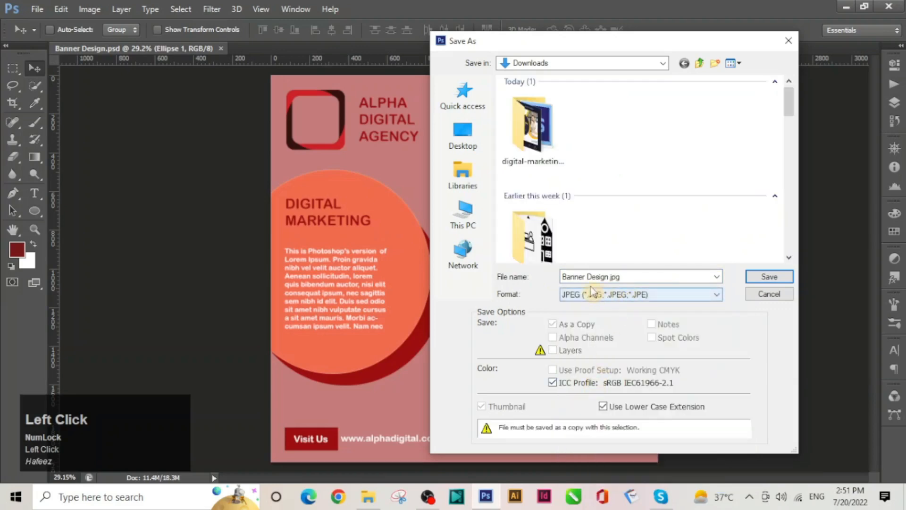
pyautogui.click(767, 278)
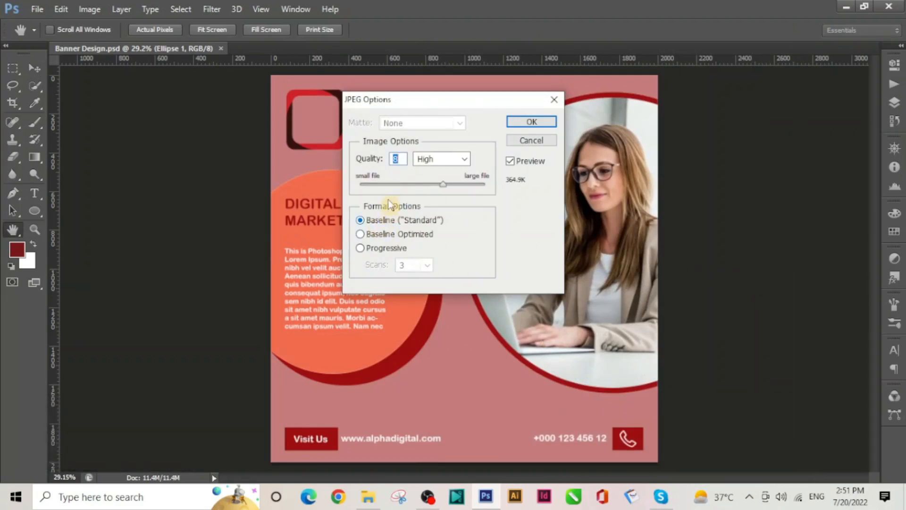
pyautogui.click(531, 122)
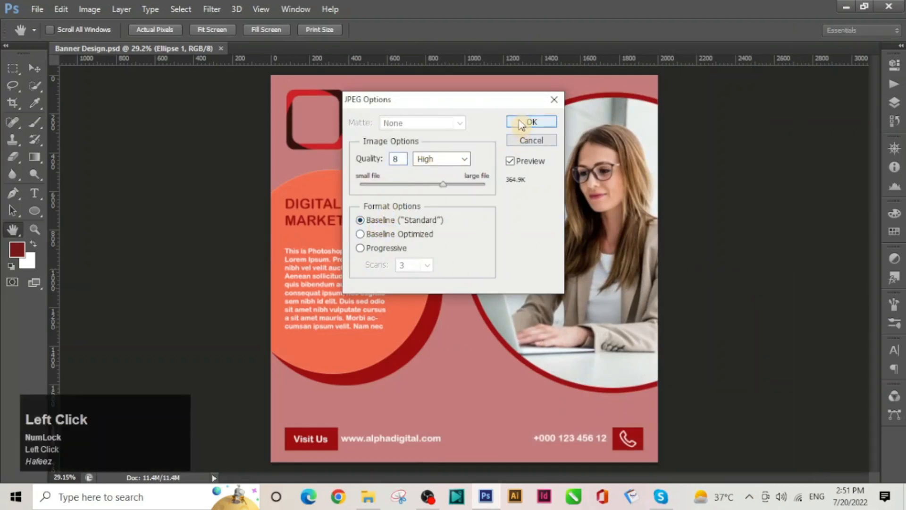
# - Save another copy of the banner in Downloads as Banner Design.png in PNG format, with Smallest / Slow compression and no interlacing
pyautogui.click(37, 9)
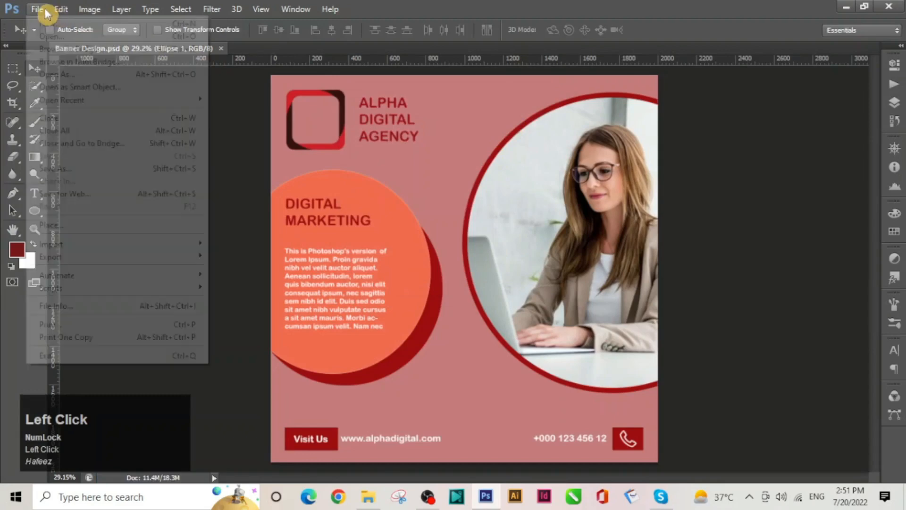
pyautogui.click(78, 168)
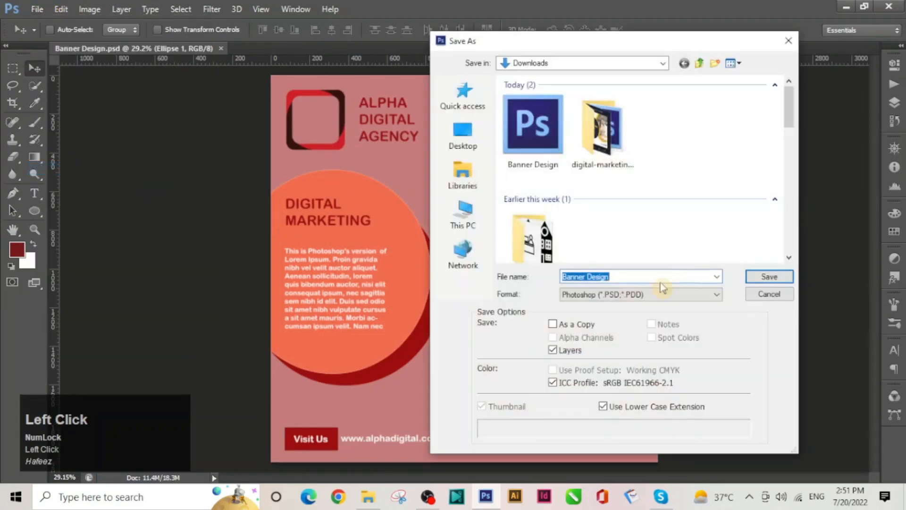
pyautogui.click(603, 295)
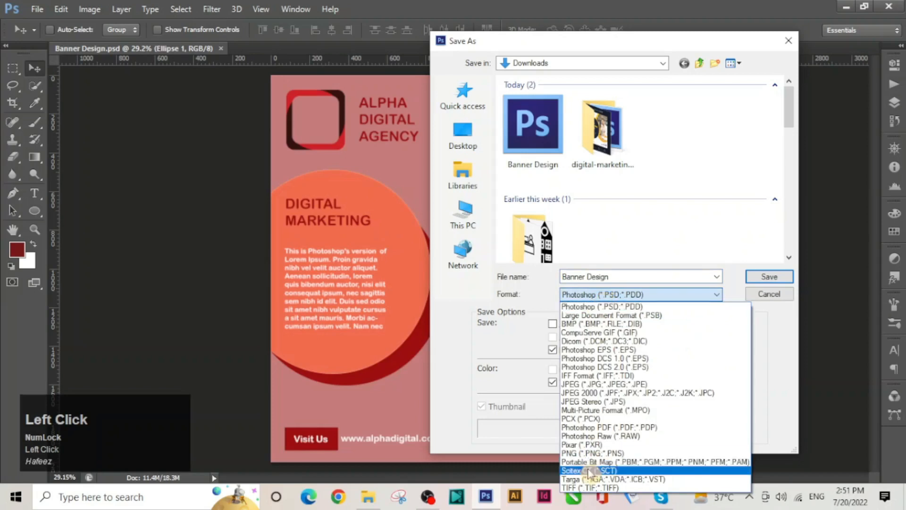
pyautogui.click(588, 453)
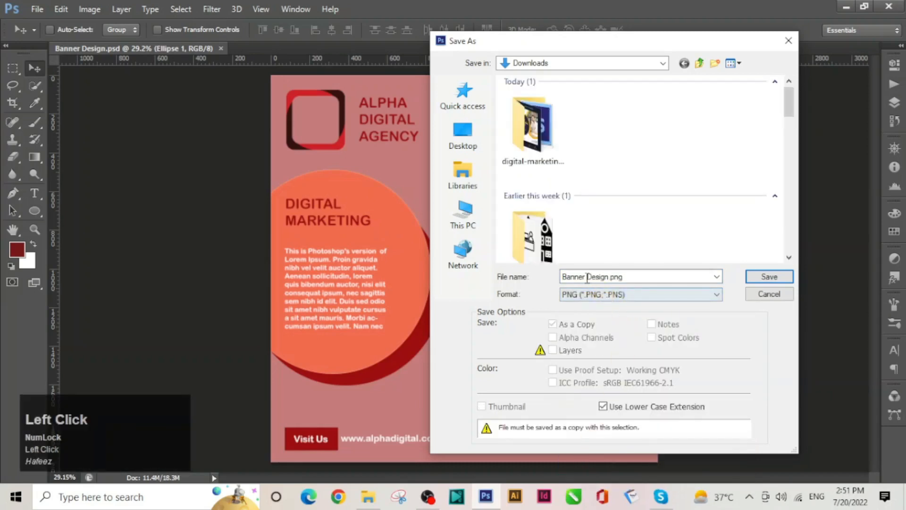
pyautogui.click(770, 276)
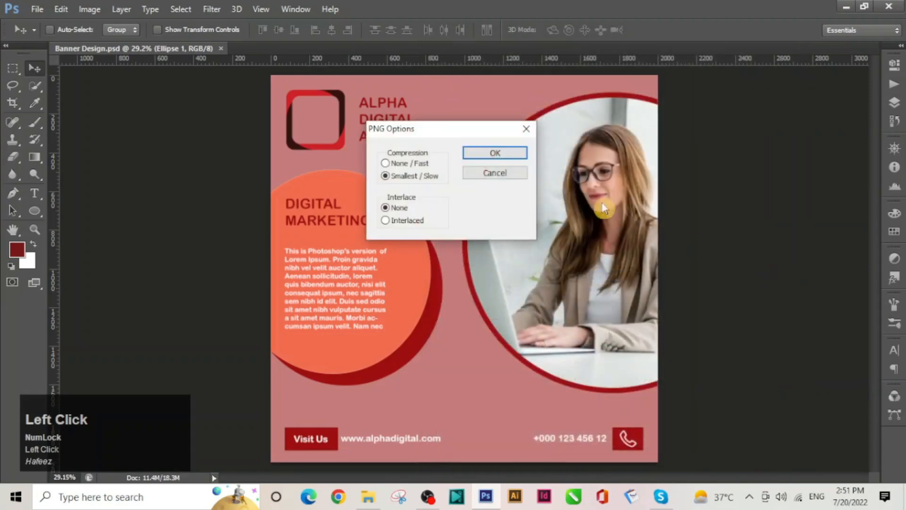
pyautogui.click(493, 153)
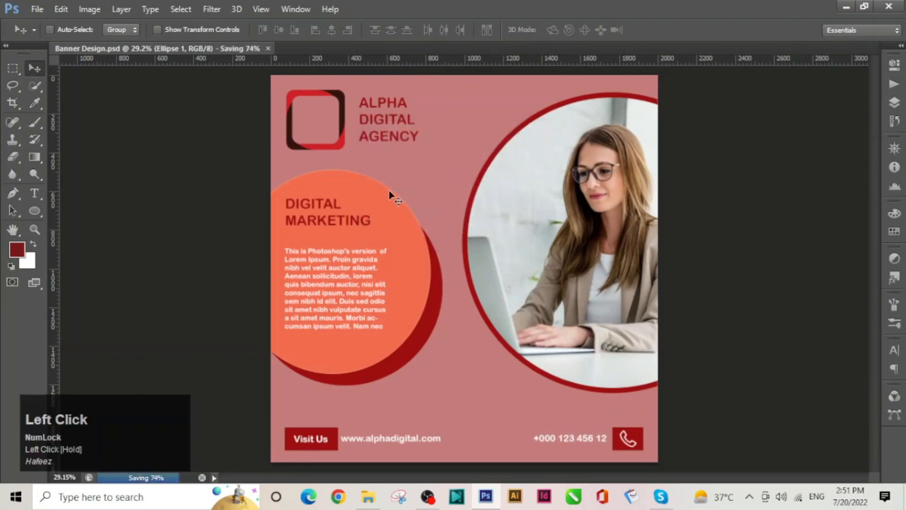
# - Switch to File Explorer, go to the Downloads folder and open the first exported Banner Design image with Windows Photo Viewer
pyautogui.click(368, 495)
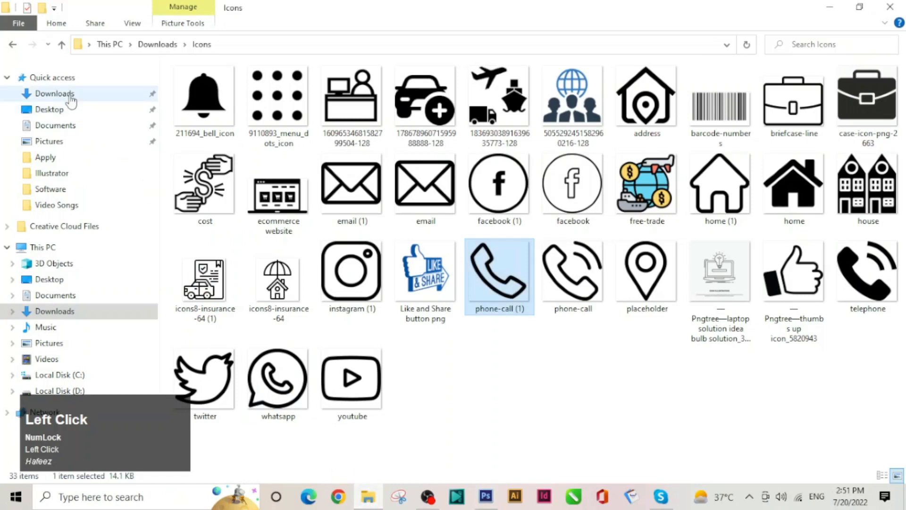
pyautogui.click(71, 99)
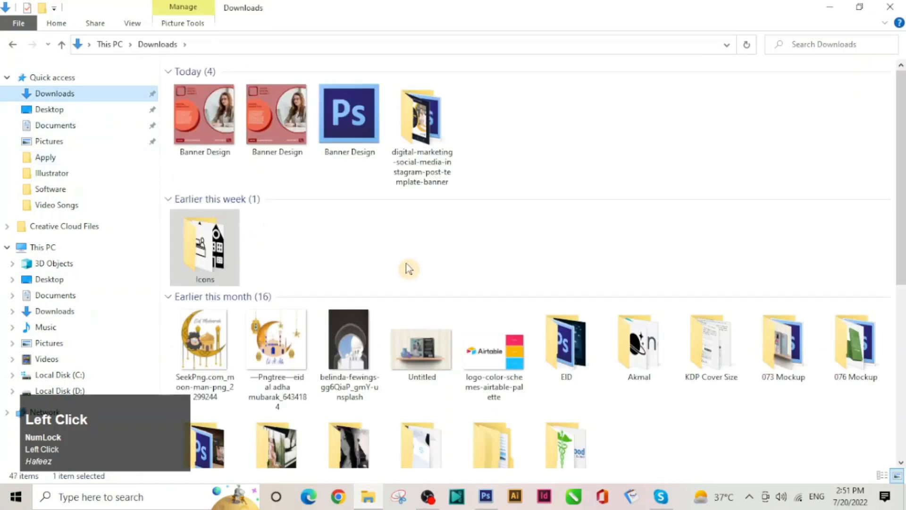
pyautogui.click(191, 135)
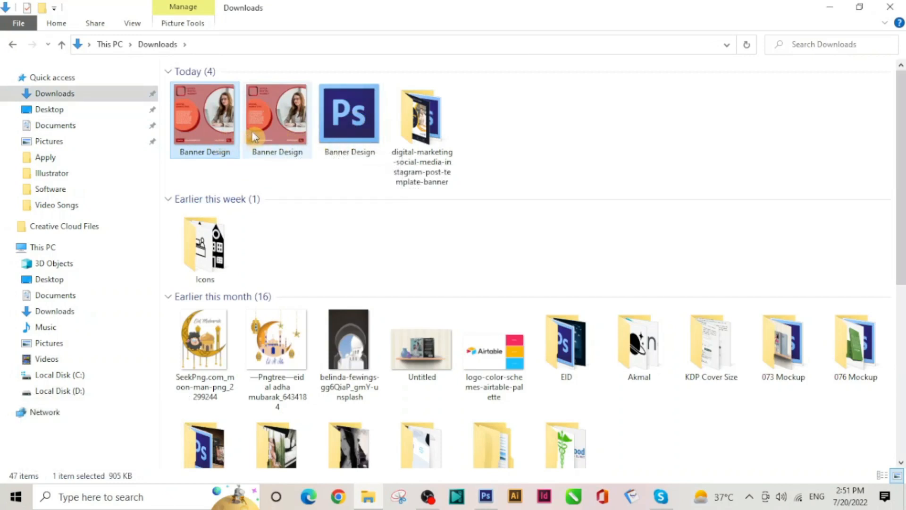
pyautogui.rightClick(228, 132)
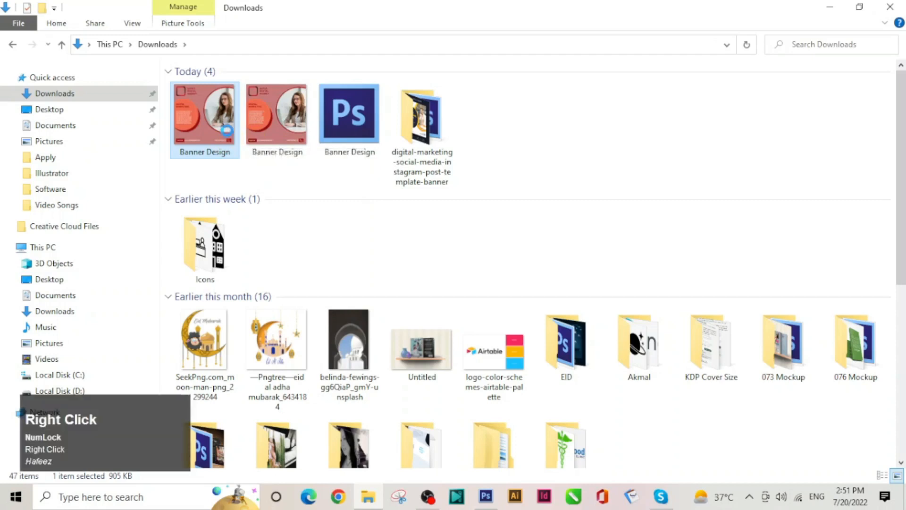
pyautogui.click(295, 259)
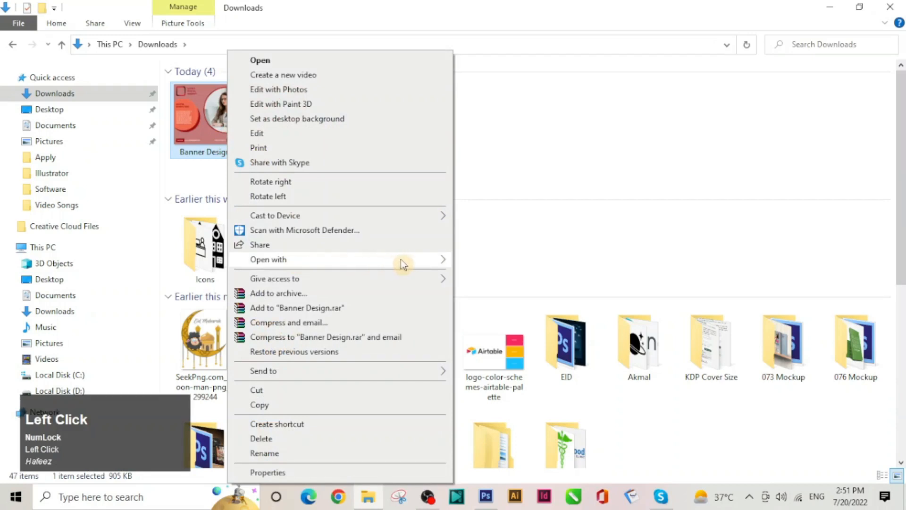
pyautogui.moveTo(410, 263)
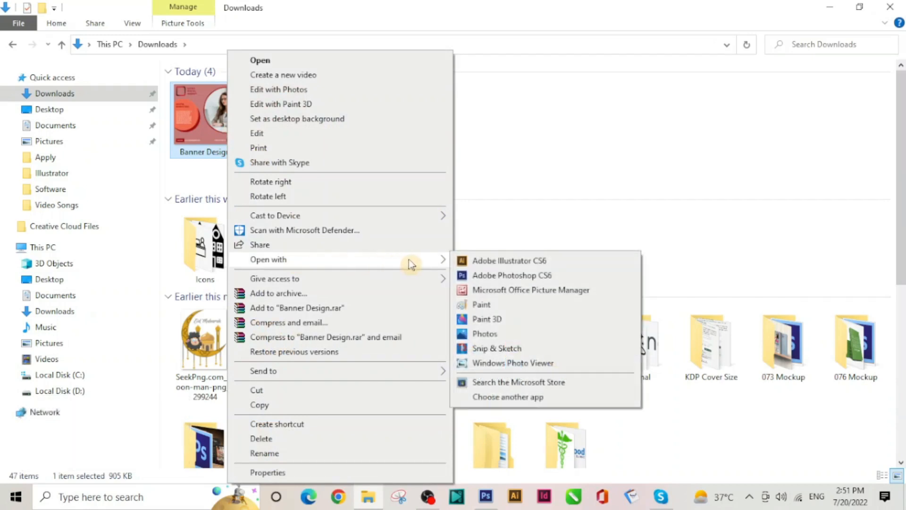
pyautogui.click(520, 364)
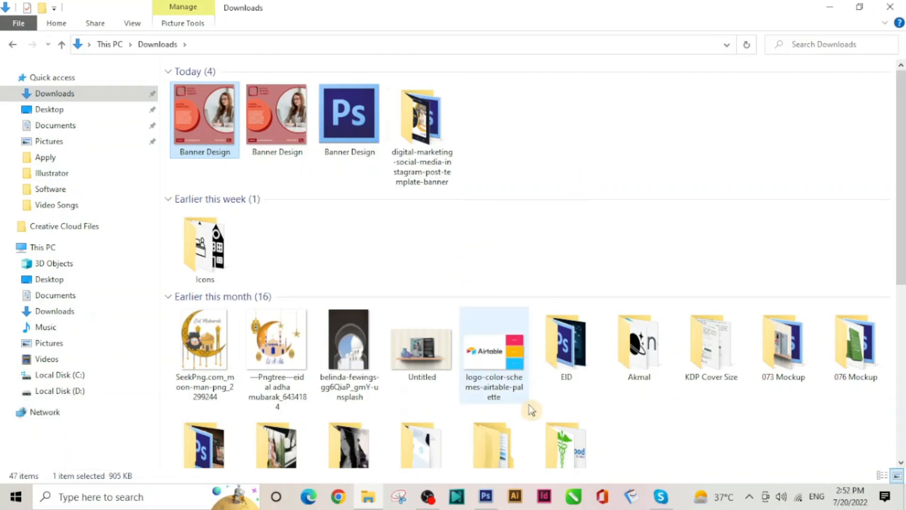
# - Examine the exported banner full-window in Windows Photo Viewer and return to the Photoshop document
pyautogui.click(486, 501)
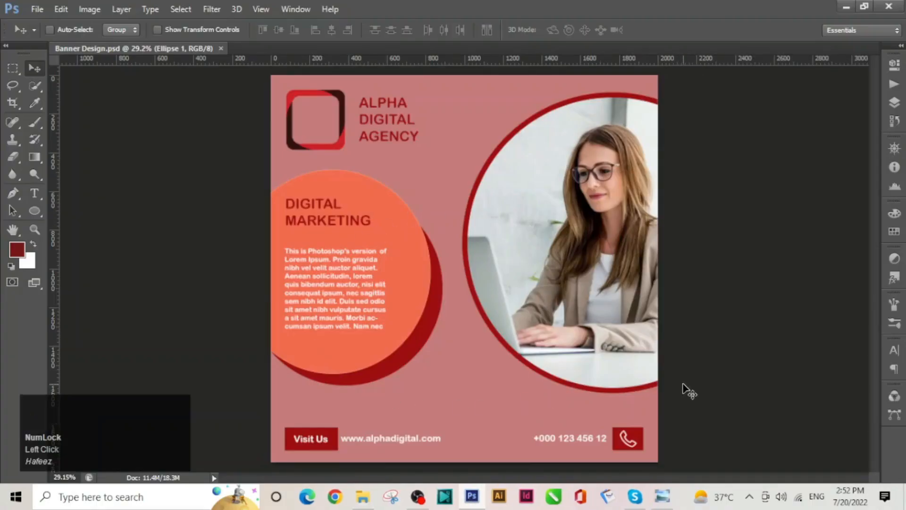
pyautogui.moveTo(665, 500)
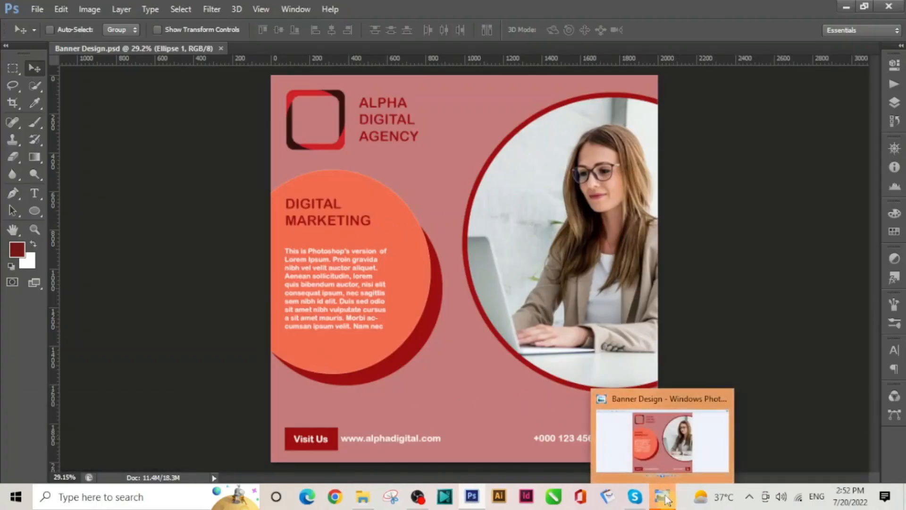
pyautogui.click(637, 398)
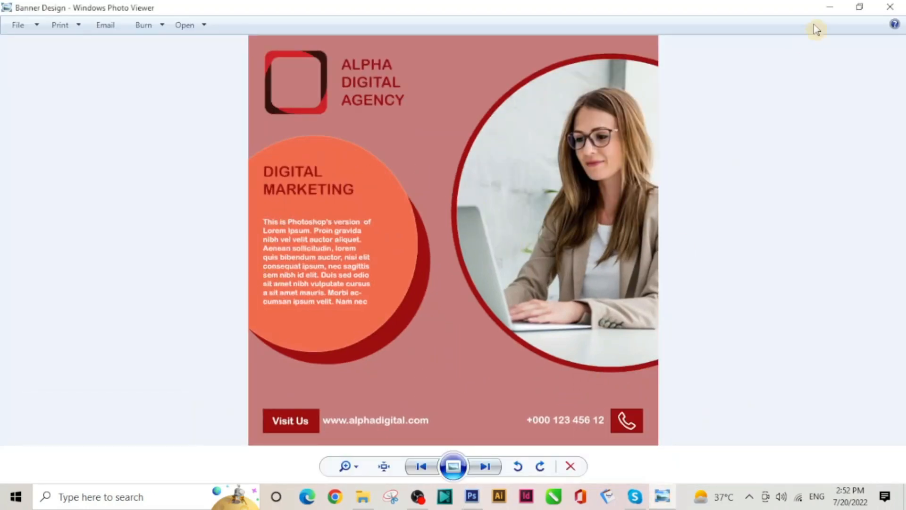
pyautogui.click(825, 13)
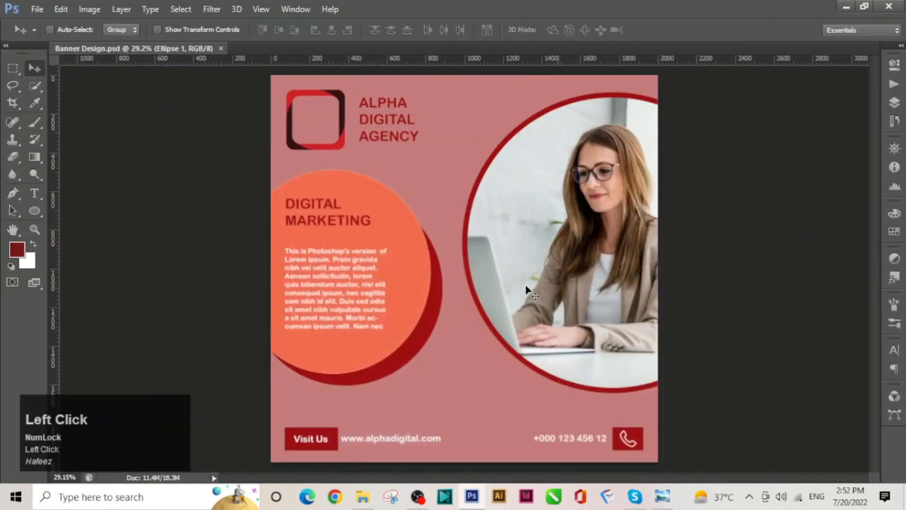